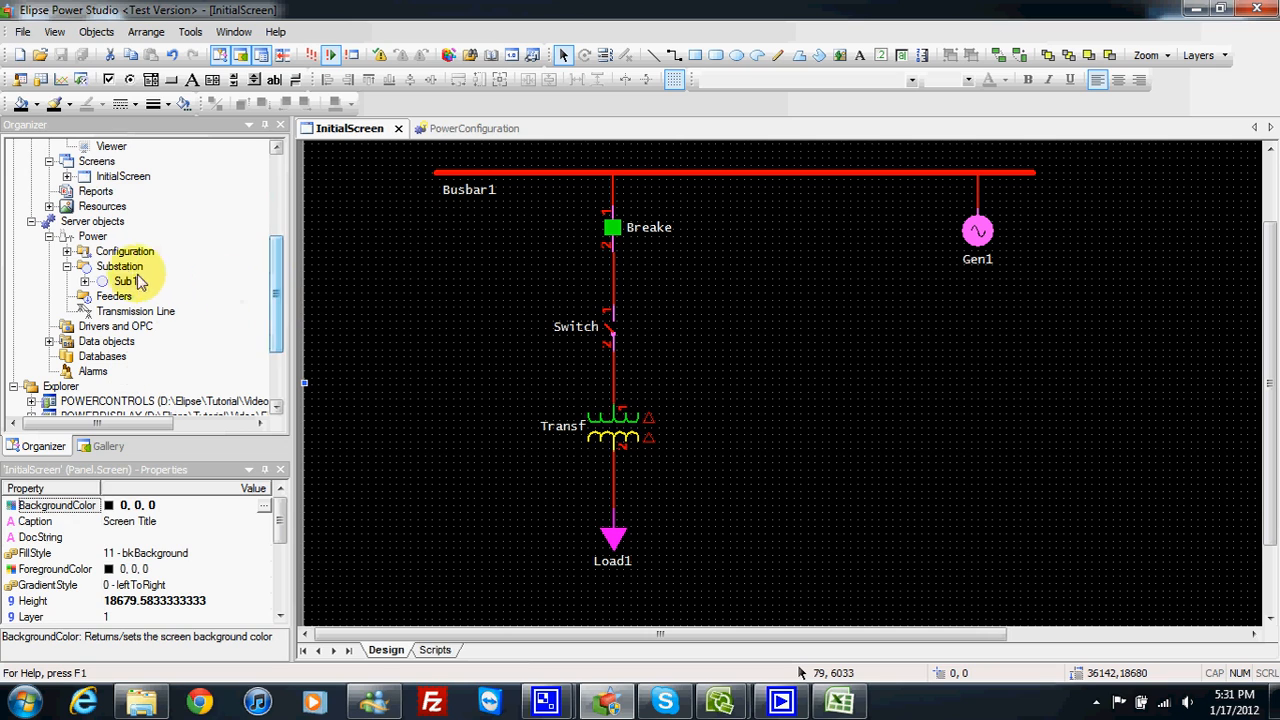
# Step: Expand substation Sub1 and all its devices in the project tree to view their measurements and terminals
pyautogui.click(120, 267)
pyautogui.click(86, 283)
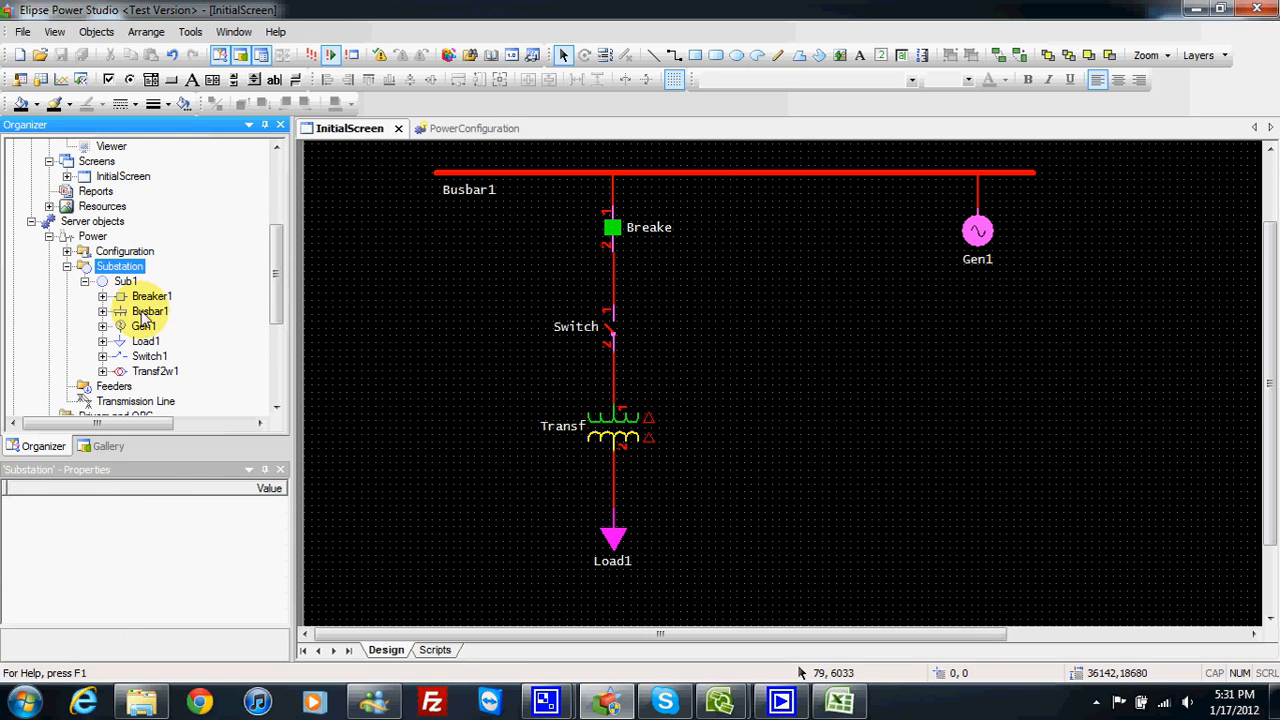
pyautogui.moveTo(273, 300)
pyautogui.mouseDown()
pyautogui.moveTo(277, 323)
pyautogui.moveTo(277, 308)
pyautogui.mouseUp()
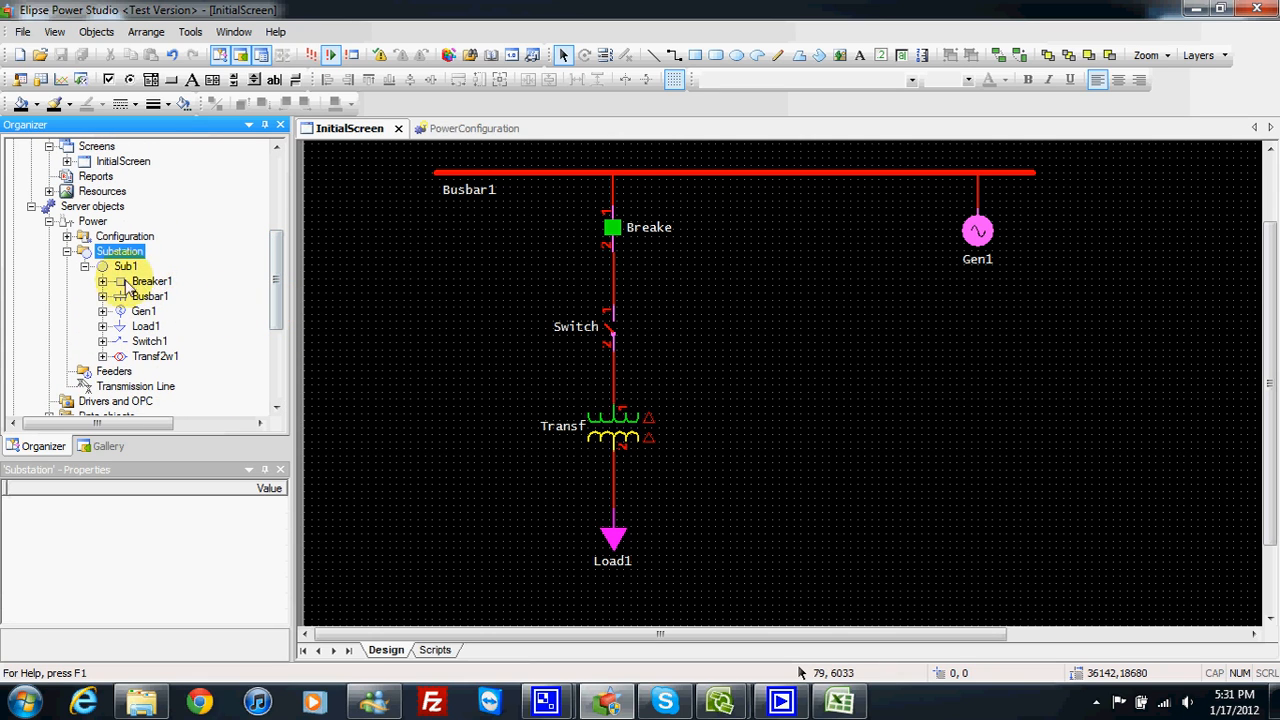
pyautogui.click(102, 281)
pyautogui.click(102, 356)
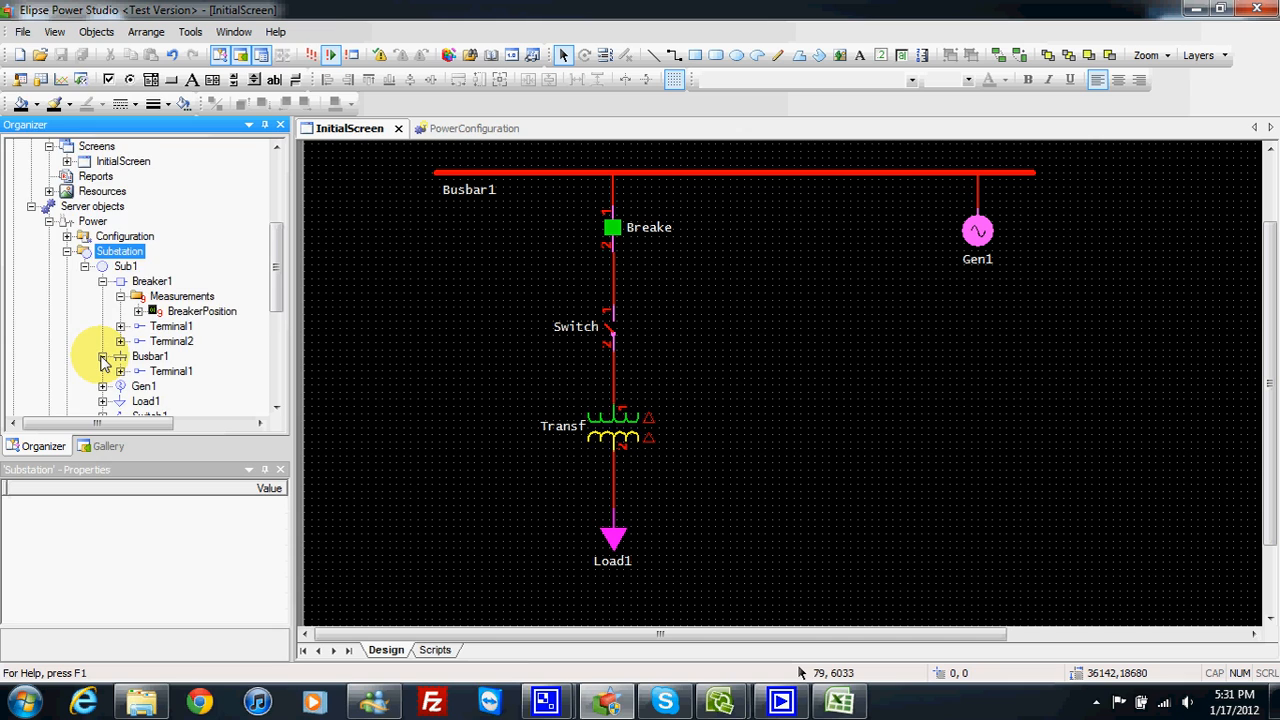
pyautogui.scroll(-2, 105, 335)
pyautogui.click(102, 296)
pyautogui.click(102, 326)
pyautogui.click(102, 356)
pyautogui.scroll(-1, 100, 380)
pyautogui.click(102, 371)
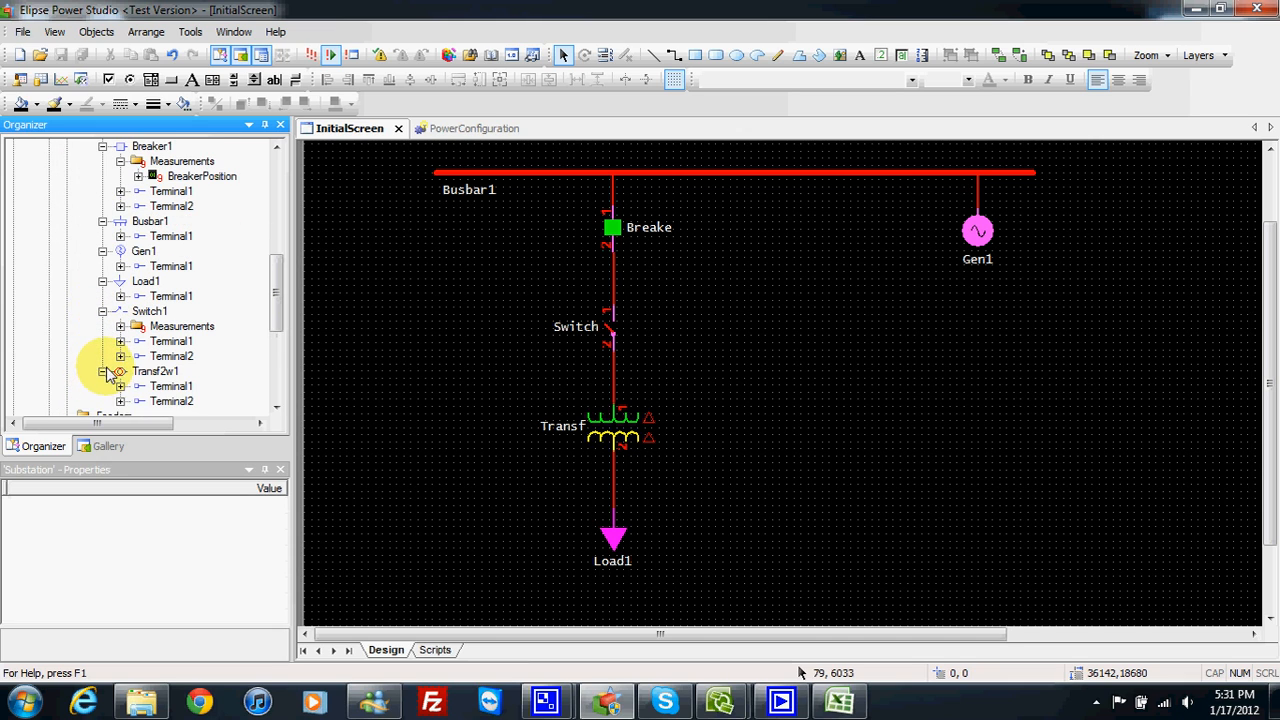
pyautogui.scroll(4, 106, 366)
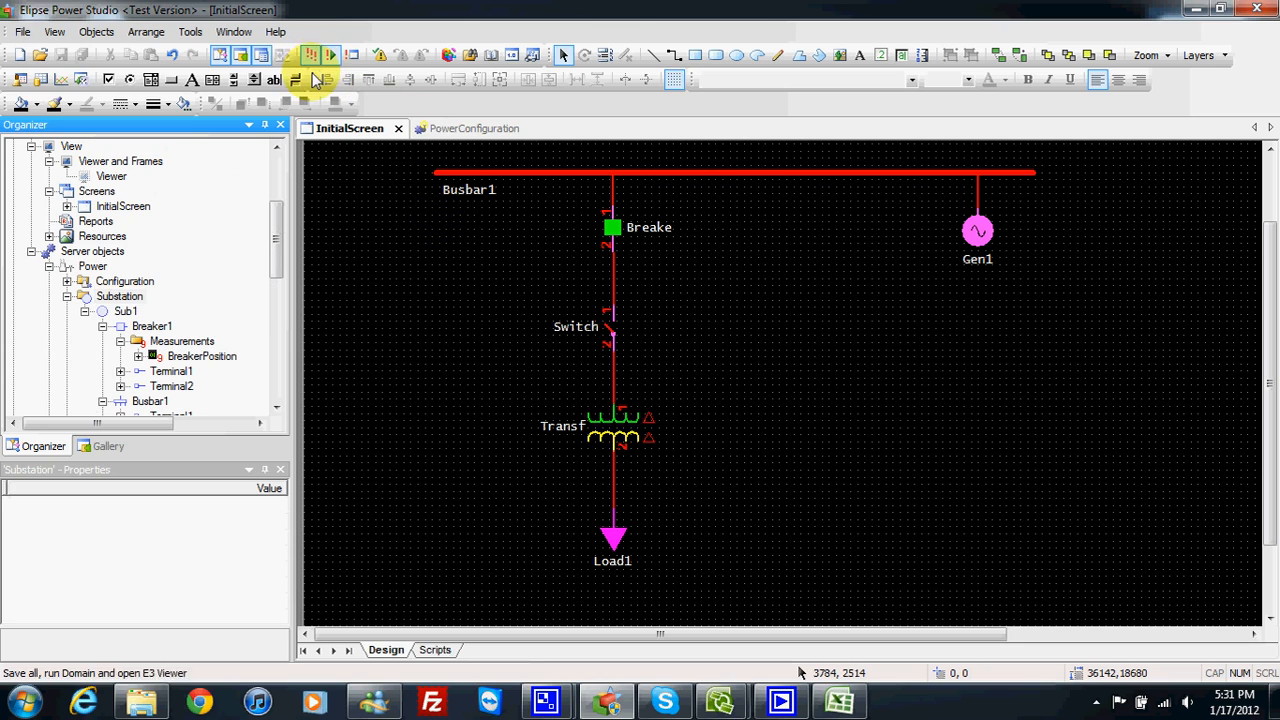
# Step: Save and run the application in the viewer and open the measurements window of Breaker1
pyautogui.click(314, 55)
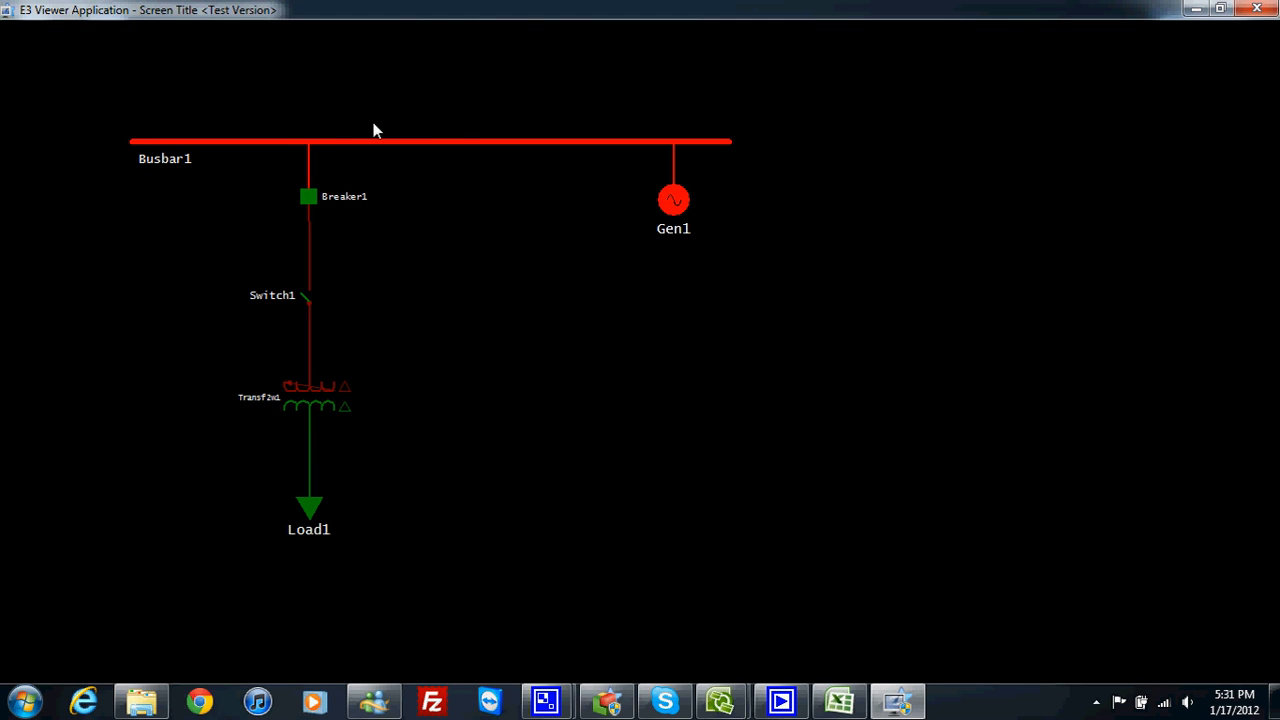
pyautogui.rightClick(307, 200)
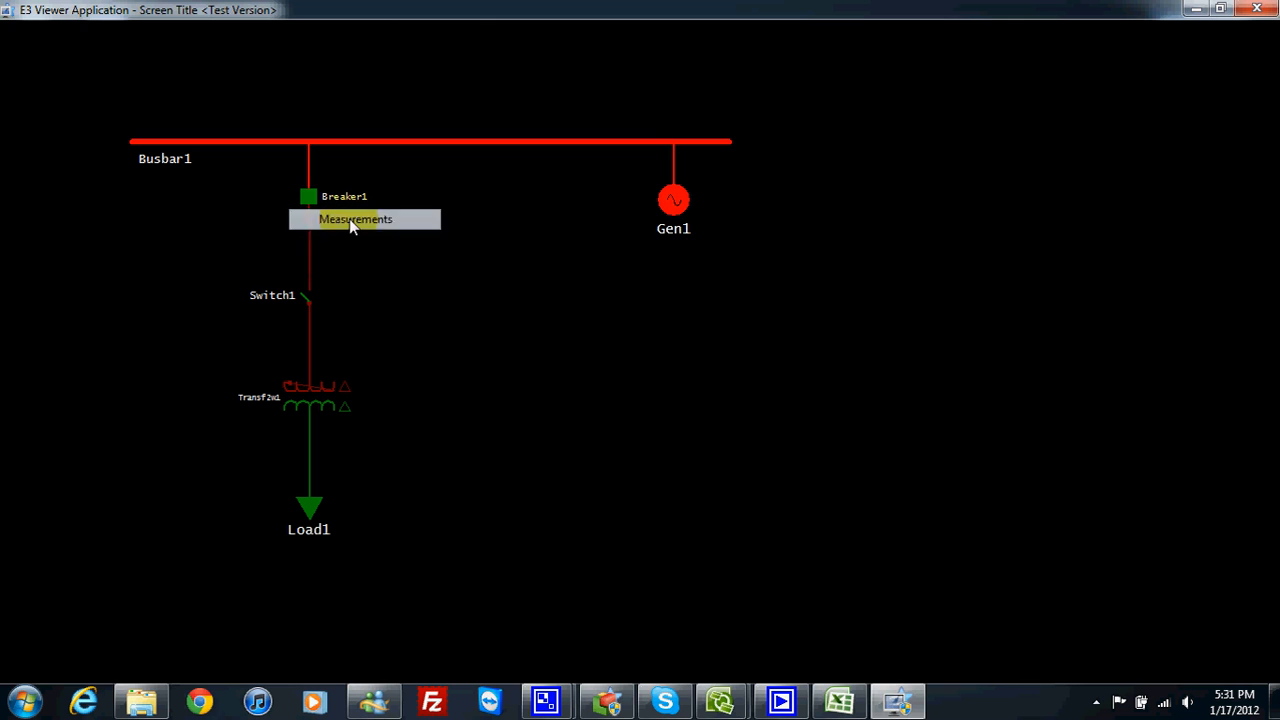
pyautogui.click(355, 220)
pyautogui.moveTo(420, 229); pyautogui.dragTo(518, 236)
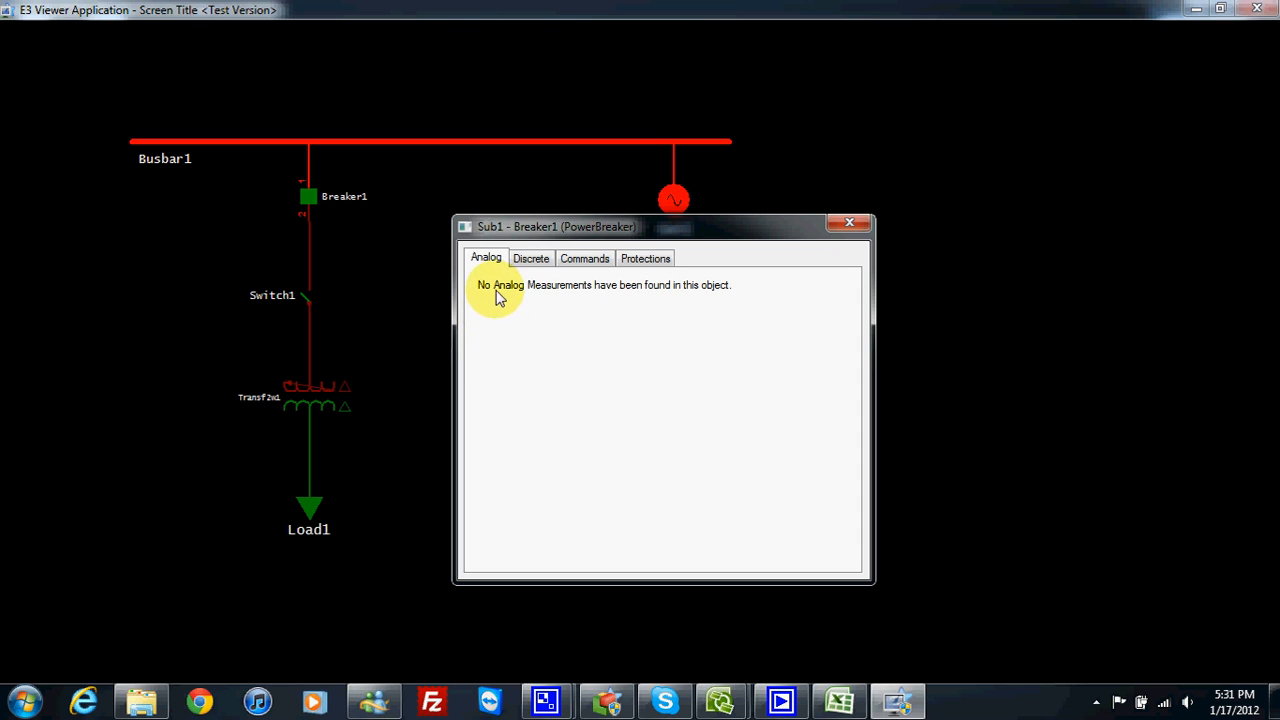
# Step: Review the discrete, command, protection and analog information of Breaker1, and close its measurements window and the viewer
pyautogui.click(527, 259)
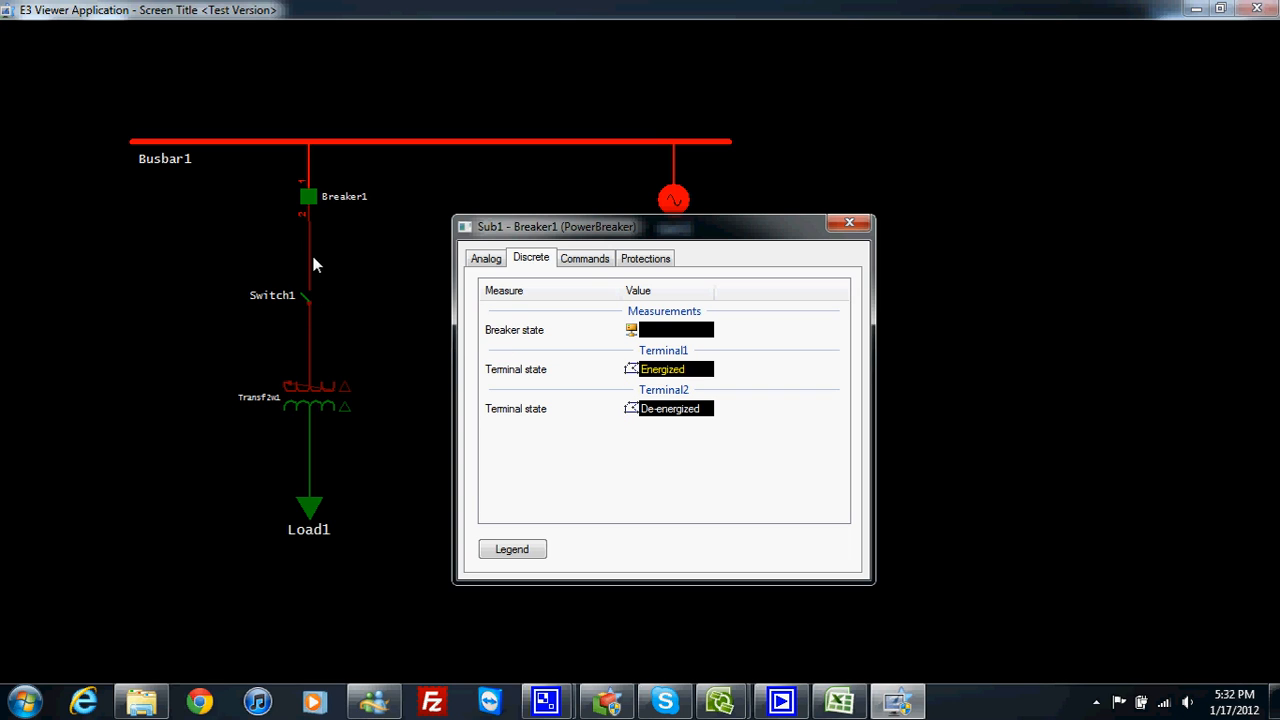
pyautogui.click(581, 262)
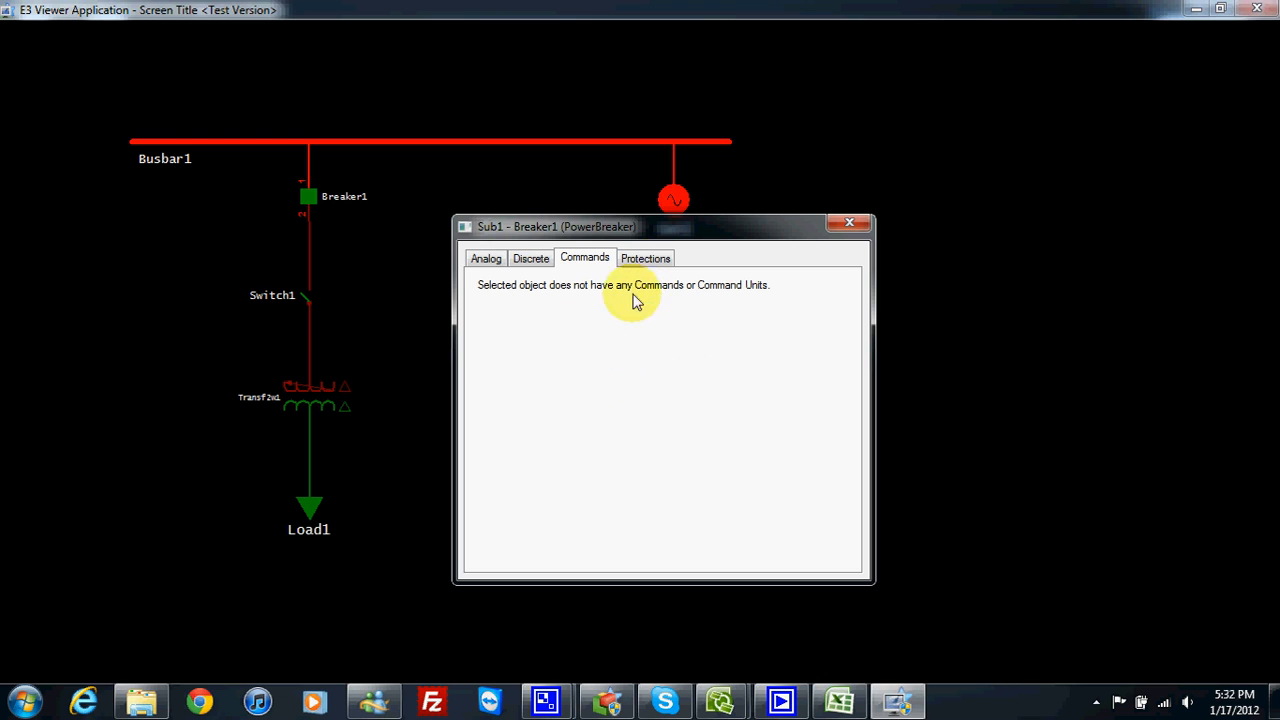
pyautogui.click(650, 262)
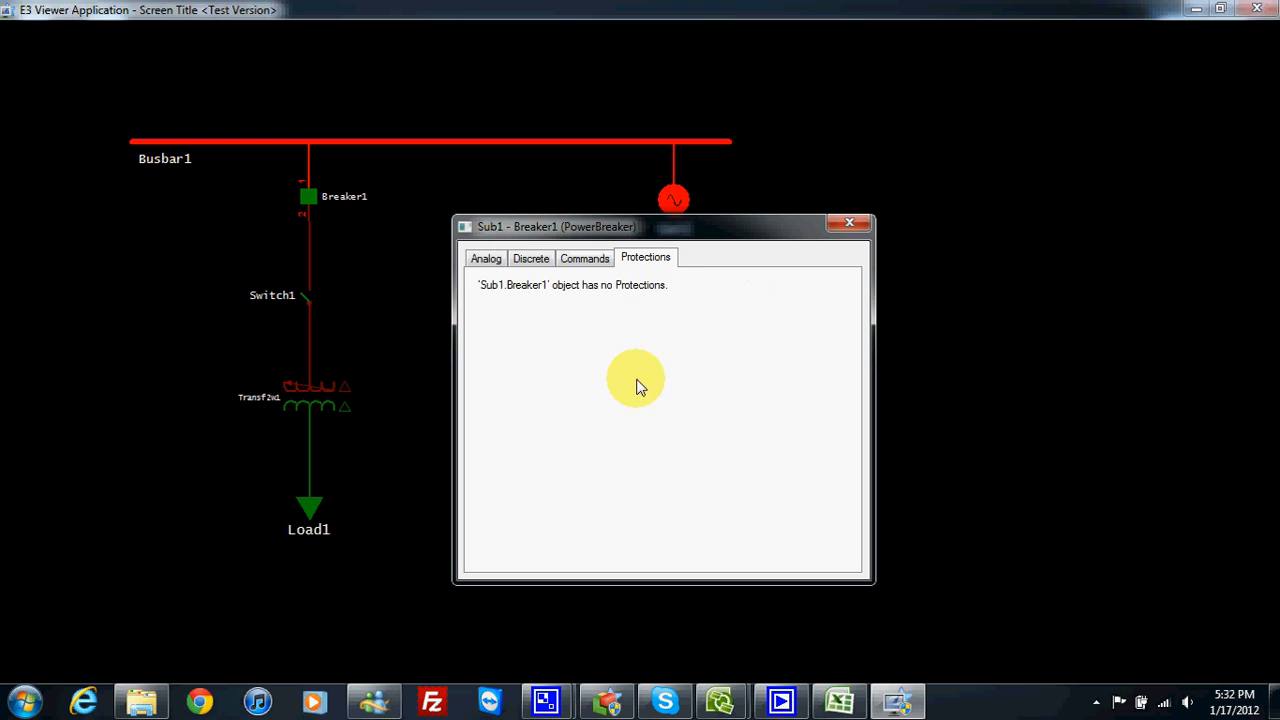
pyautogui.click(586, 262)
pyautogui.click(525, 264)
pyautogui.click(484, 261)
pyautogui.click(528, 261)
pyautogui.click(585, 261)
pyautogui.click(638, 261)
pyautogui.click(596, 264)
pyautogui.click(492, 262)
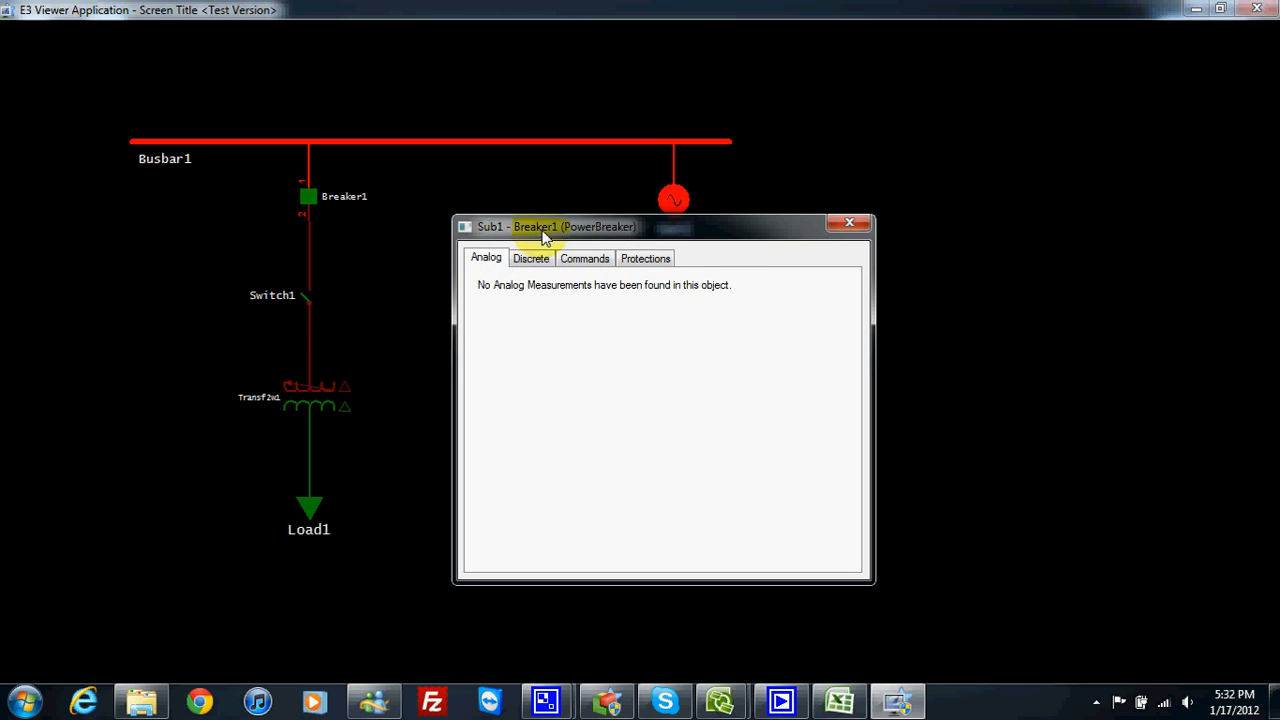
pyautogui.moveTo(545, 235); pyautogui.dragTo(573, 232)
pyautogui.click(878, 221)
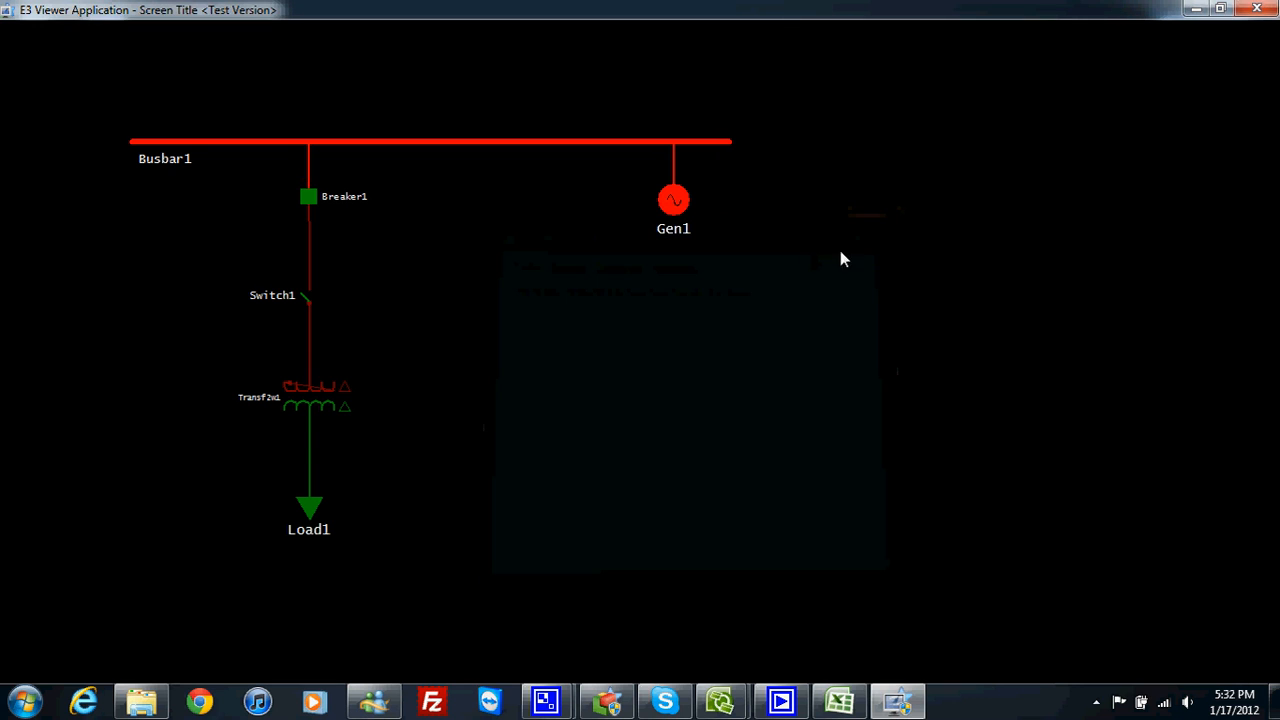
pyautogui.click(1257, 10)
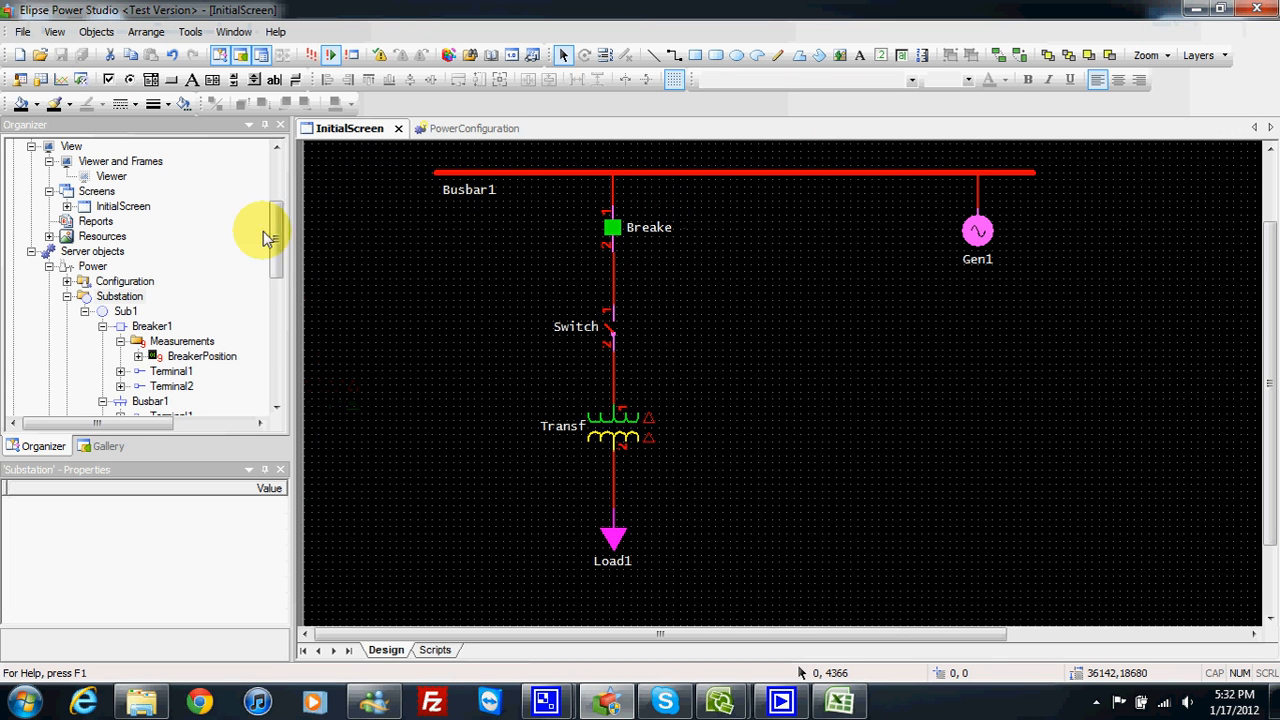
# Step: Collapse the Busbar1, Gen1, Load1, Switch1 and Transf2w1 branches under Sub1, leaving Breaker1 expanded
pyautogui.click(112, 395)
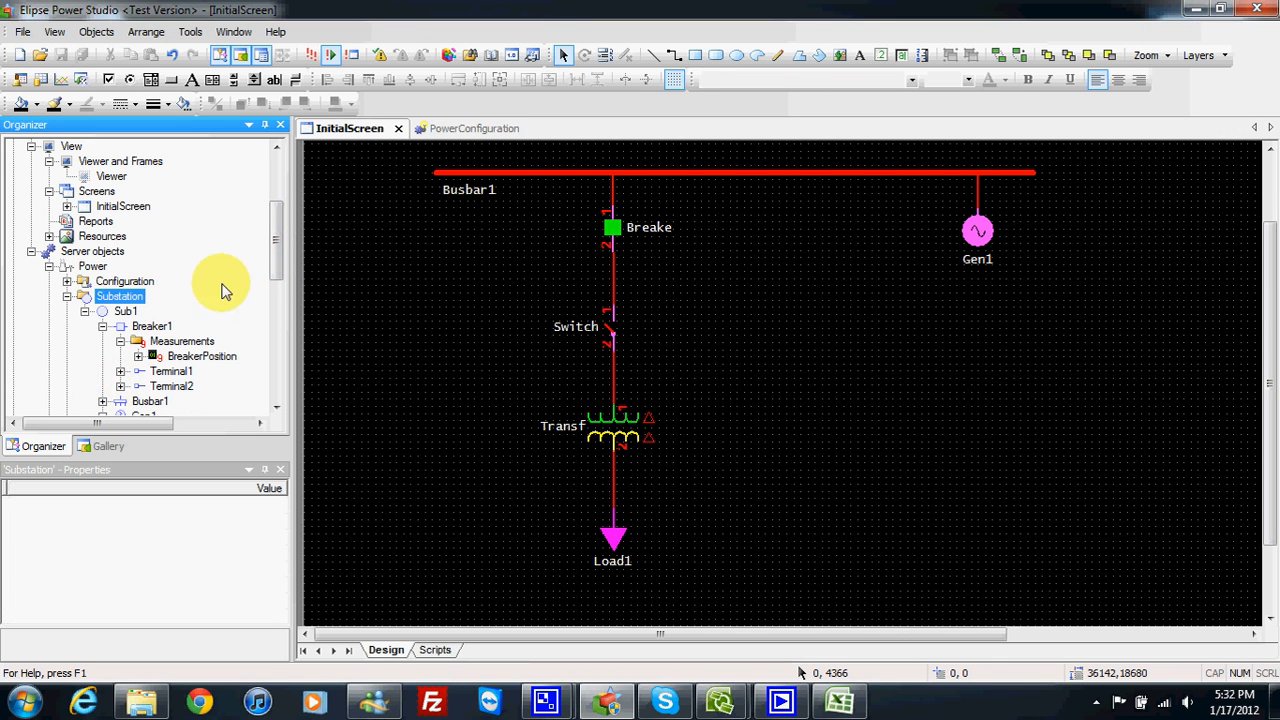
pyautogui.moveTo(274, 263); pyautogui.dragTo(280, 295)
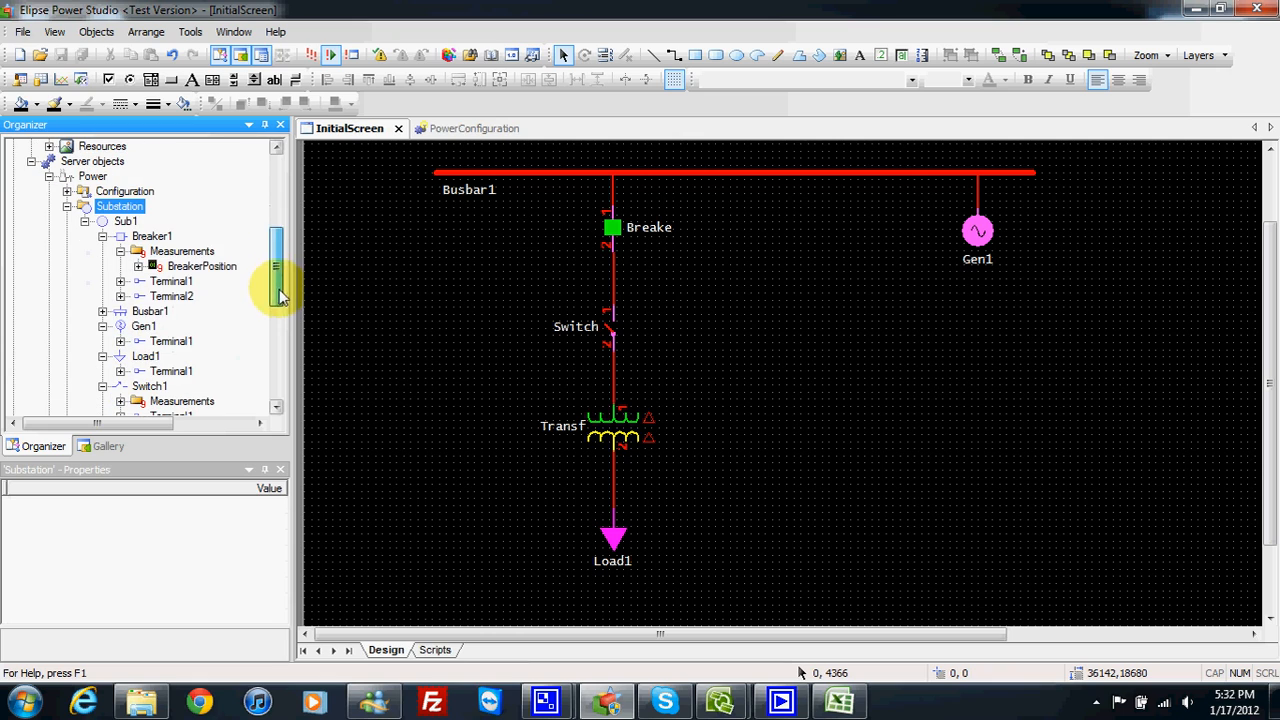
pyautogui.click(102, 326)
pyautogui.click(102, 341)
pyautogui.click(102, 356)
pyautogui.click(102, 371)
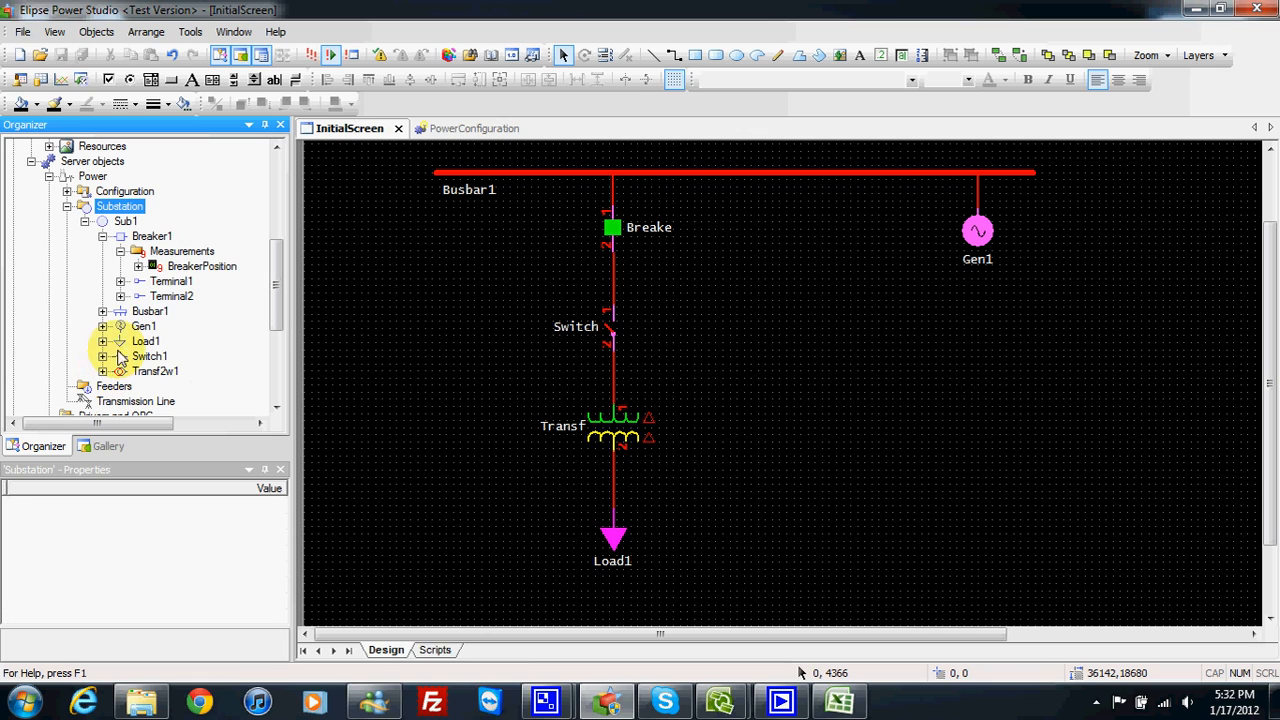
# Step: Expand the BreakerPosition measurement of Breaker1 and examine the source options available for its ActiveSource property
pyautogui.click(168, 252)
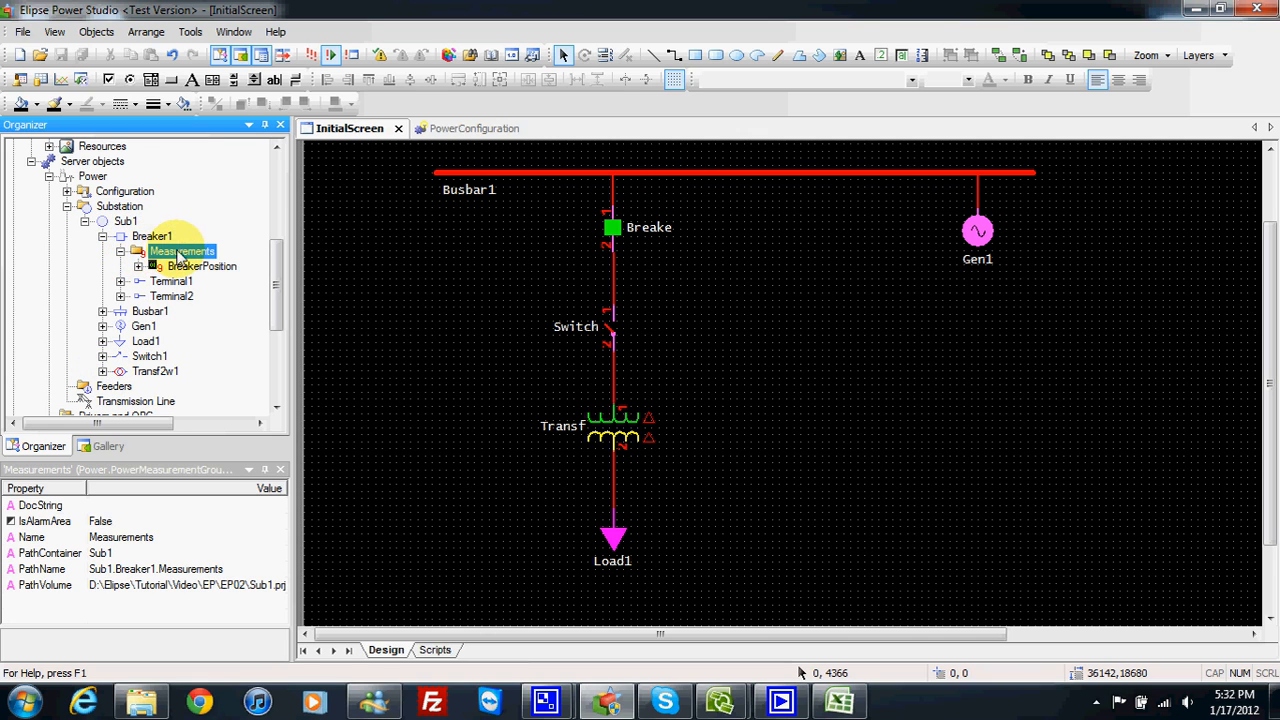
pyautogui.click(185, 268)
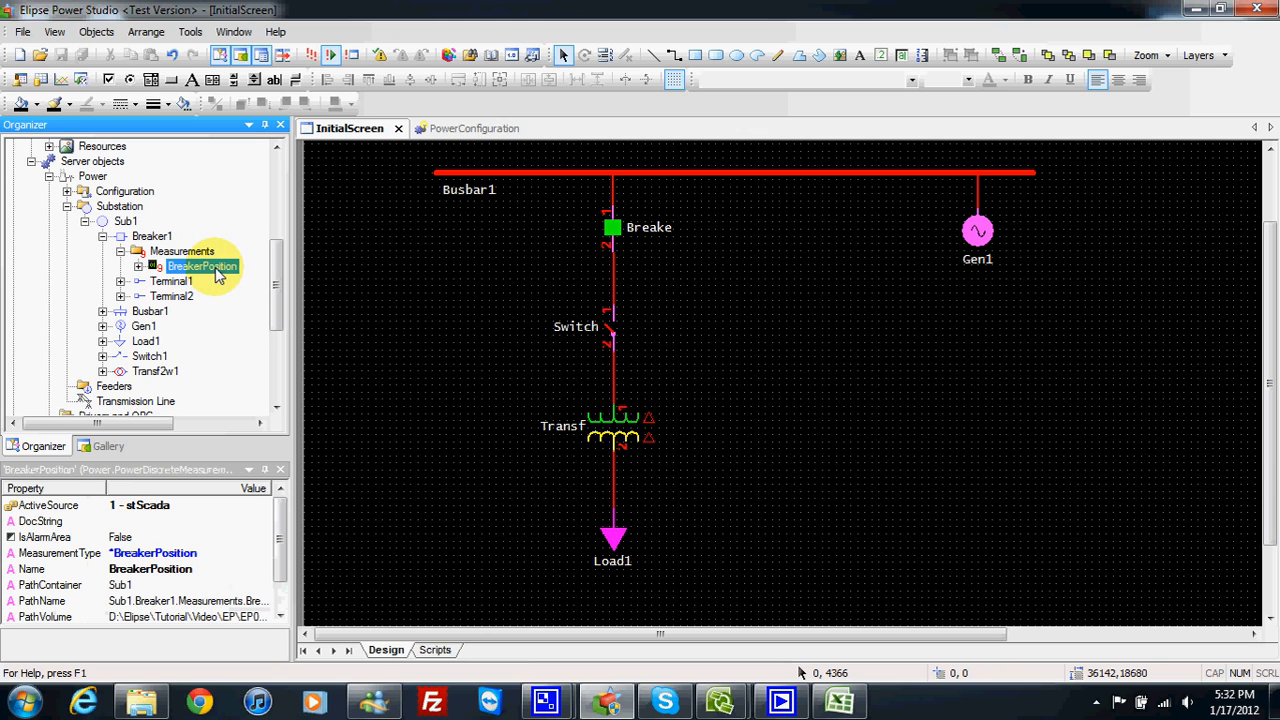
pyautogui.click(139, 267)
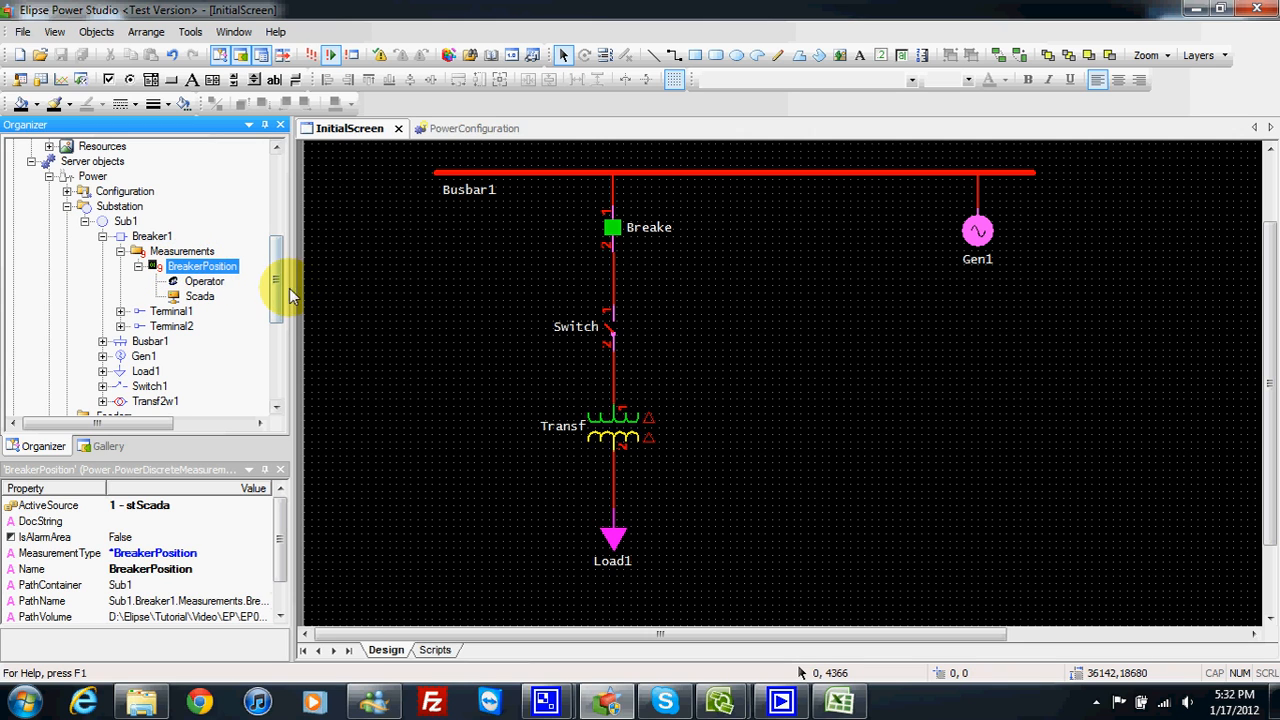
pyautogui.moveTo(290, 295); pyautogui.dragTo(352, 288)
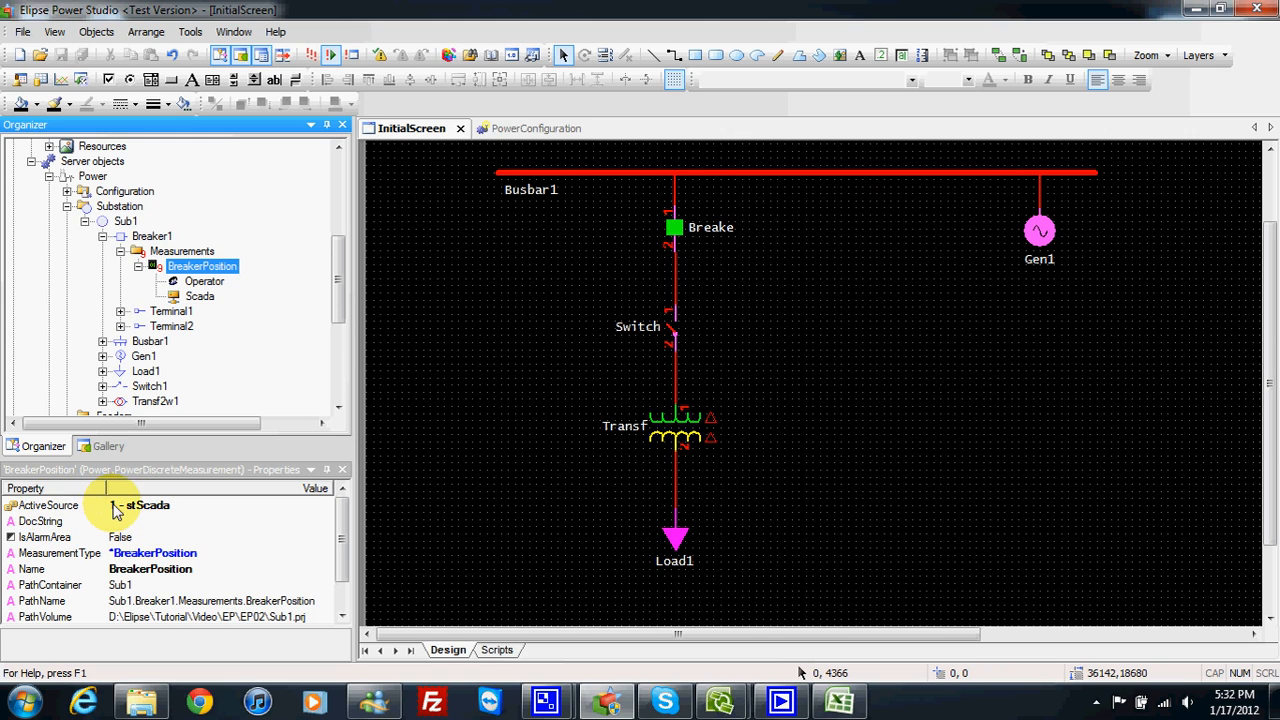
pyautogui.click(118, 505)
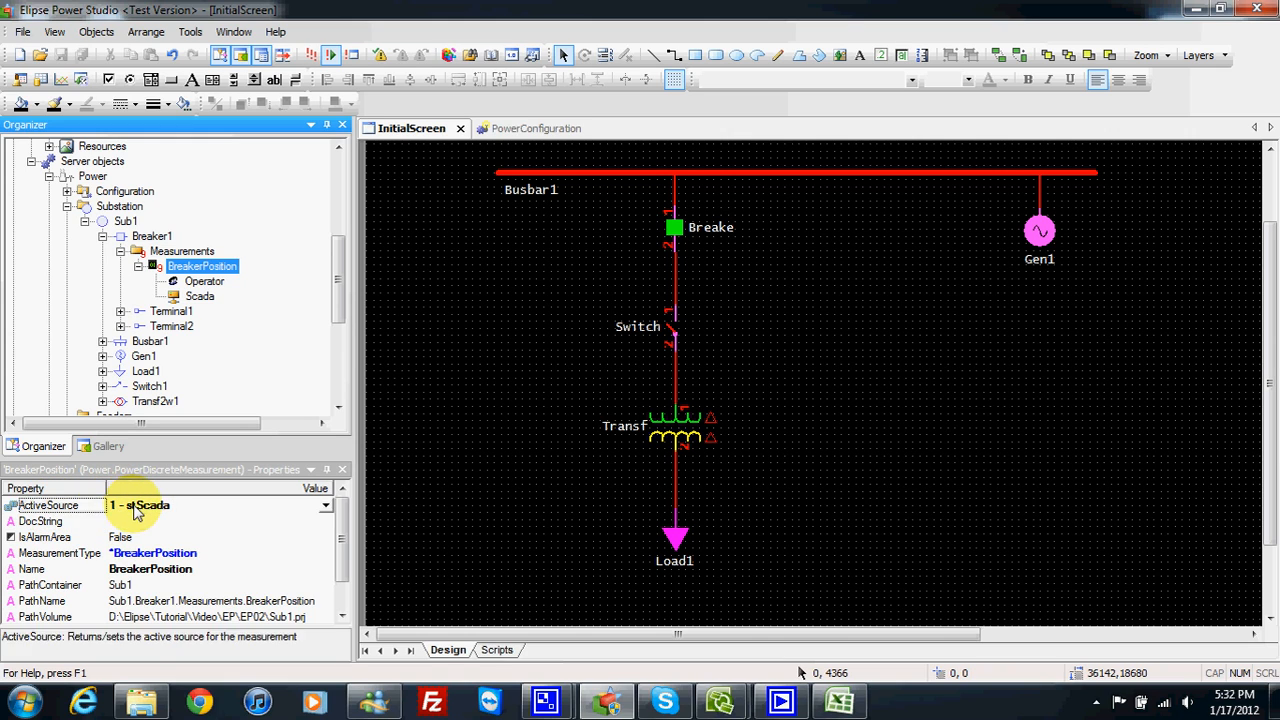
pyautogui.click(326, 506)
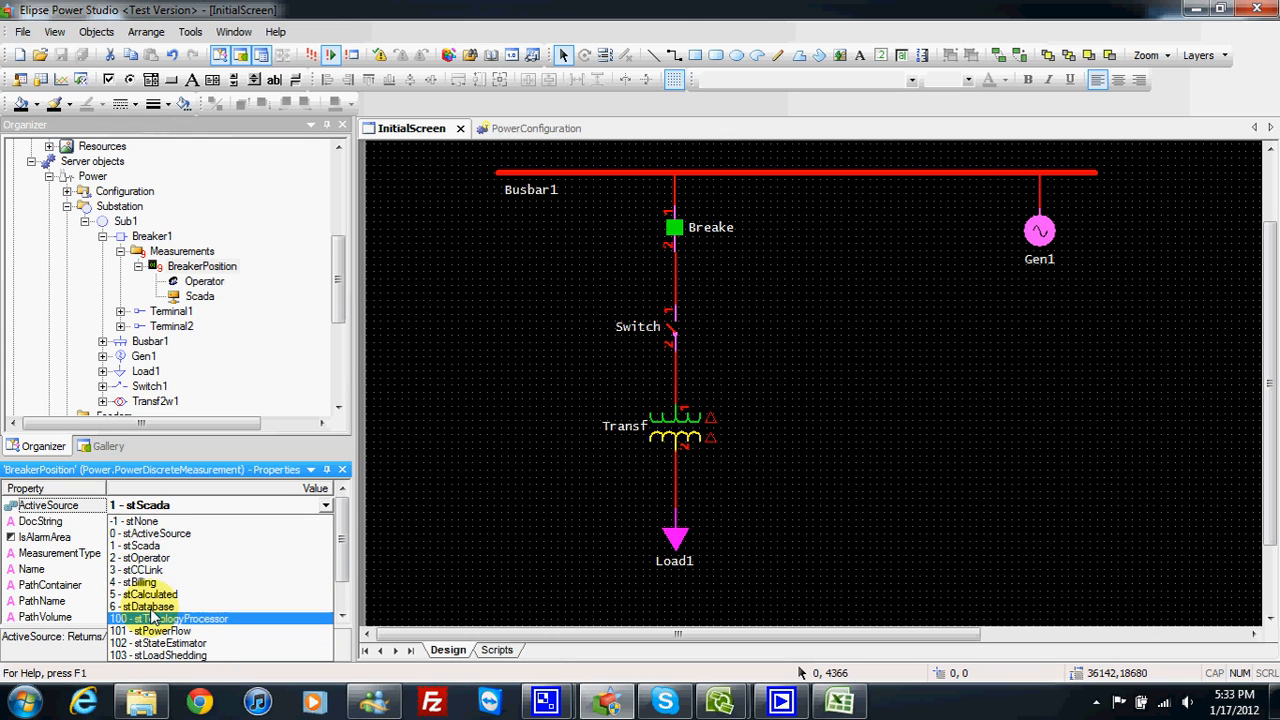
pyautogui.click(175, 508)
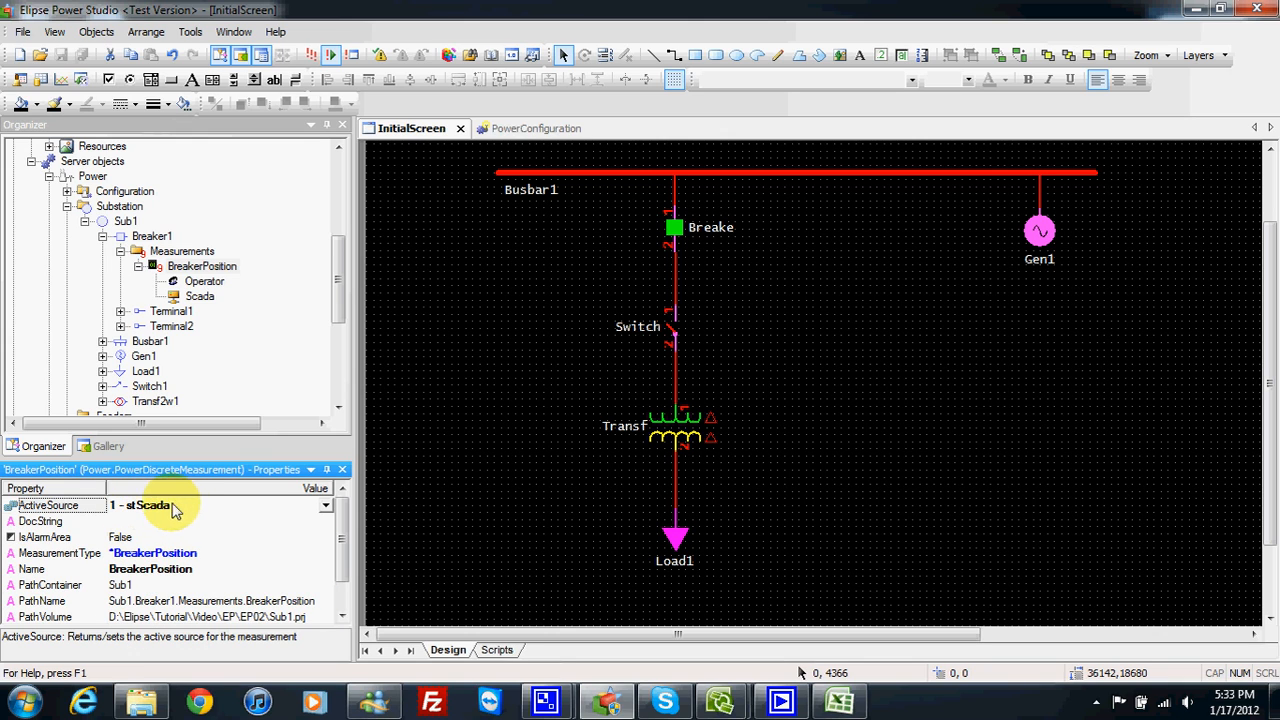
# Step: Inspect the properties of BreakerPosition's Operator and Scada sources, including the Scada source's Tag property
pyautogui.click(211, 286)
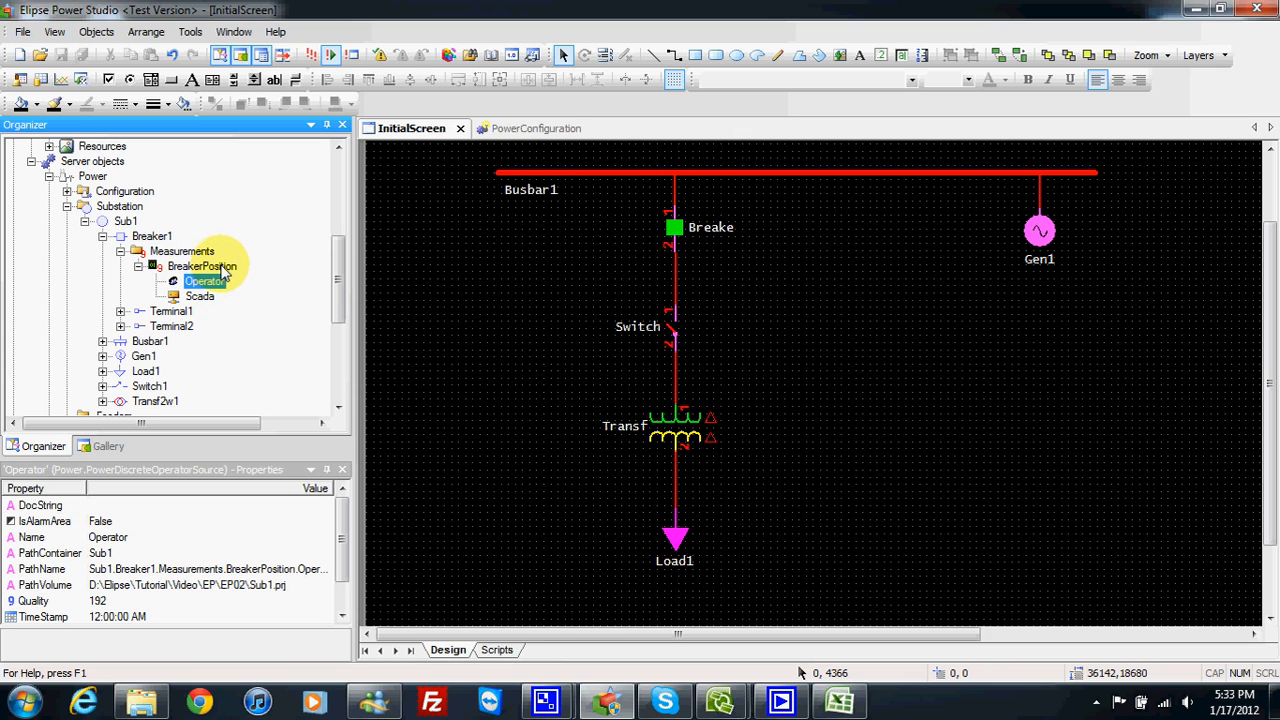
pyautogui.click(202, 298)
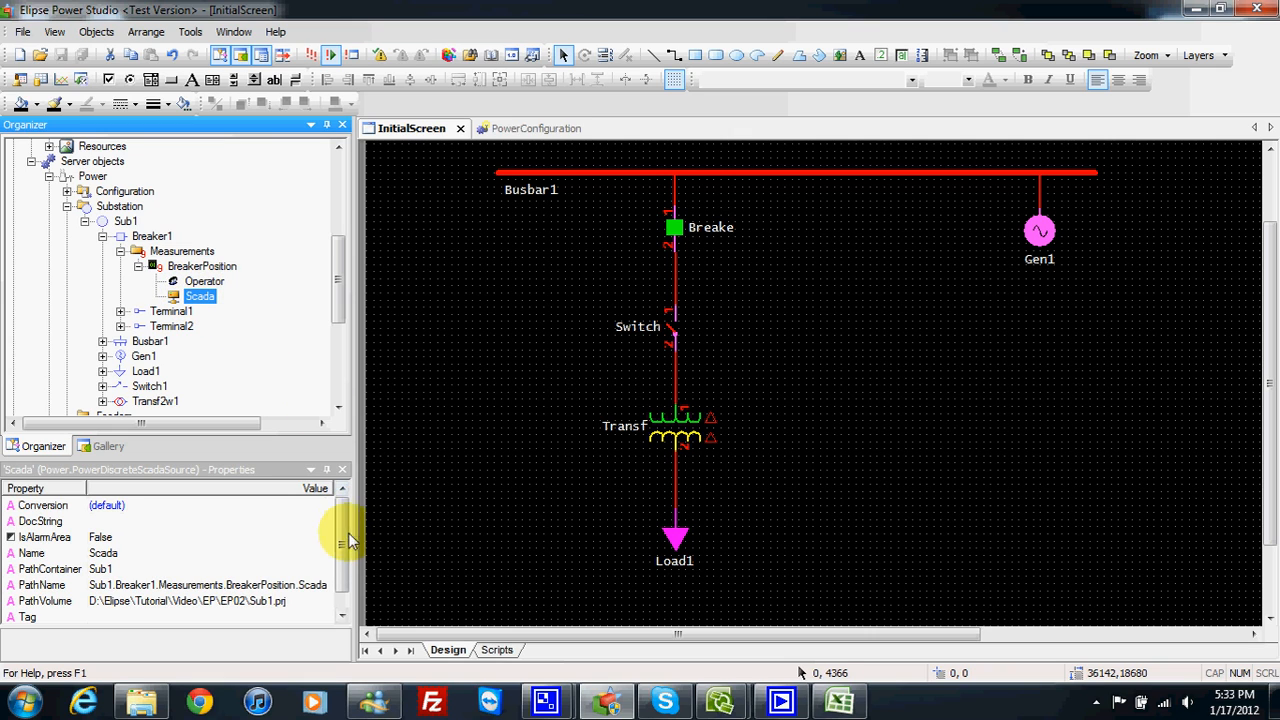
pyautogui.click(107, 617)
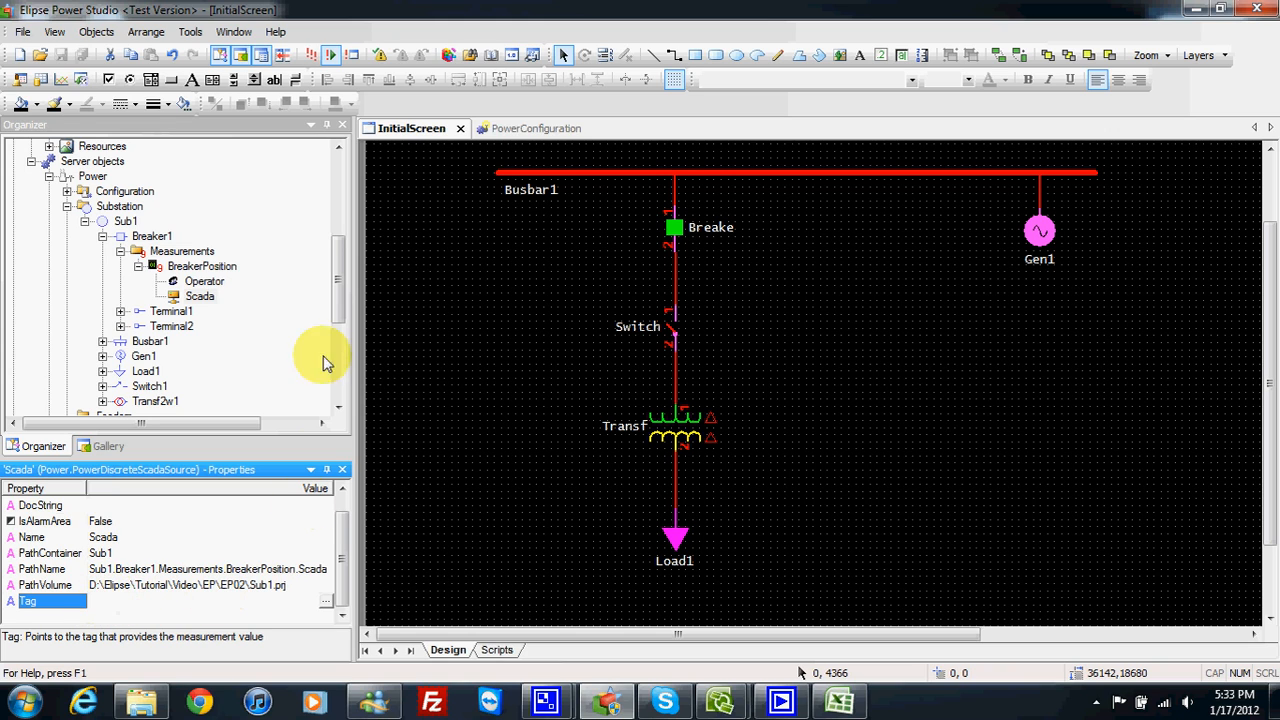
pyautogui.click(205, 281)
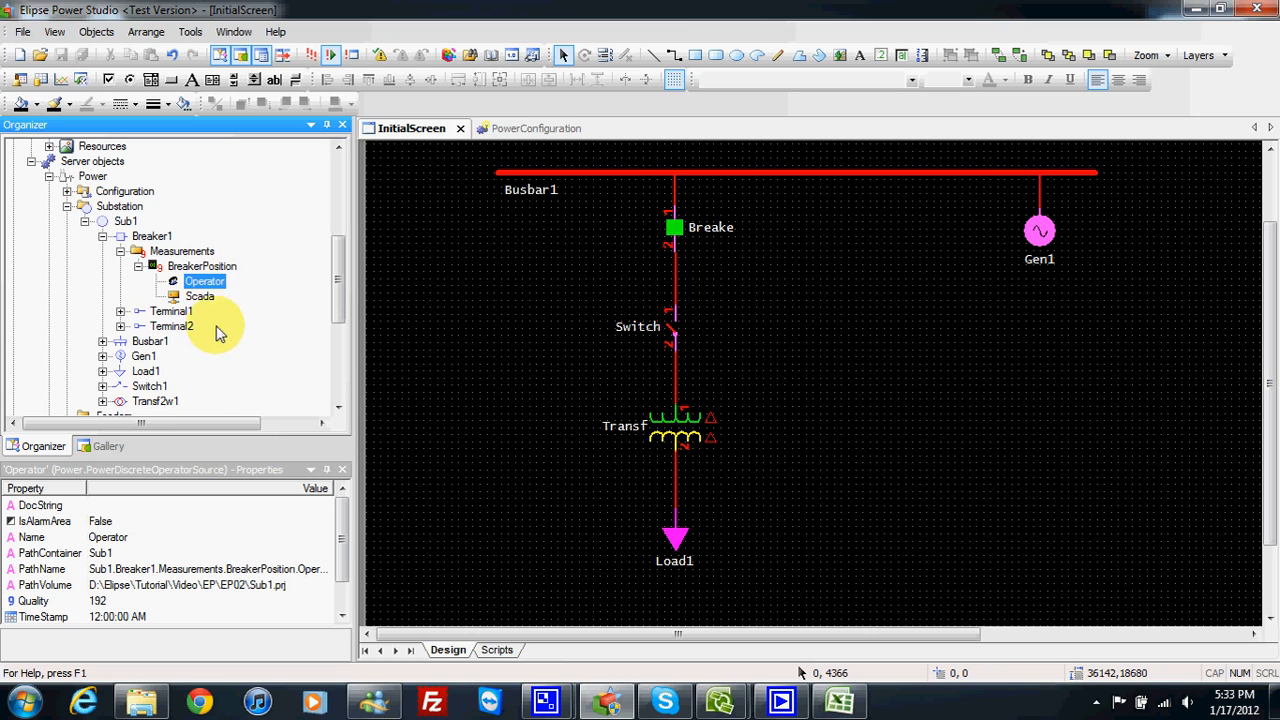
# Step: Set BreakerPosition's ActiveSource to 2 - stOperator, save the project, and check Breaker1 in the running viewer
pyautogui.click(203, 266)
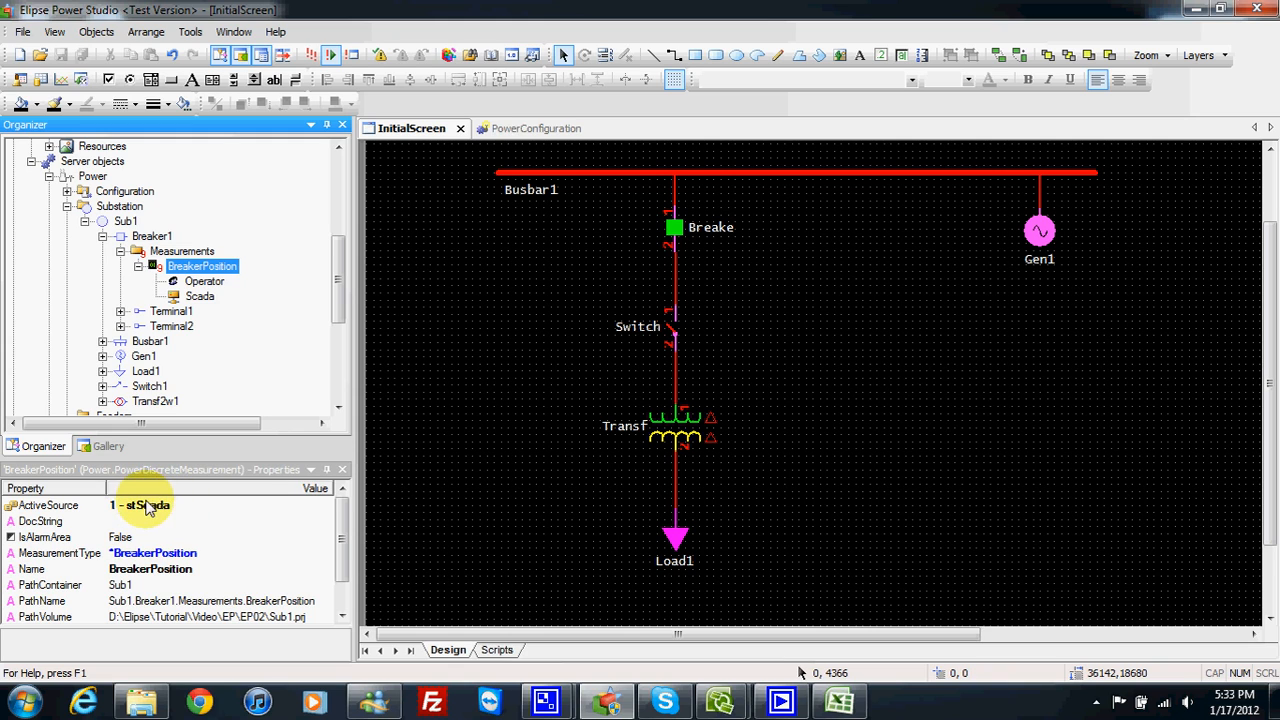
pyautogui.click(215, 507)
pyautogui.click(326, 509)
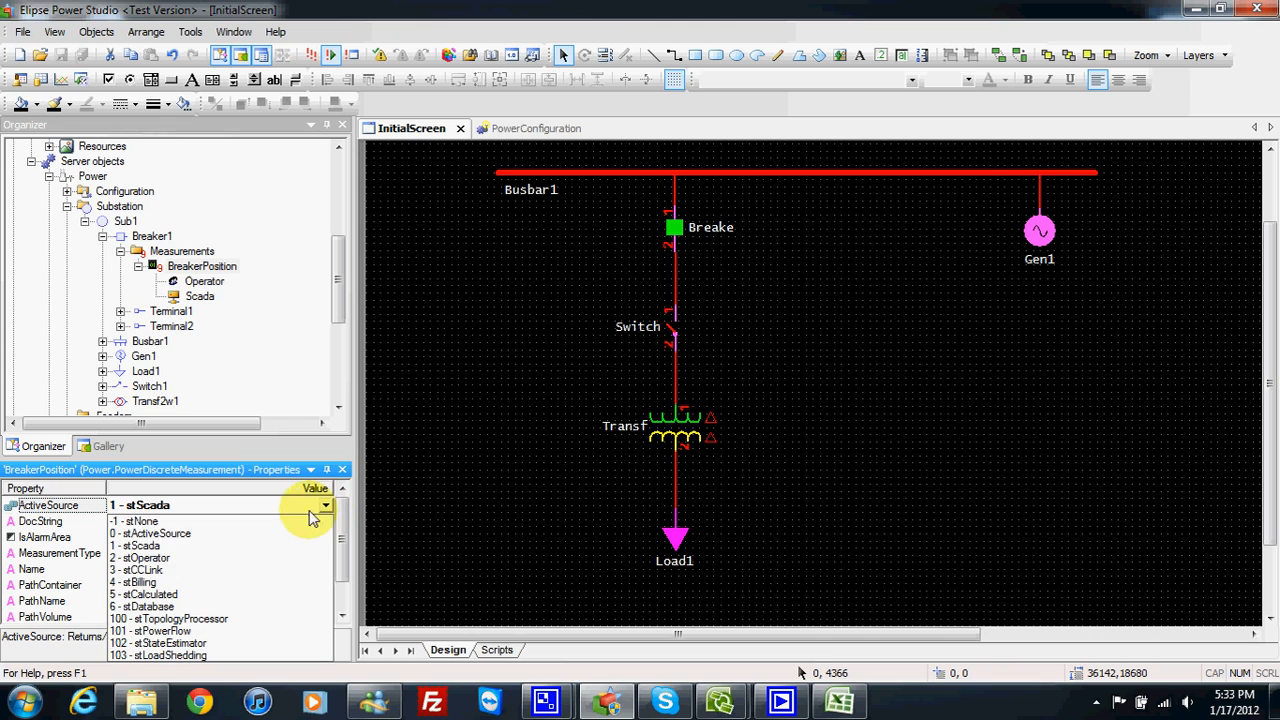
pyautogui.click(200, 559)
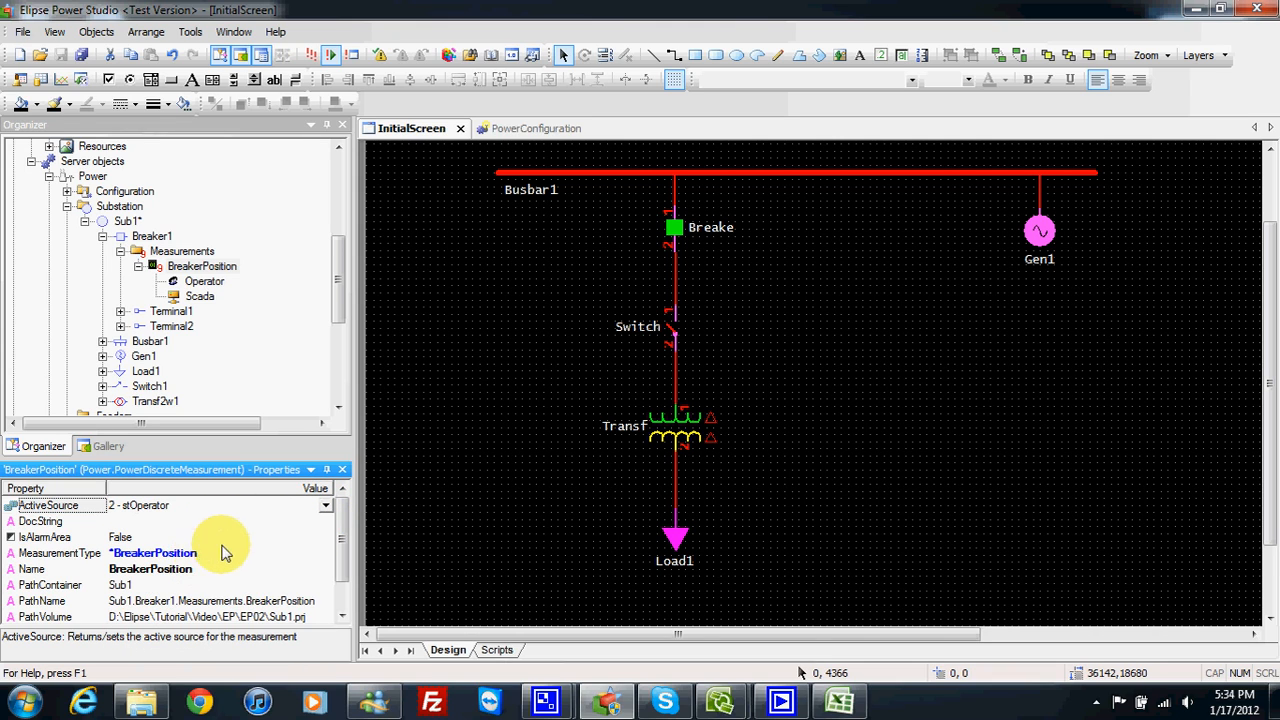
pyautogui.click(84, 56)
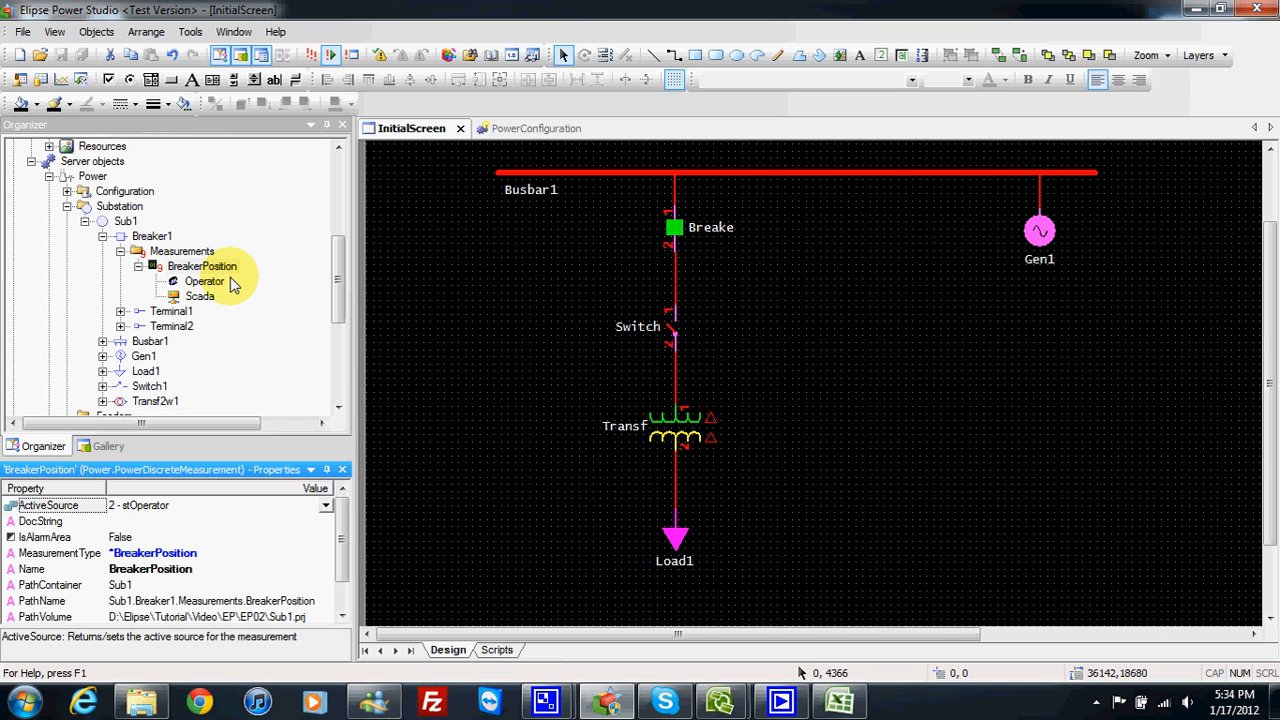
pyautogui.click(316, 56)
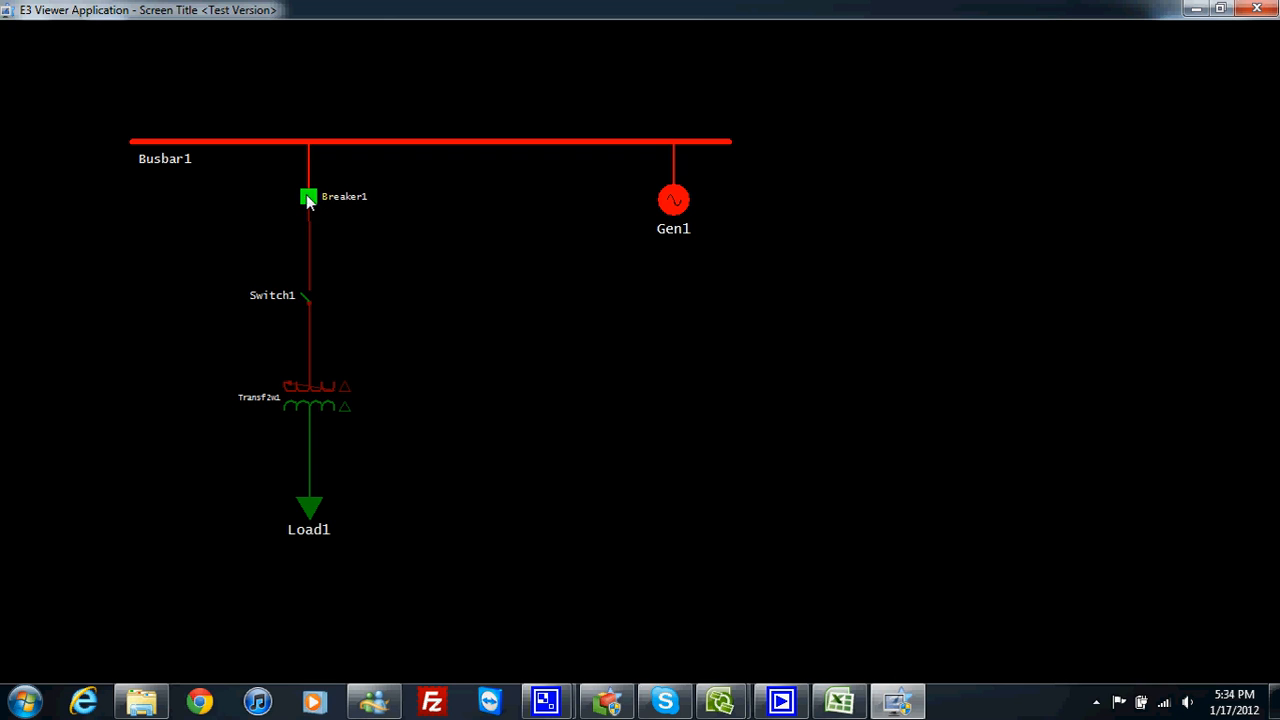
pyautogui.click(1254, 8)
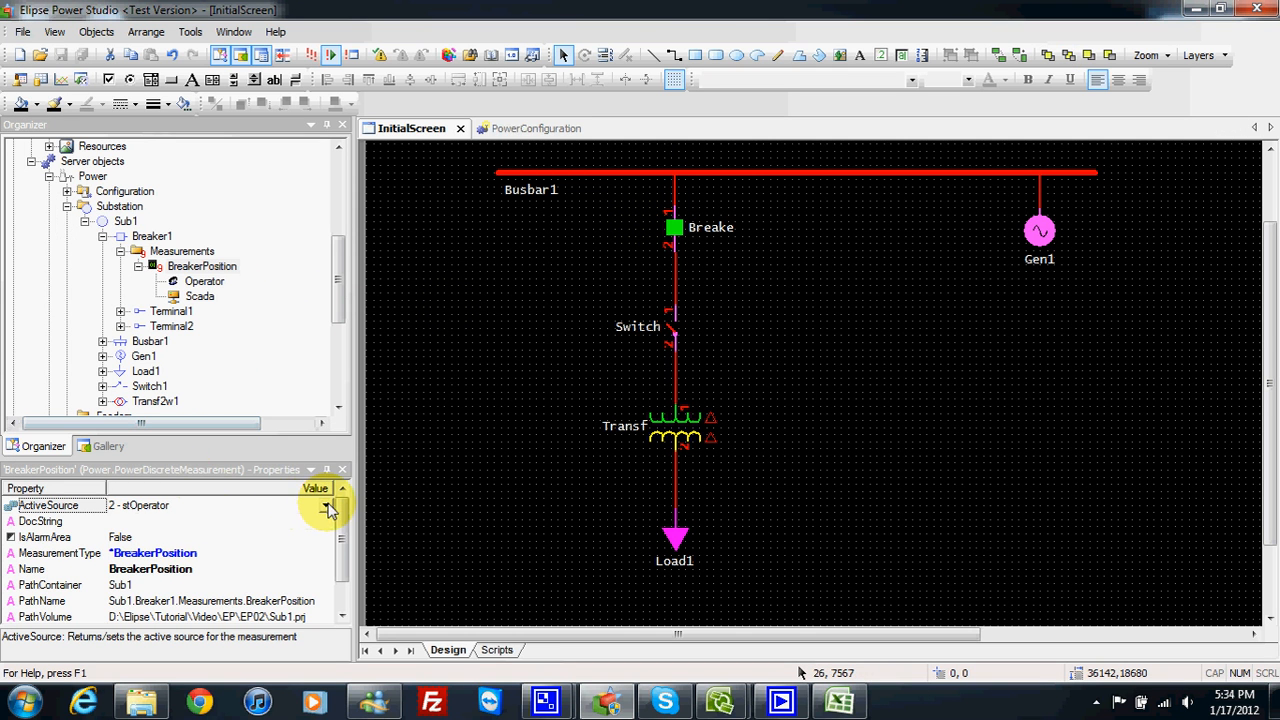
# Step: Set the ActiveSource of Breaker1's BreakerPosition measurement back to 1 - stScada
pyautogui.click(324, 505)
pyautogui.click(294, 543)
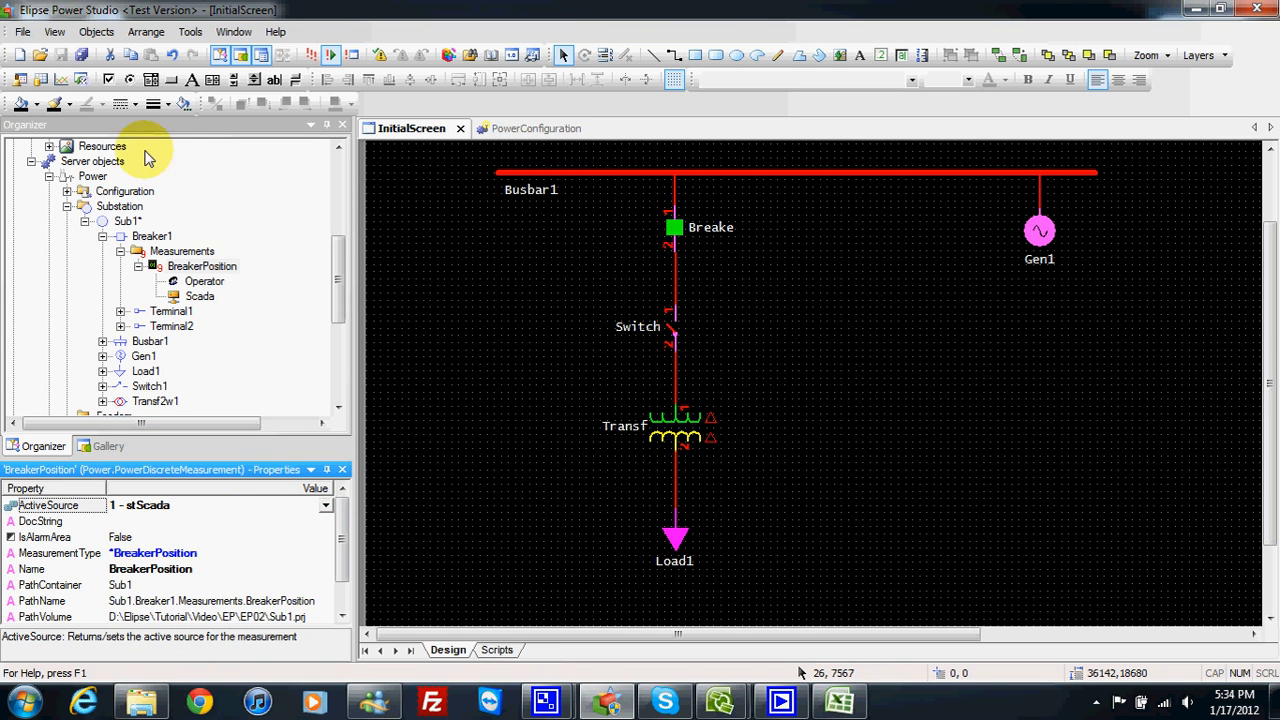
# Step: Save the project, run it with the Scada source active, and review the Tag property of BreakerPosition's Scada source
pyautogui.click(81, 54)
pyautogui.click(313, 60)
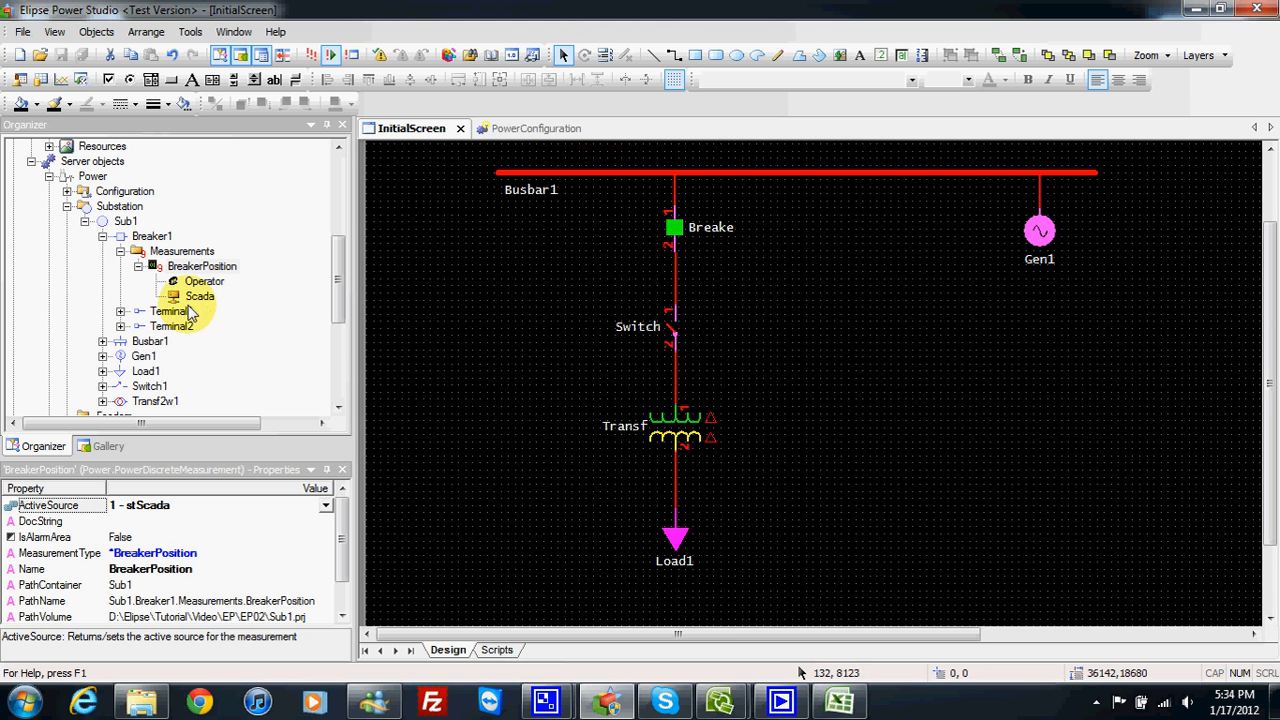
pyautogui.click(199, 296)
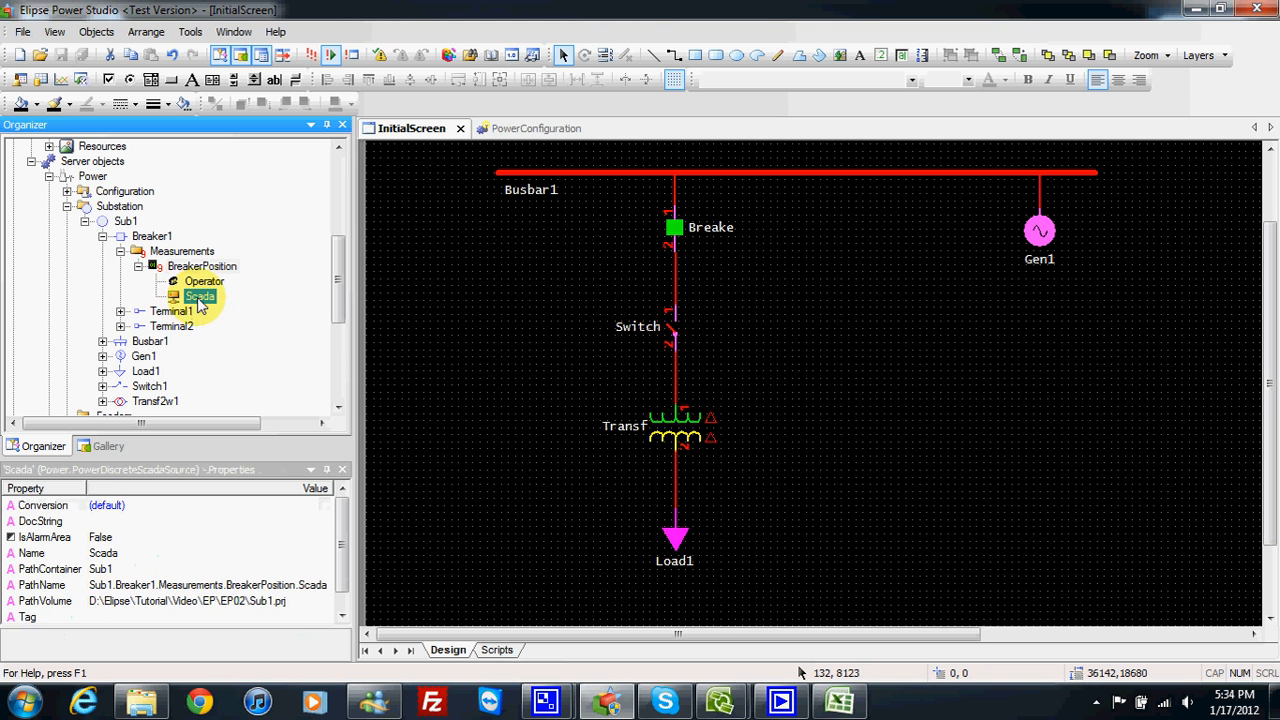
pyautogui.scroll(-1, 343, 528)
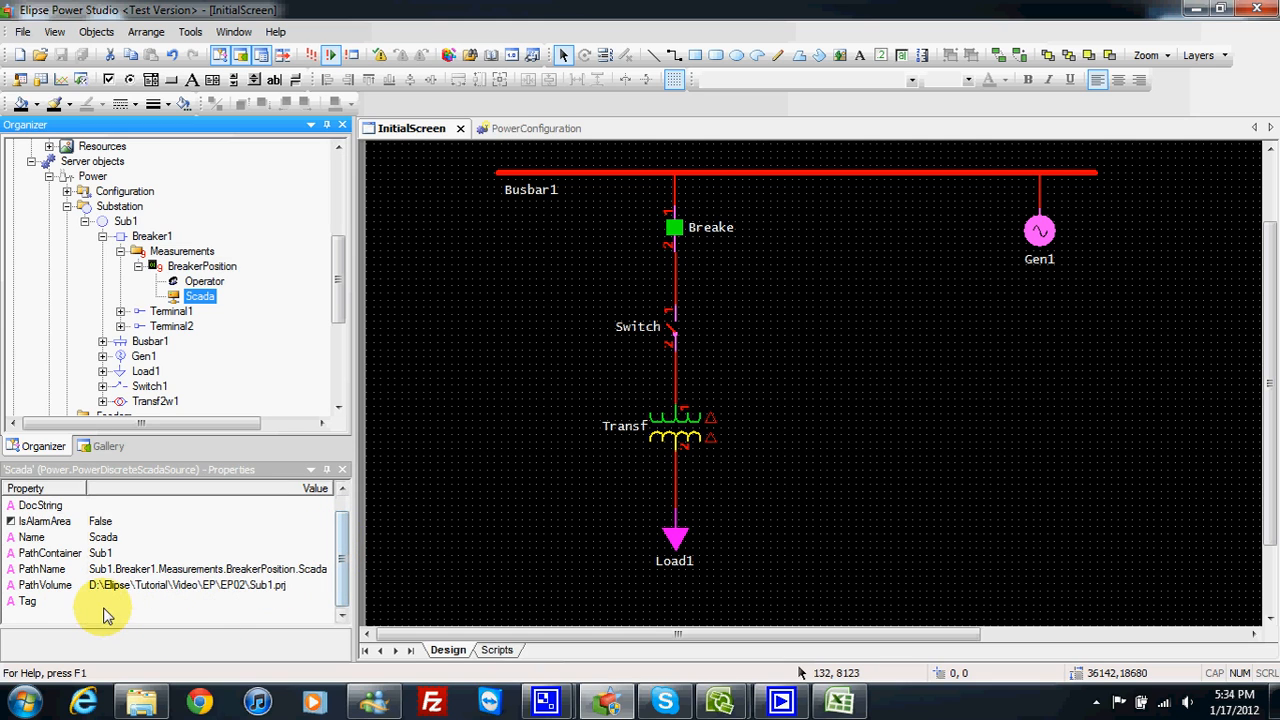
# Step: Set the Value of BreakerPosition's Operator source to 1 and save the project
pyautogui.click(203, 281)
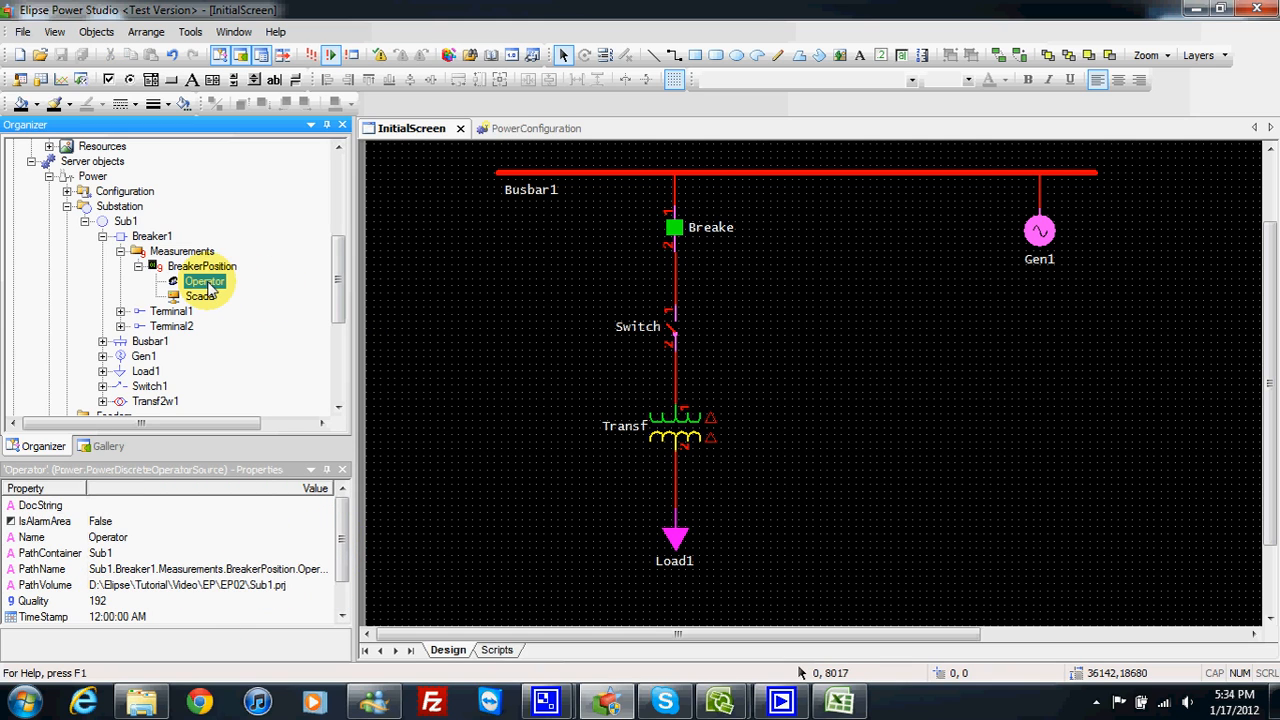
pyautogui.moveTo(343, 540); pyautogui.dragTo(340, 562)
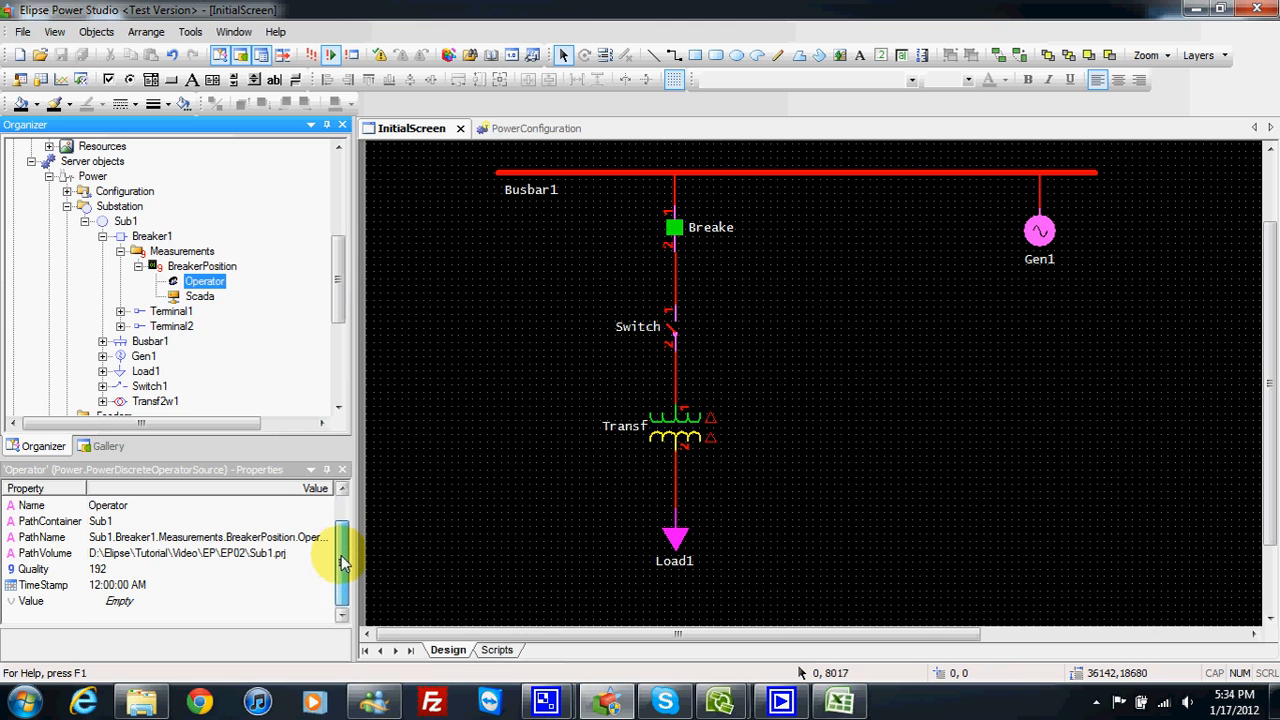
pyautogui.click(130, 601)
pyautogui.click(325, 601)
pyautogui.click(325, 601)
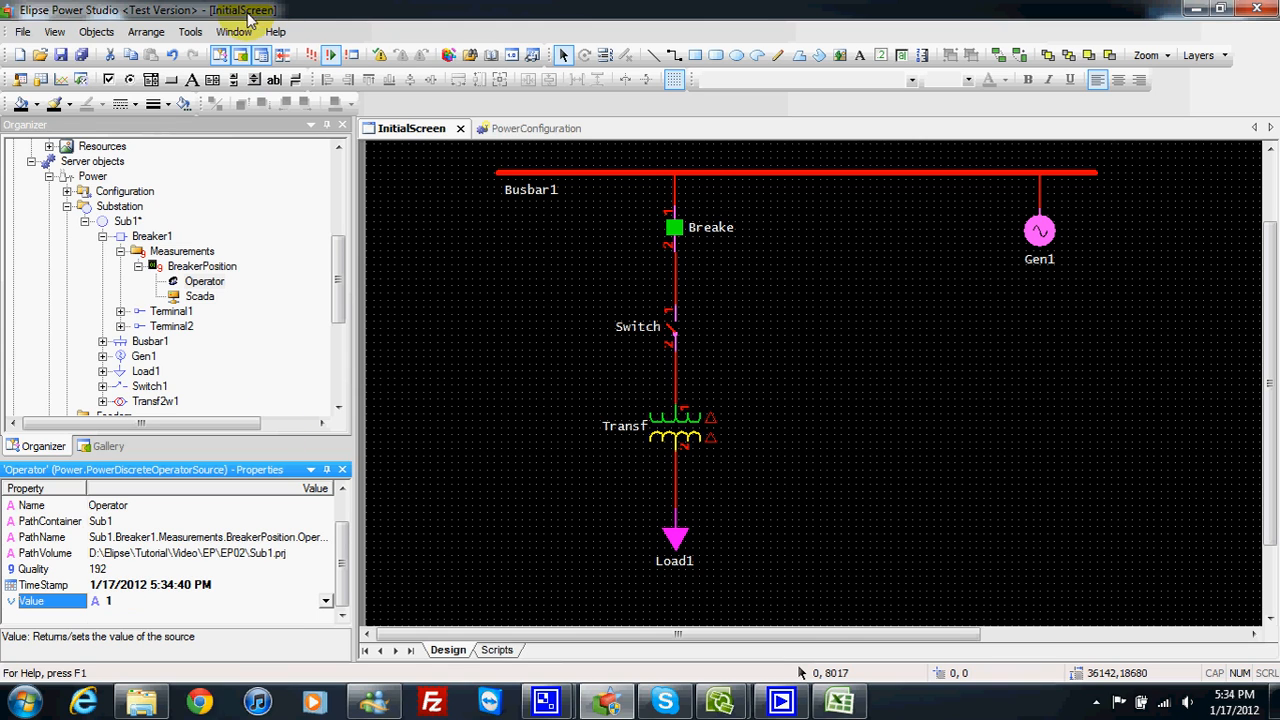
pyautogui.click(80, 55)
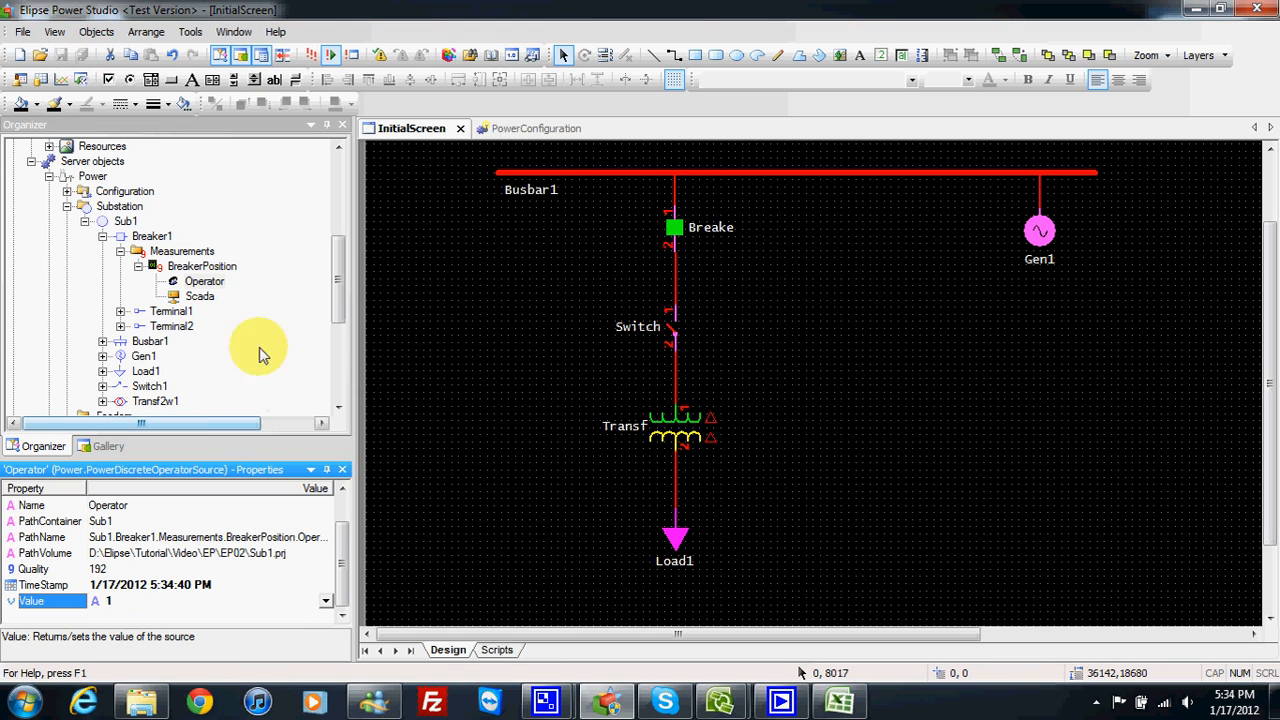
# Step: Set the ActiveSource of Breaker1's BreakerPosition measurement to 2 - stOperator and run the project in the viewer
pyautogui.click(203, 266)
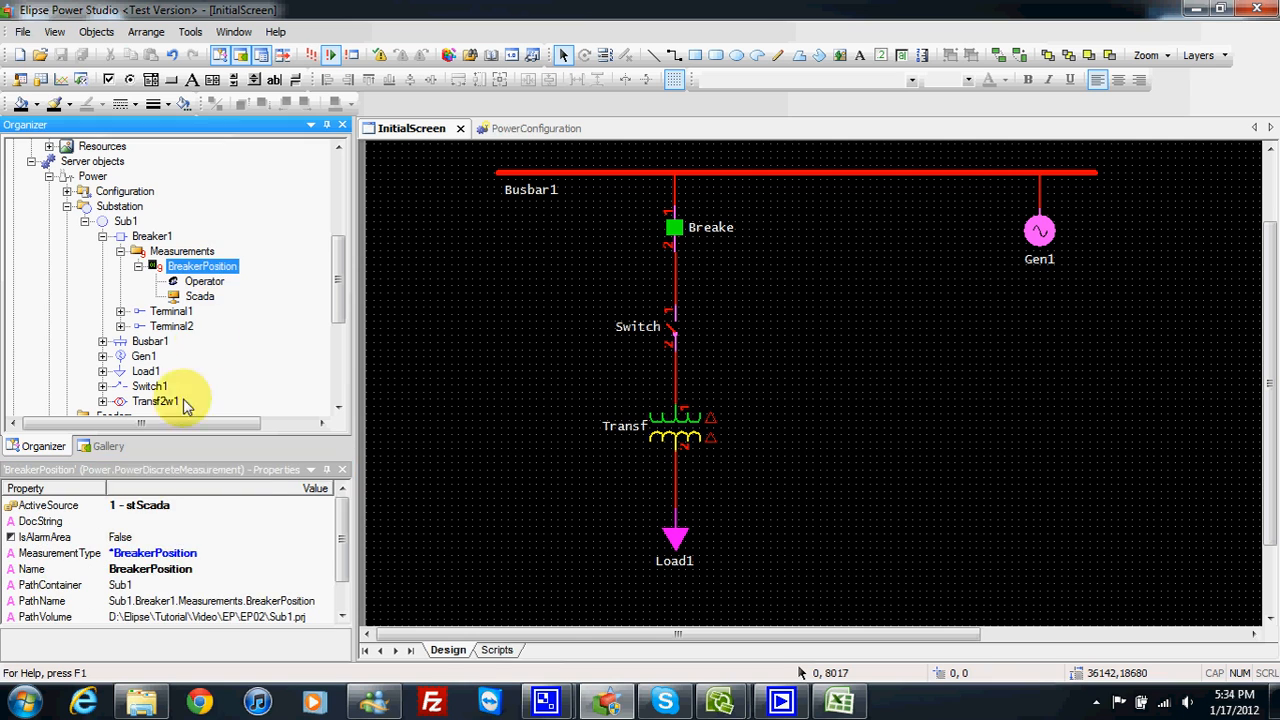
pyautogui.click(326, 505)
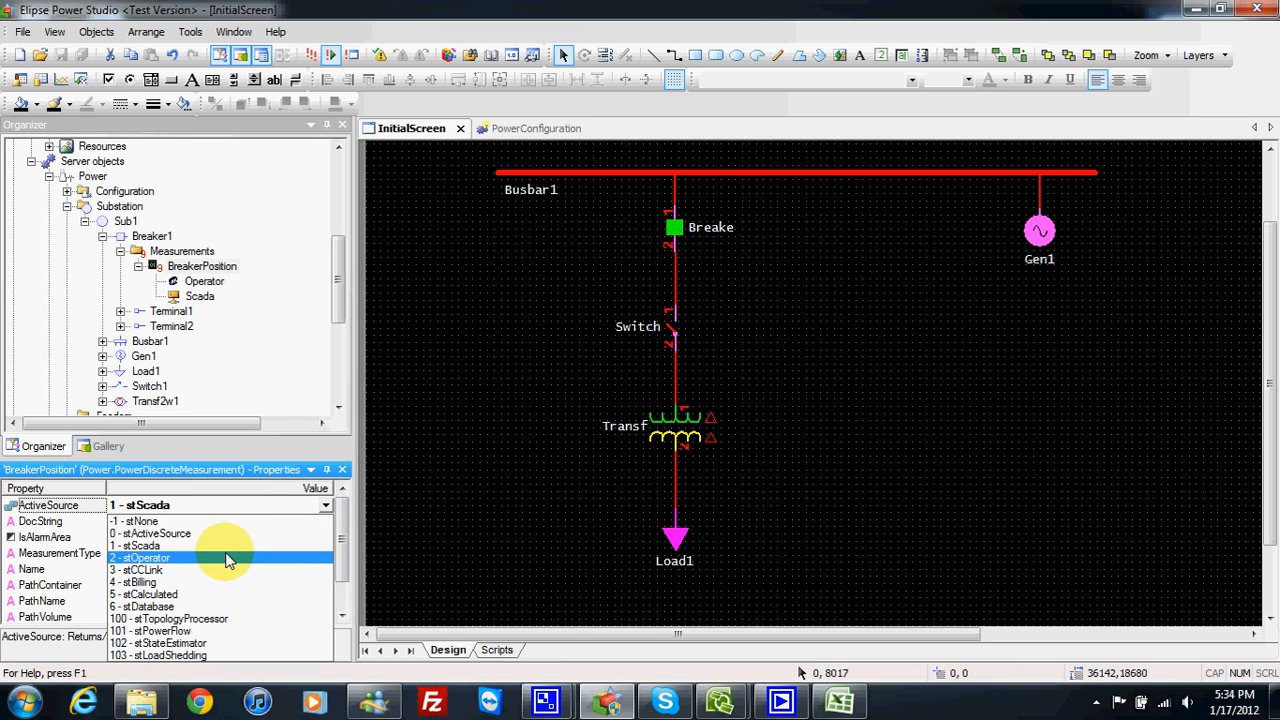
pyautogui.click(230, 557)
pyautogui.click(304, 56)
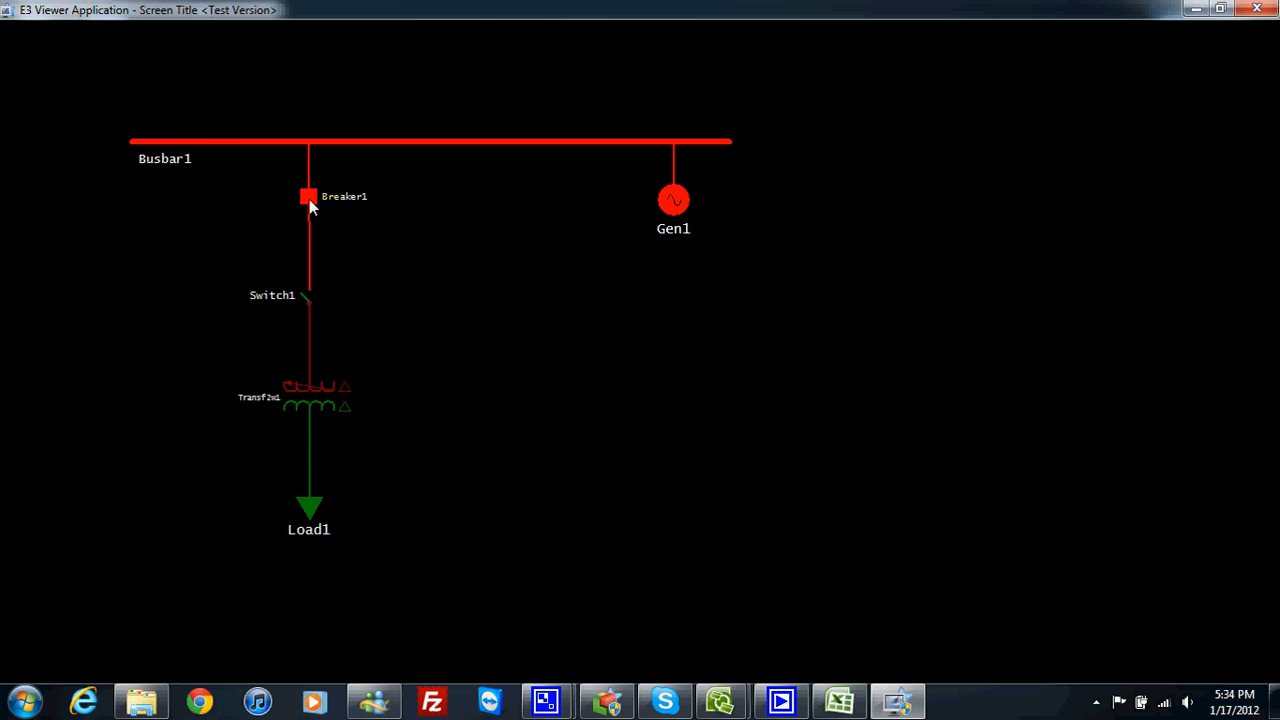
# Step: Examine Breaker1's discrete, command and analog measurements in the viewer, especially the breaker and terminal states
pyautogui.rightClick(308, 198)
pyautogui.click(337, 218)
pyautogui.moveTo(474, 232); pyautogui.dragTo(542, 221)
pyautogui.click(487, 253)
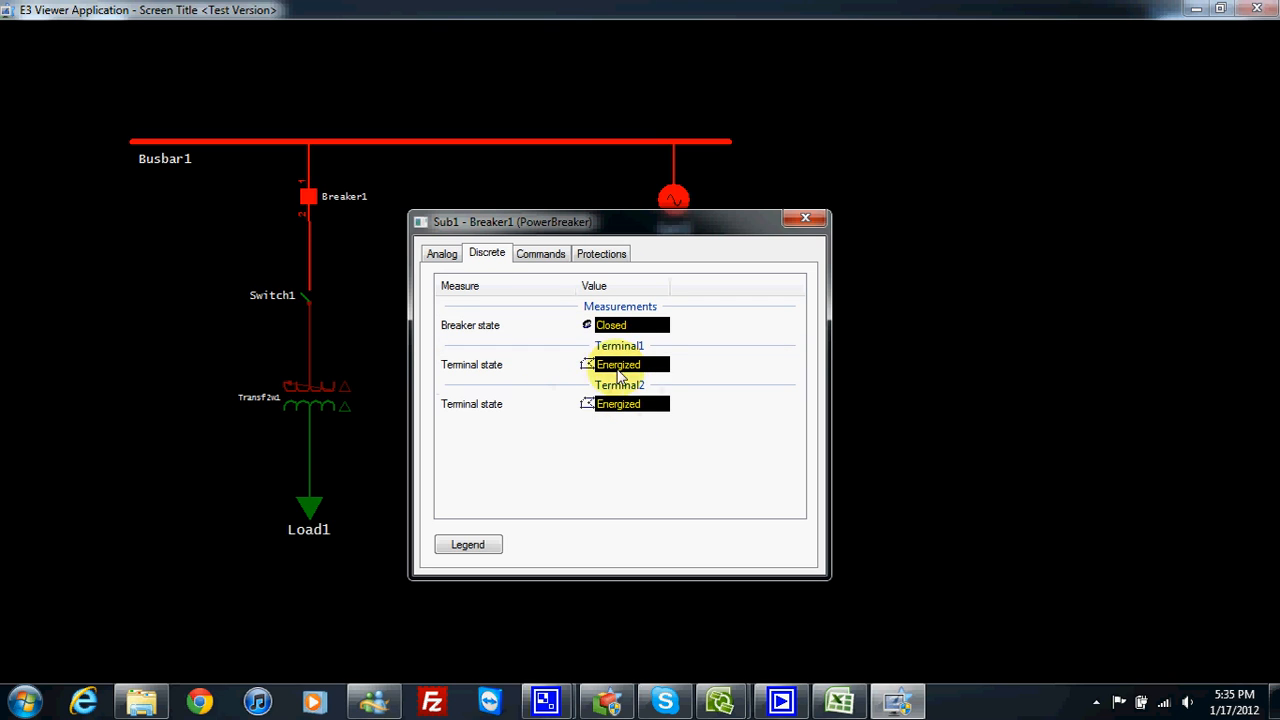
pyautogui.click(541, 254)
pyautogui.click(487, 254)
pyautogui.click(444, 255)
pyautogui.click(485, 255)
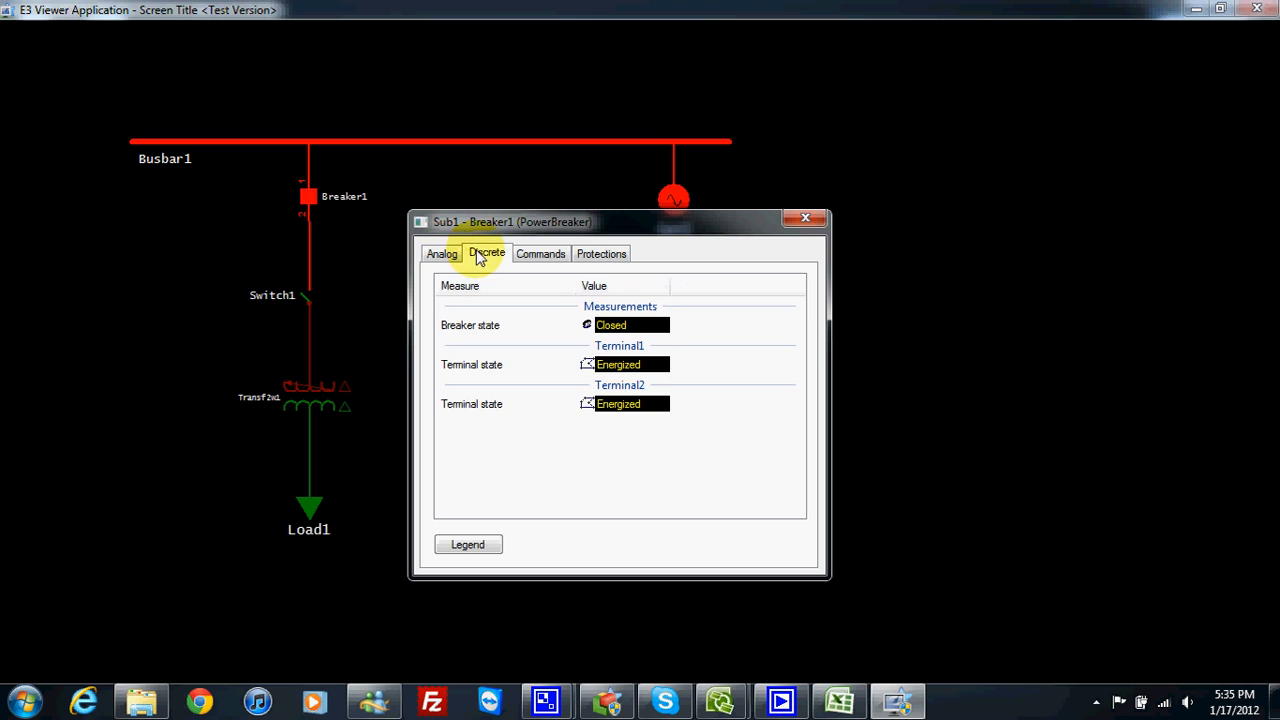
pyautogui.click(807, 222)
# Step: Check which actions Breaker1 offers in the viewer without choosing any, and close the viewer
pyautogui.click(309, 201)
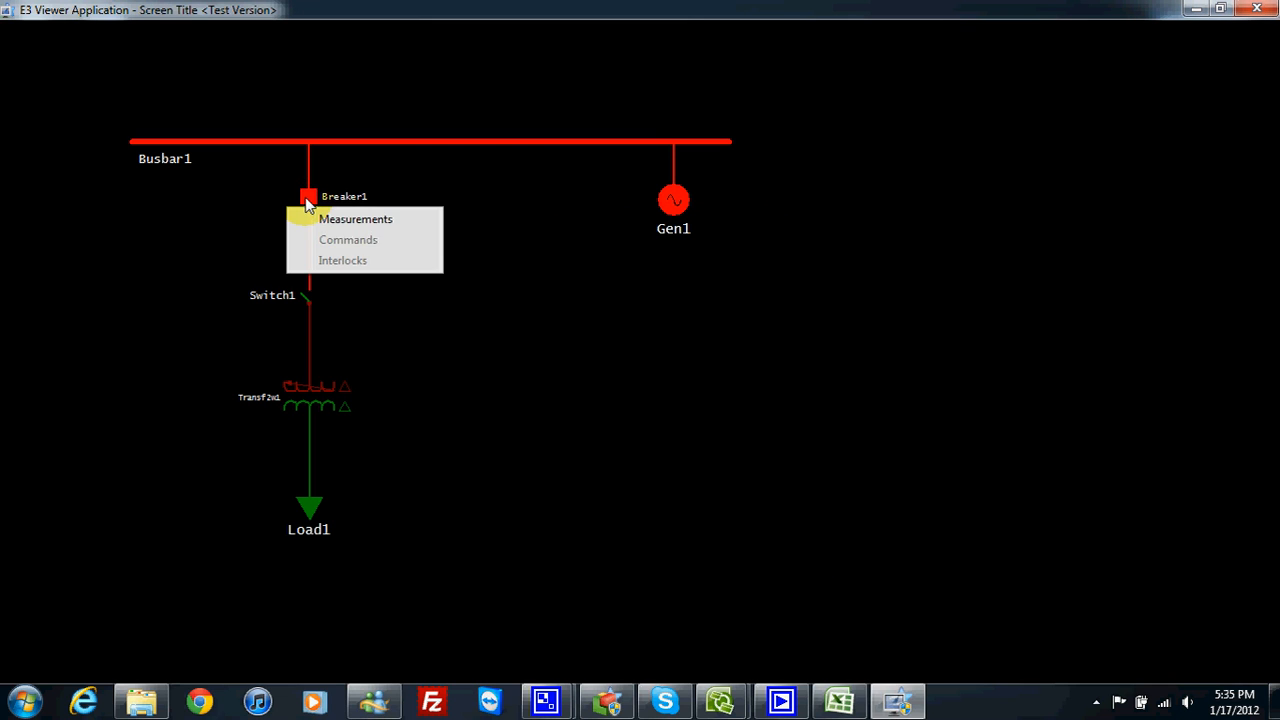
pyautogui.click(398, 196)
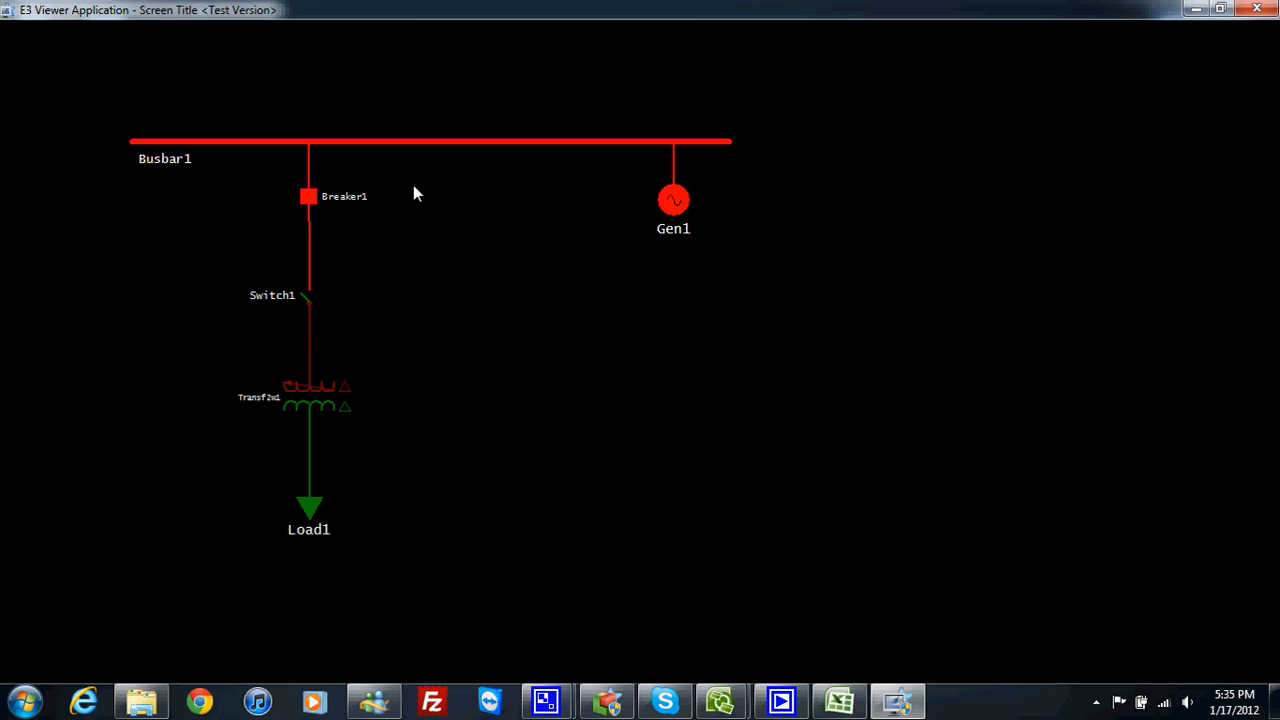
pyautogui.click(311, 204)
pyautogui.click(475, 207)
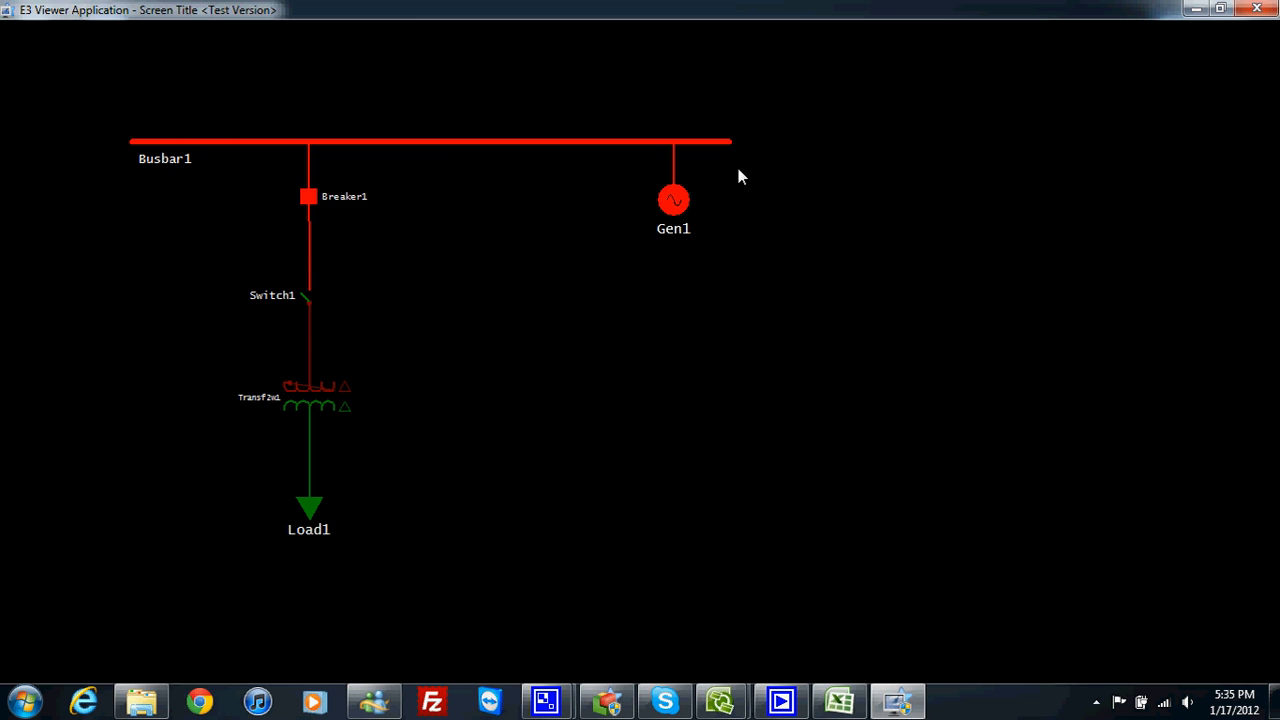
pyautogui.click(1256, 8)
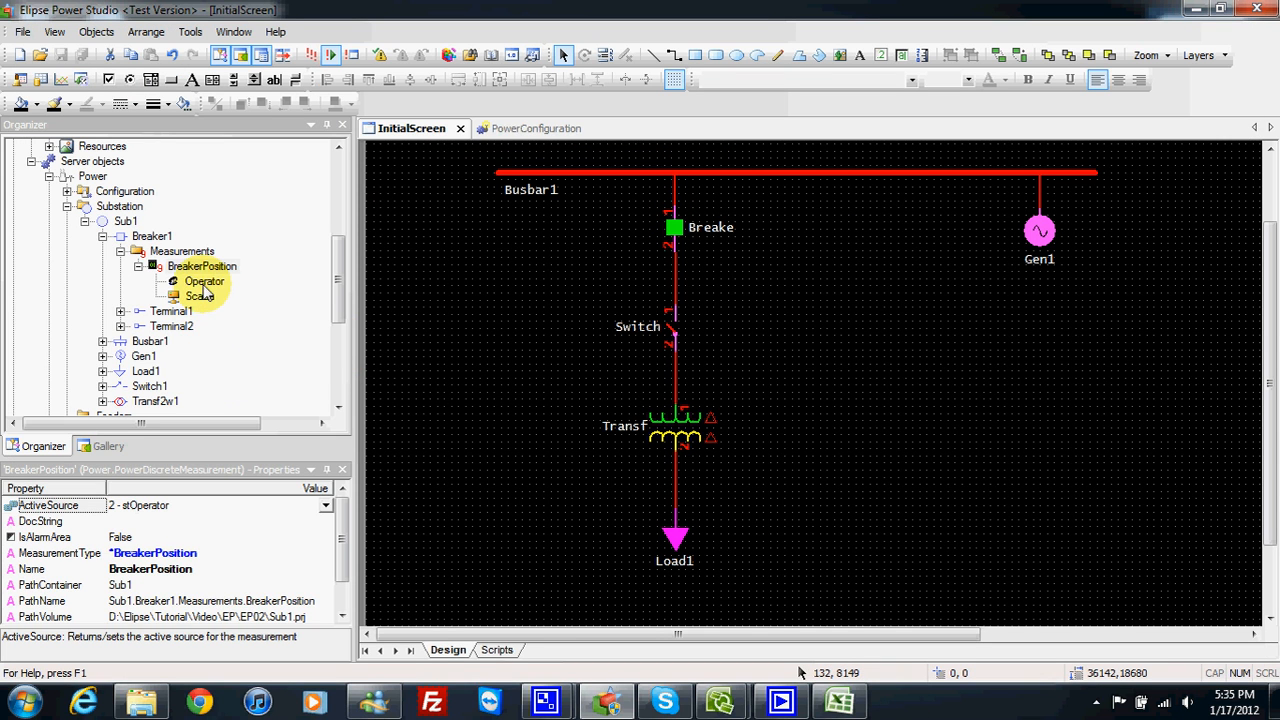
# Step: Change the Value of BreakerPosition's Operator source to 0 and save the project
pyautogui.click(204, 286)
pyautogui.scroll(-1, 315, 580)
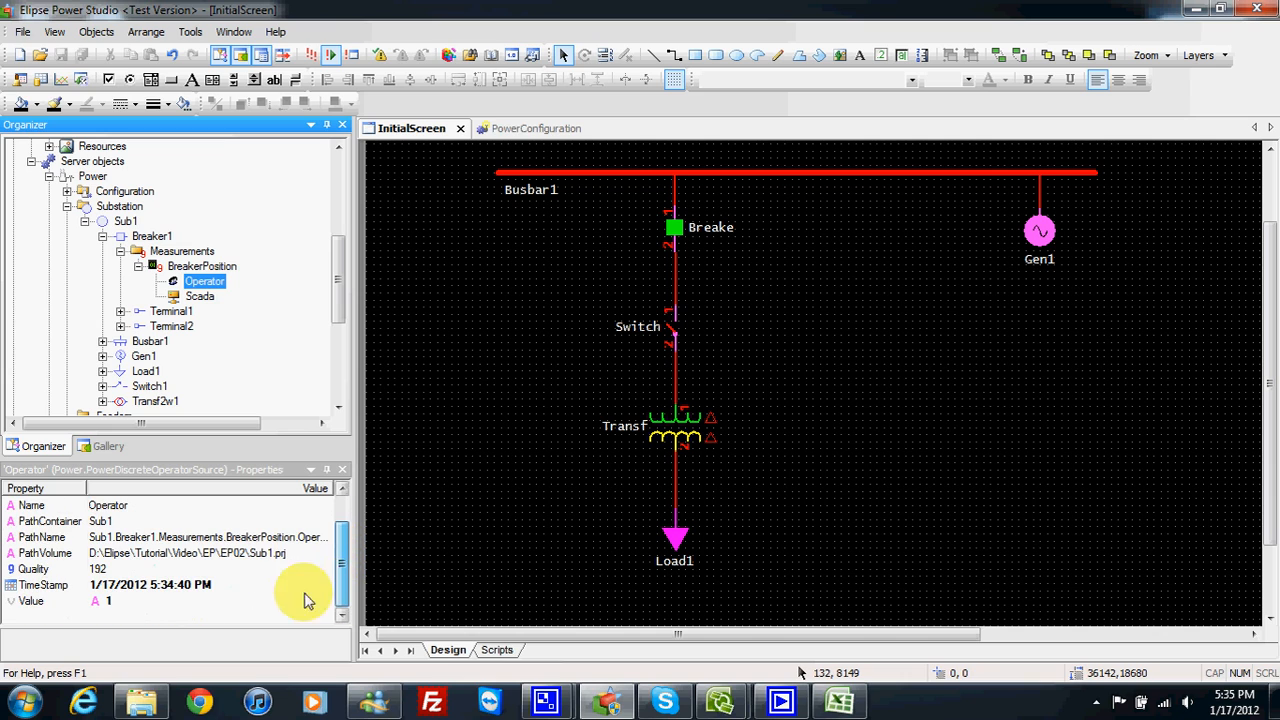
pyautogui.click(119, 598)
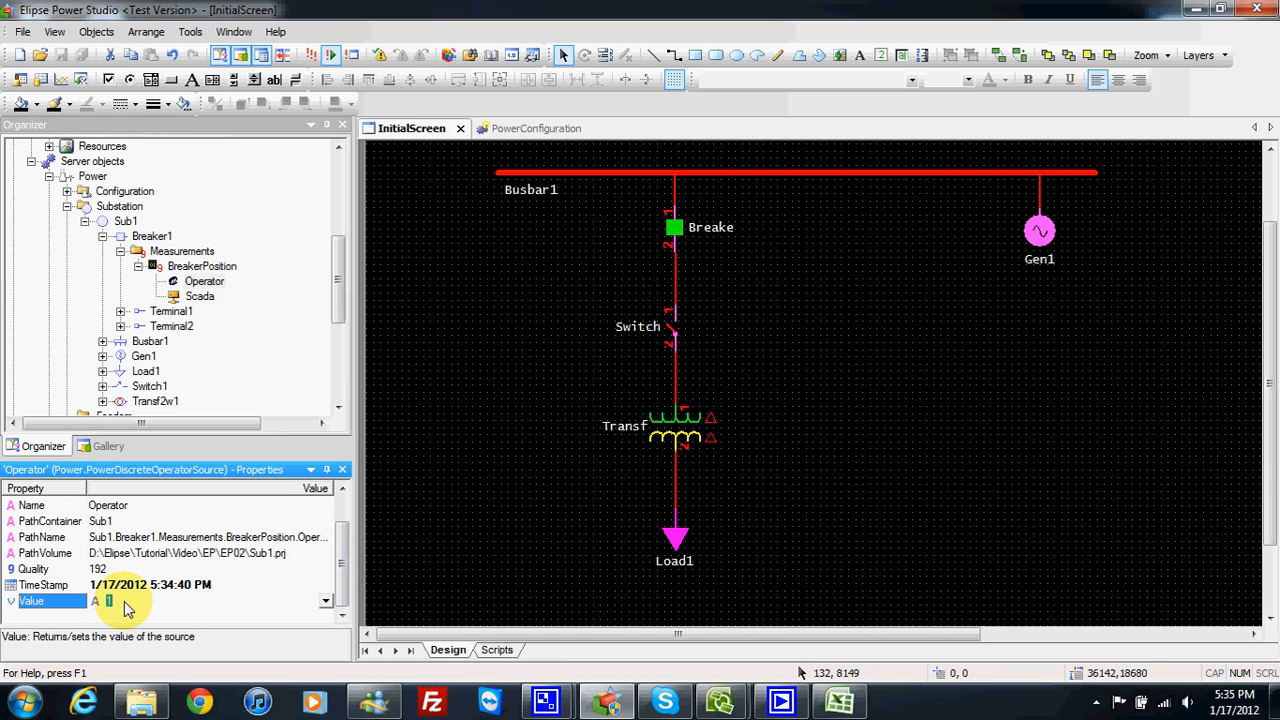
pyautogui.click(60, 54)
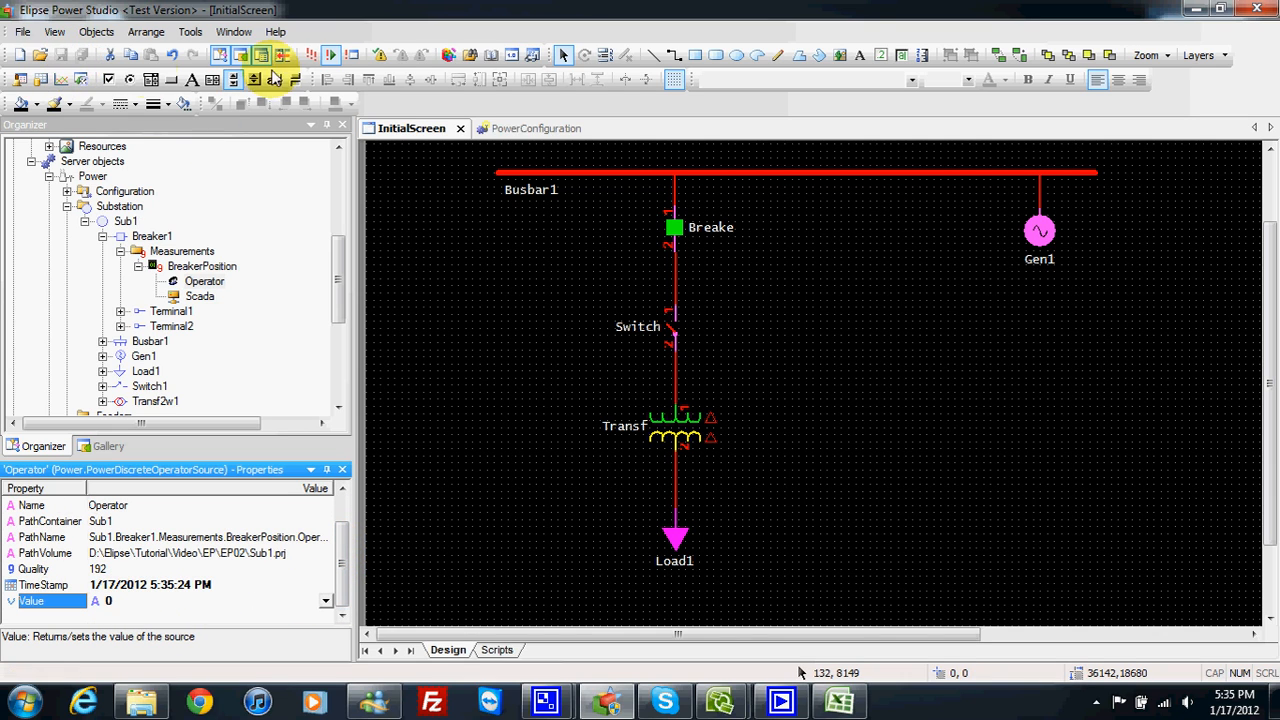
# Step: Run the viewer, check Breaker1's discrete measurements with the changed operator value, and close the viewer
pyautogui.click(320, 57)
pyautogui.click(308, 200)
pyautogui.click(340, 220)
pyautogui.click(420, 274)
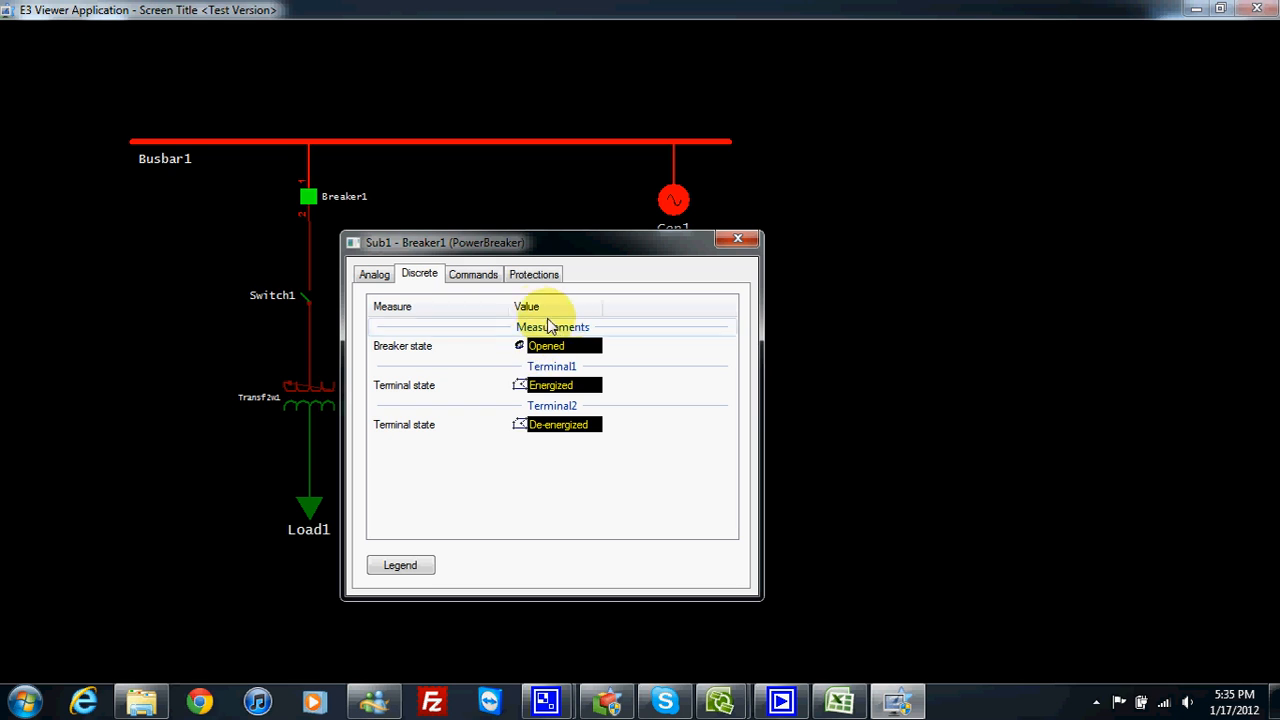
pyautogui.moveTo(546, 254); pyautogui.dragTo(588, 238)
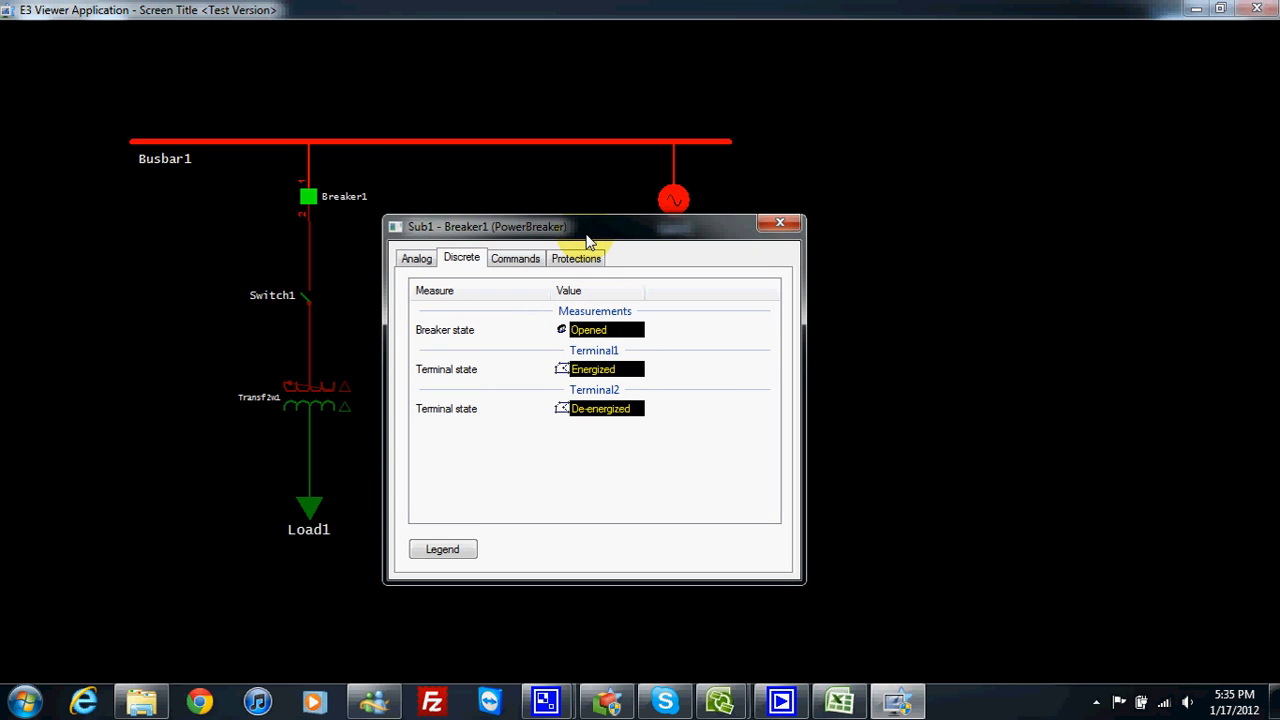
pyautogui.click(781, 226)
pyautogui.click(1258, 8)
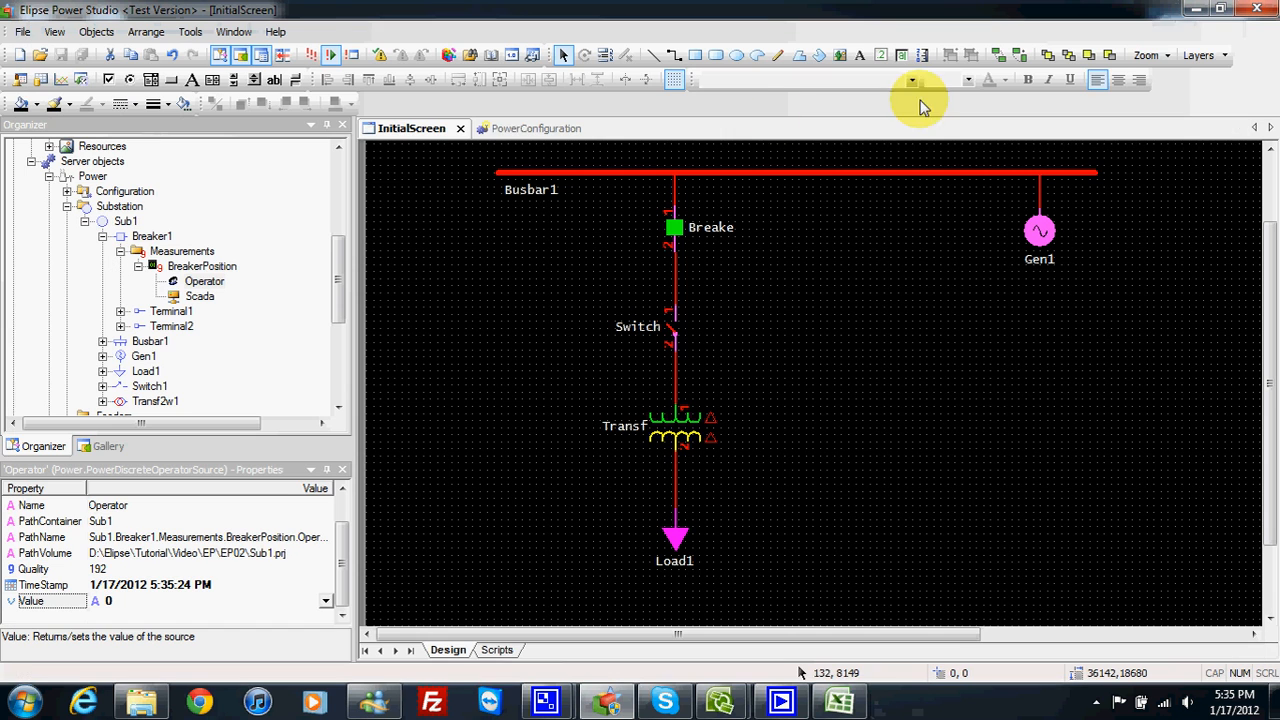
# Step: Open PowerConfiguration's discrete measurement definitions and select *BreakerPosition to review its default conversion
pyautogui.moveTo(338, 283); pyautogui.dragTo(338, 275)
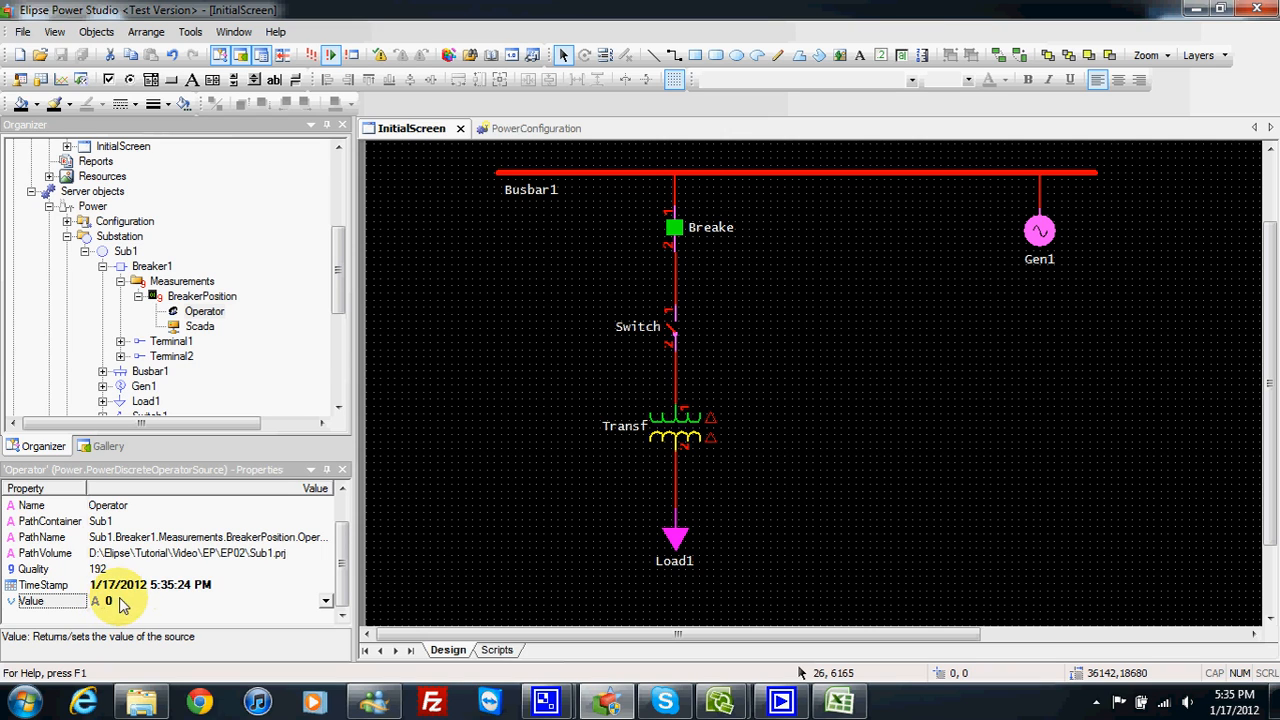
pyautogui.moveTo(338, 290); pyautogui.dragTo(338, 325)
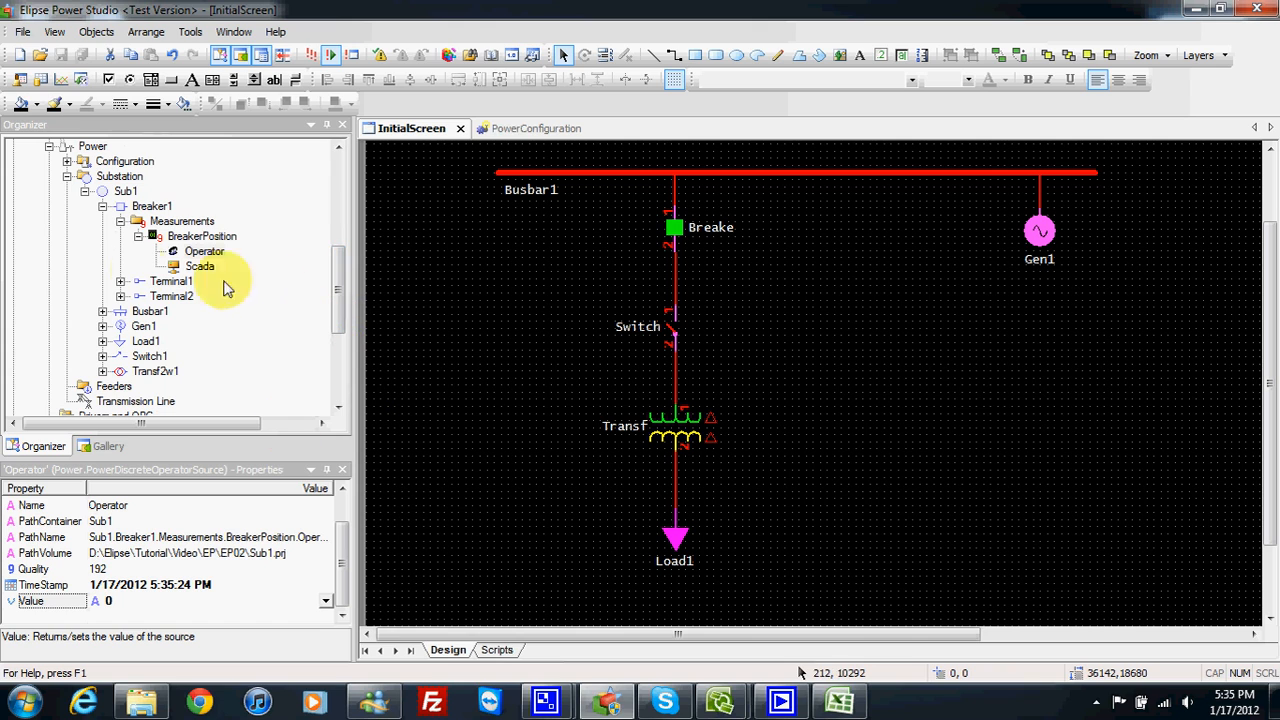
pyautogui.moveTo(337, 271)
pyautogui.mouseDown()
pyautogui.moveTo(336, 255)
pyautogui.moveTo(323, 294)
pyautogui.moveTo(330, 250)
pyautogui.mouseUp()
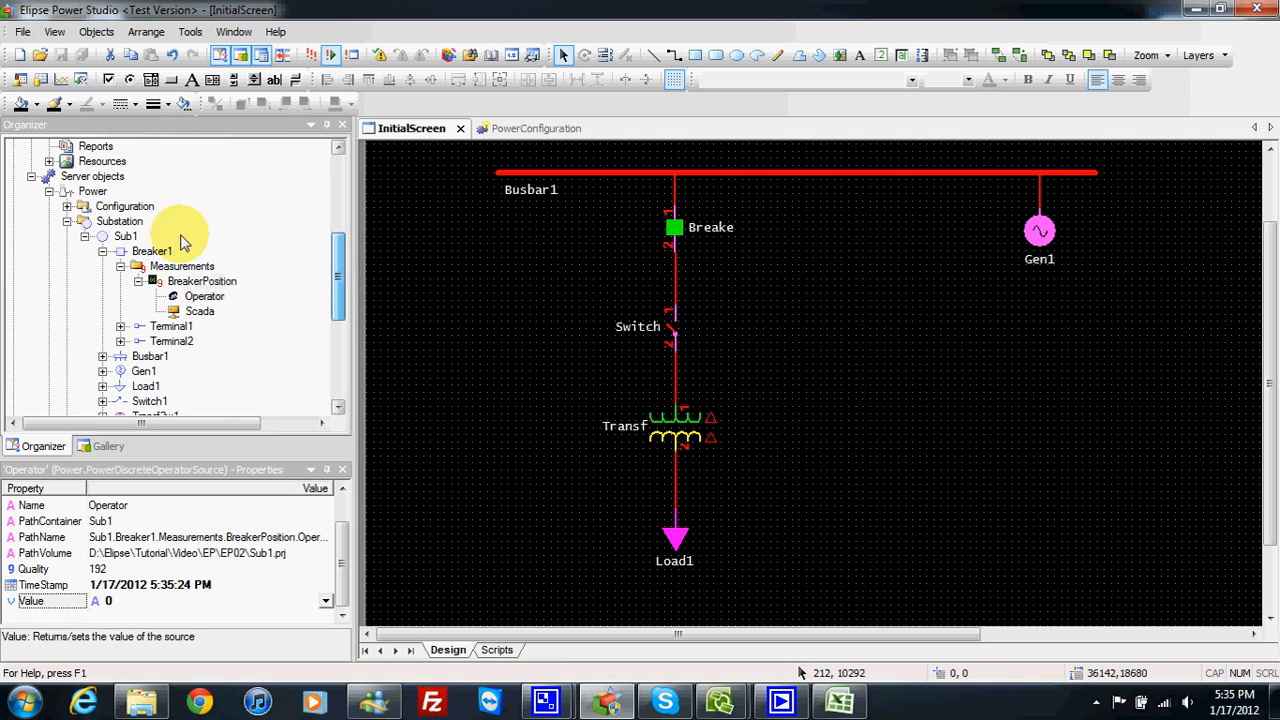
pyautogui.click(67, 206)
pyautogui.doubleClick(127, 225)
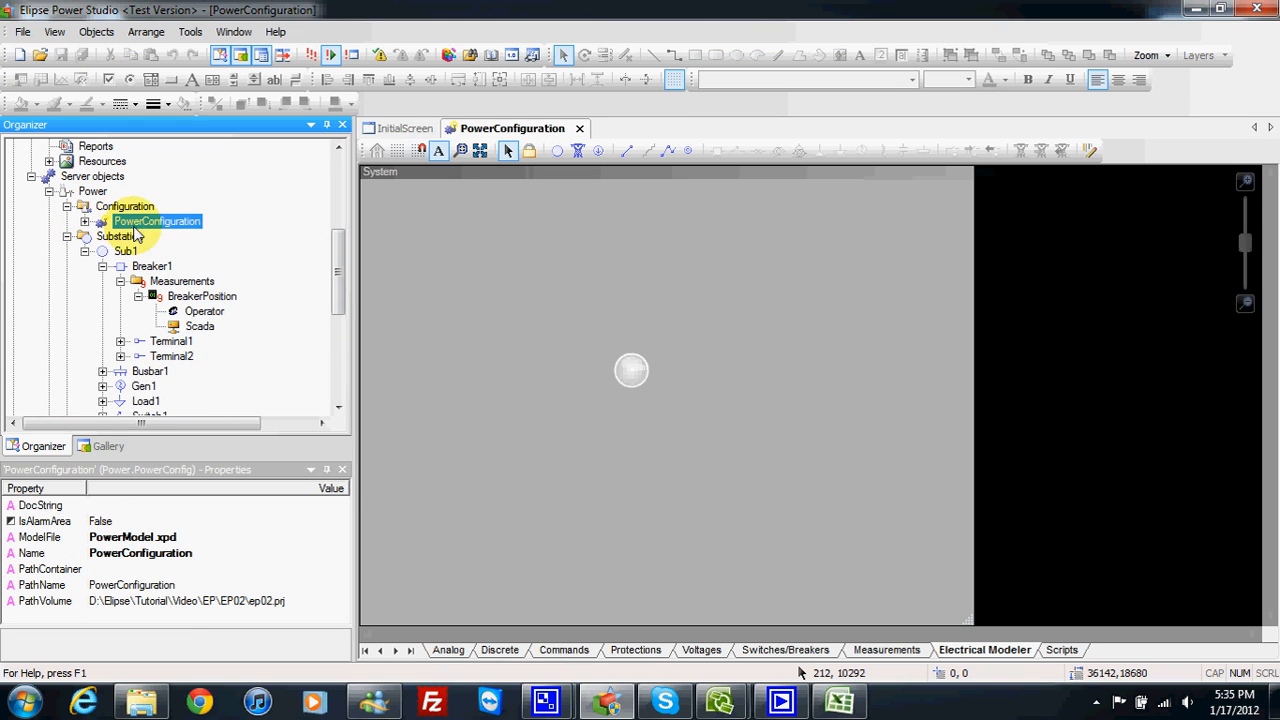
pyautogui.click(494, 649)
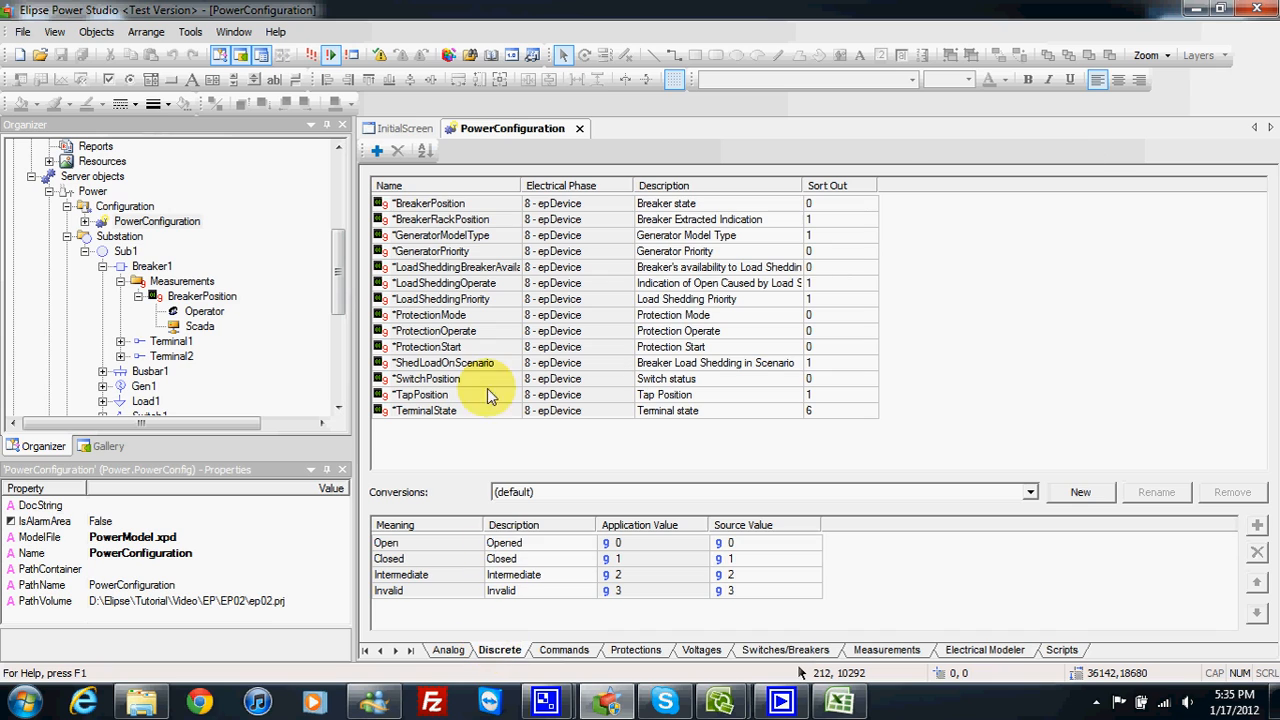
pyautogui.click(425, 206)
pyautogui.click(425, 207)
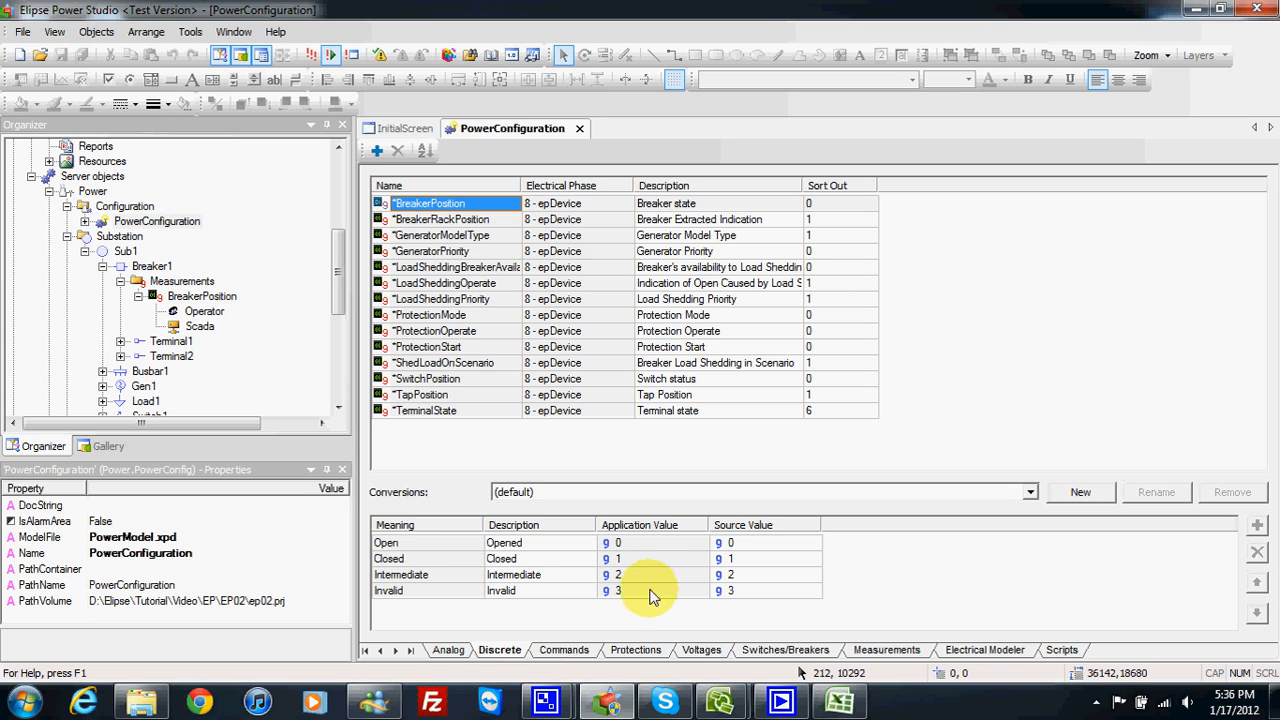
# Step: Create a new conversion named Relay1 for the *BreakerPosition discrete measurement
pyautogui.click(1058, 496)
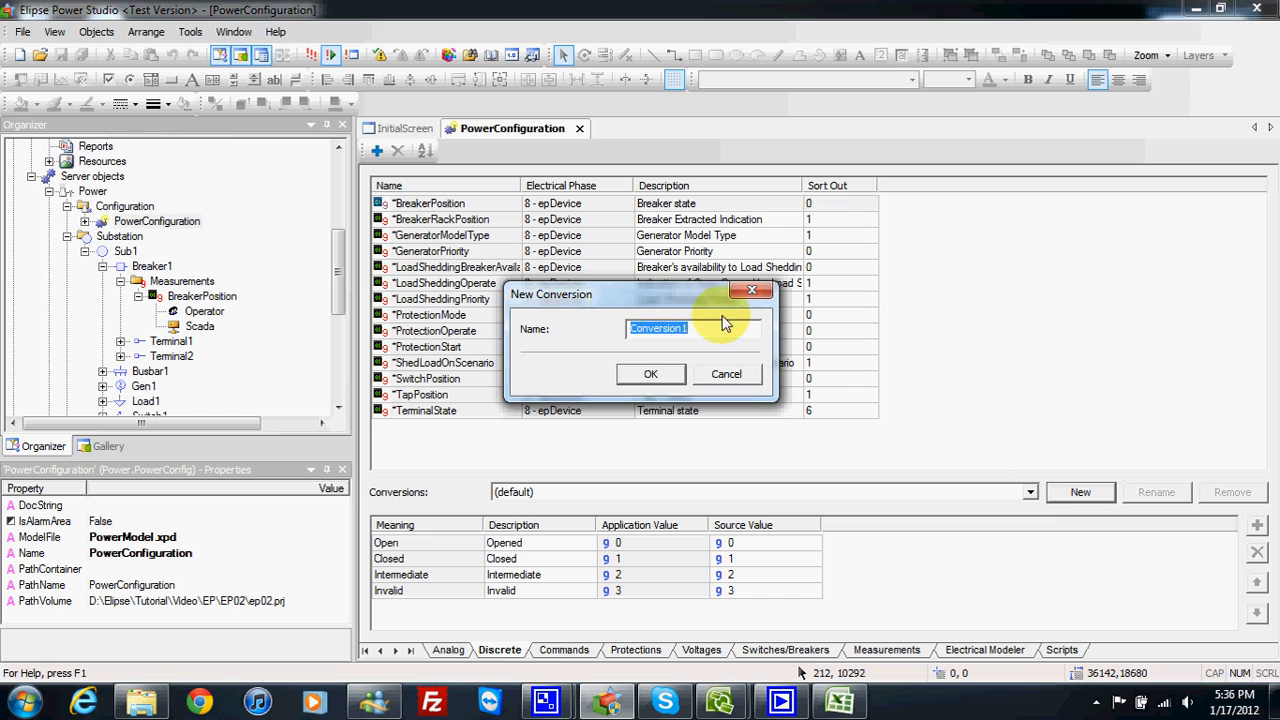
pyautogui.moveTo(687, 302); pyautogui.dragTo(779, 360)
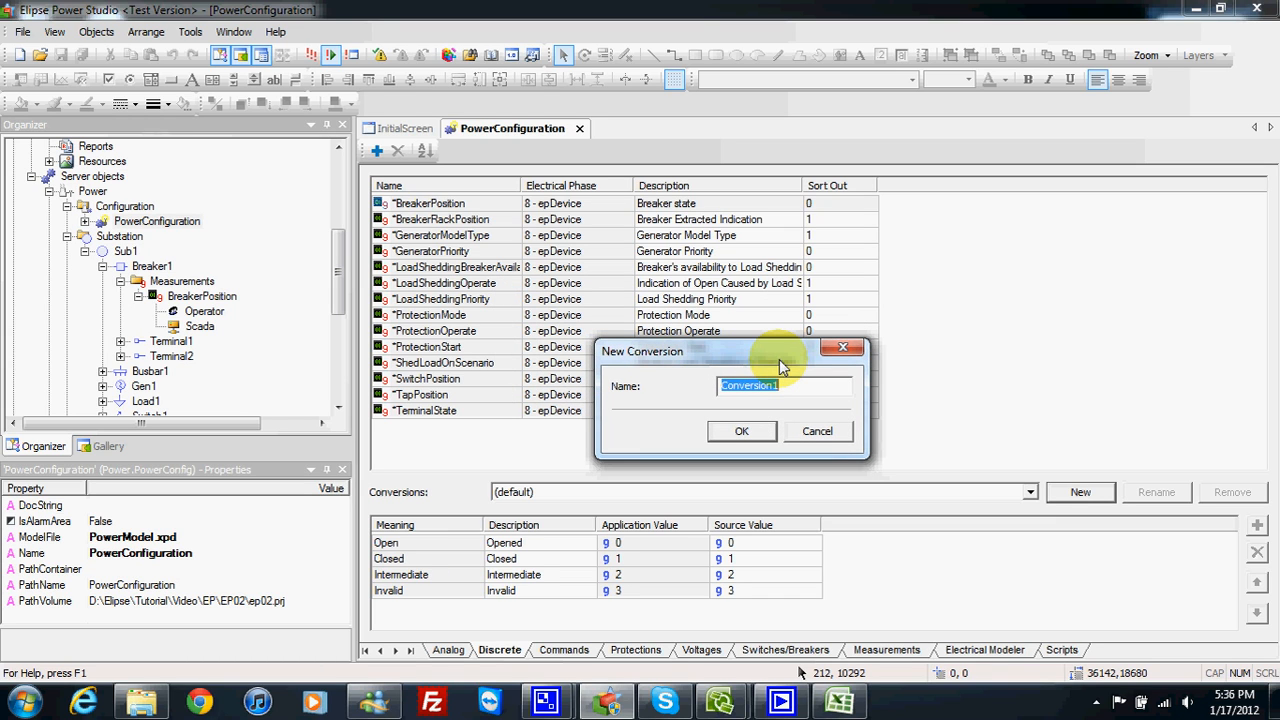
pyautogui.write('Relay1')
pyautogui.click(744, 430)
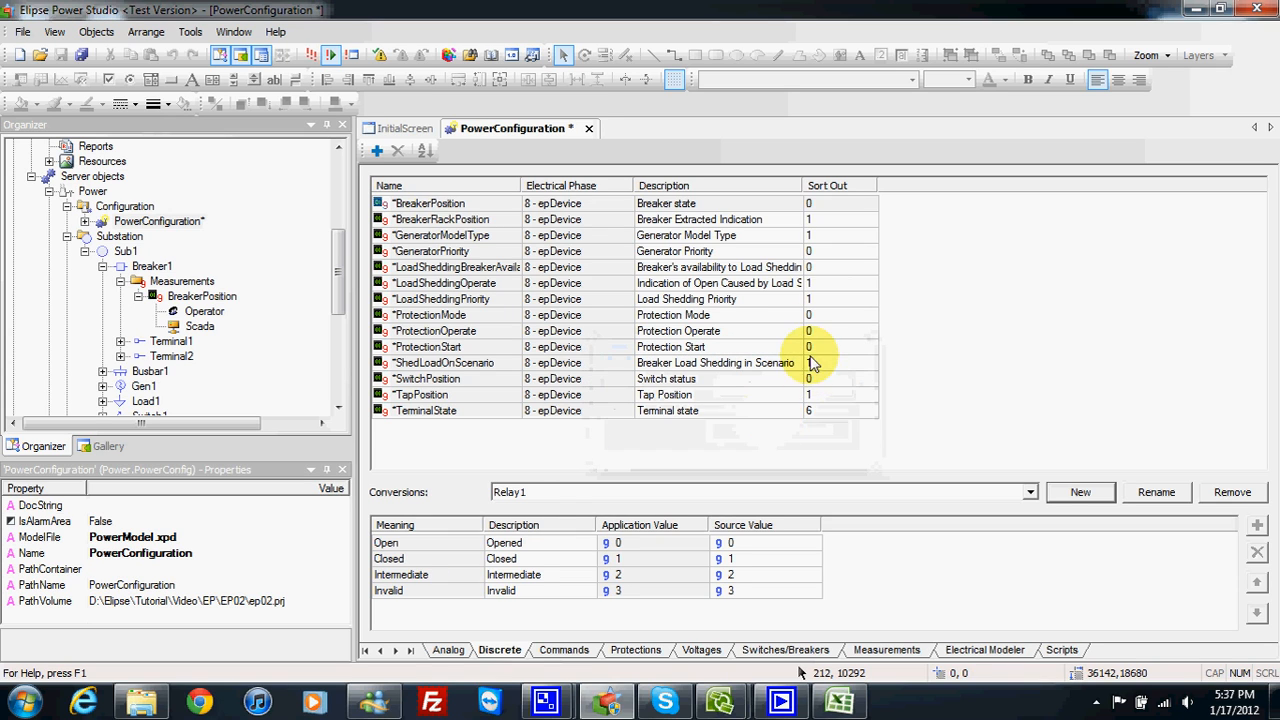
# Step: Set the Relay1 conversion's source values to 1 for Open, 2 for Closed and 0 for Intermediate, leaving Invalid at 3
pyautogui.click(755, 545)
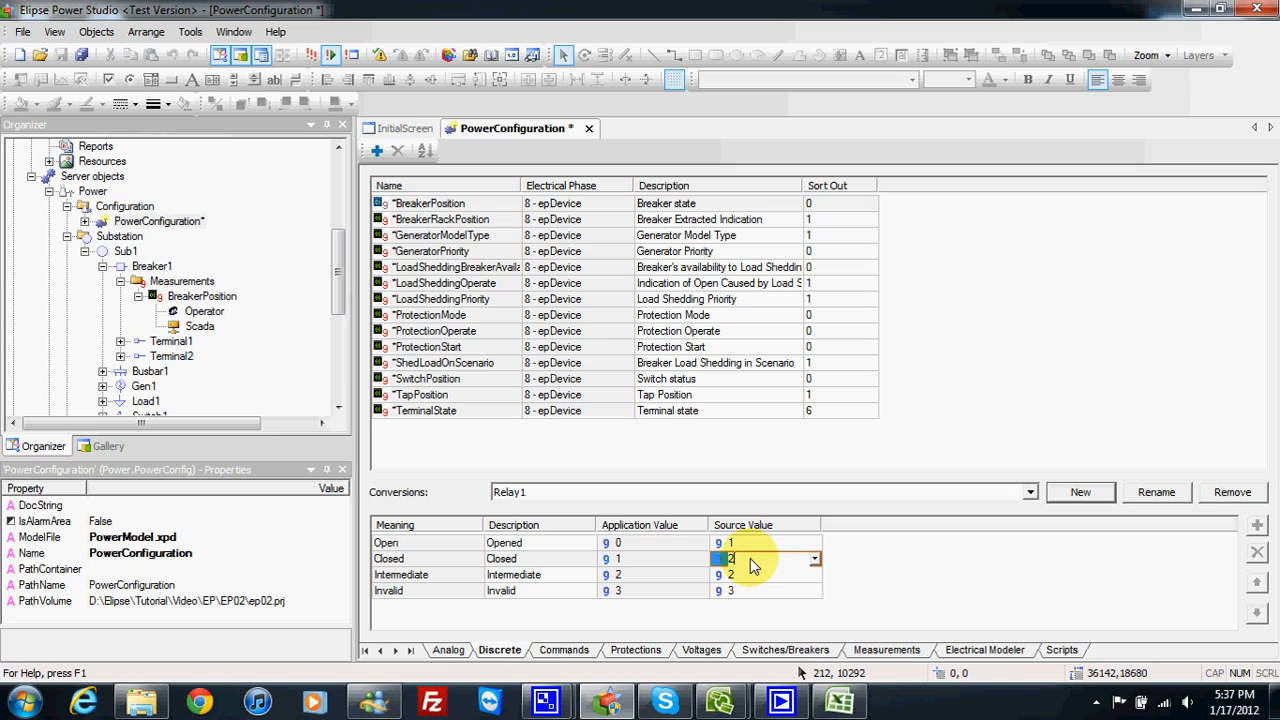
pyautogui.click(748, 577)
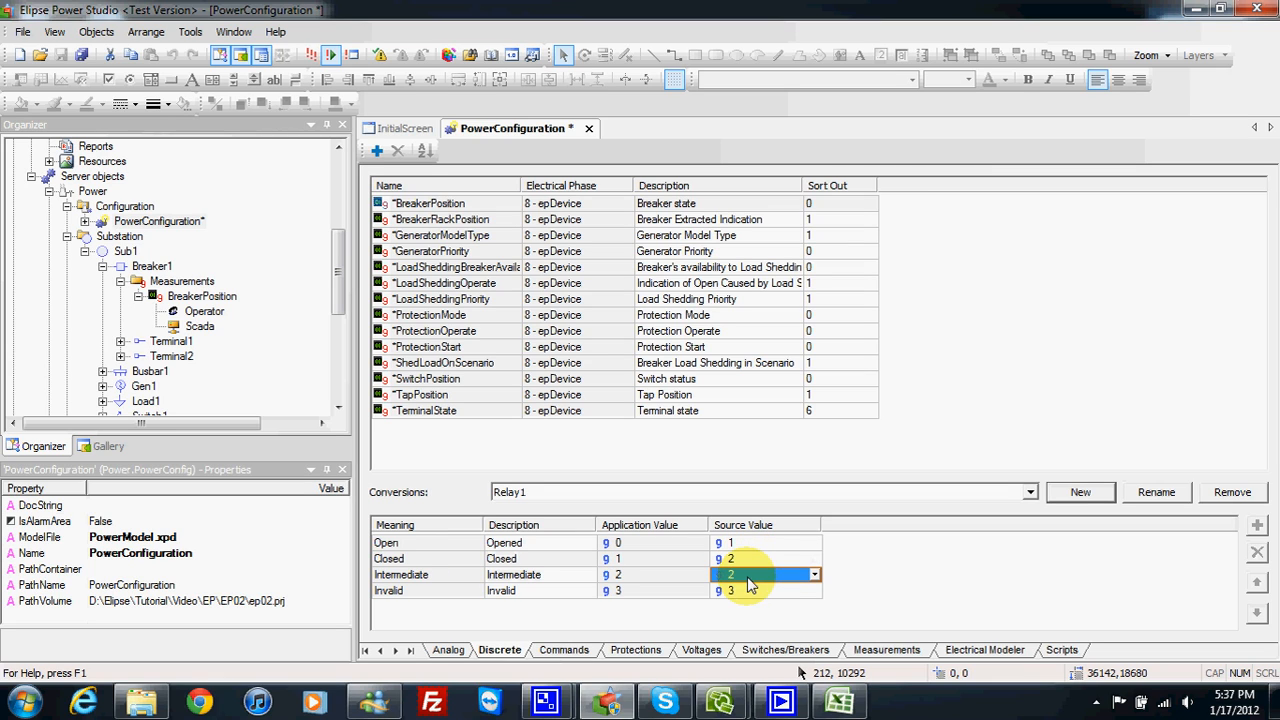
pyautogui.click(750, 592)
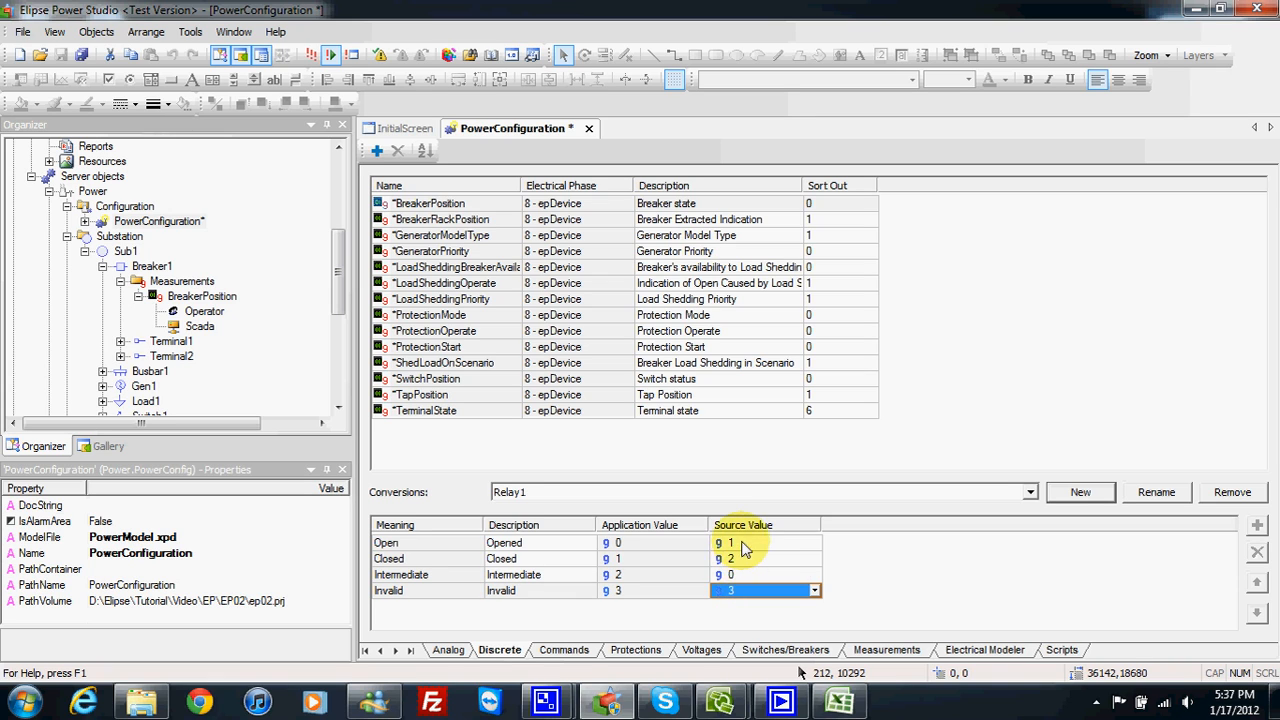
pyautogui.click(743, 543)
pyautogui.click(745, 560)
pyautogui.click(744, 577)
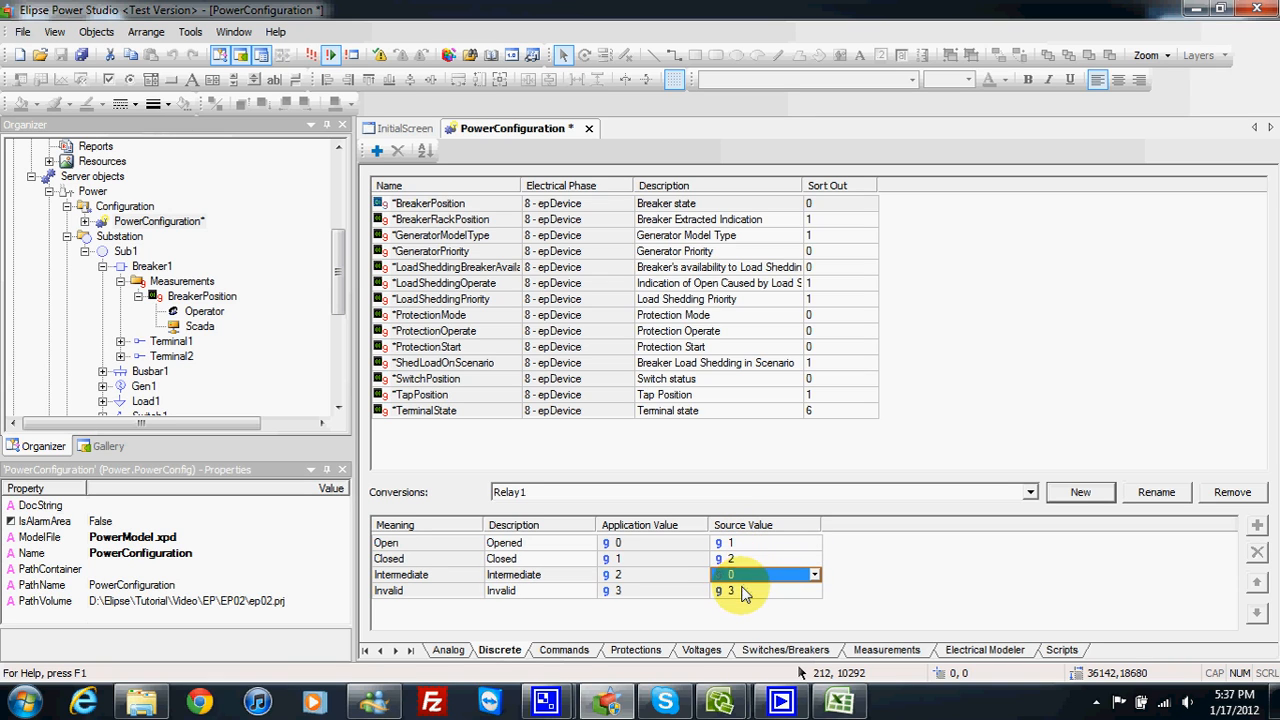
# Step: Review the source value of each meaning in the Relay1 conversion and save the project
pyautogui.click(745, 592)
pyautogui.click(743, 543)
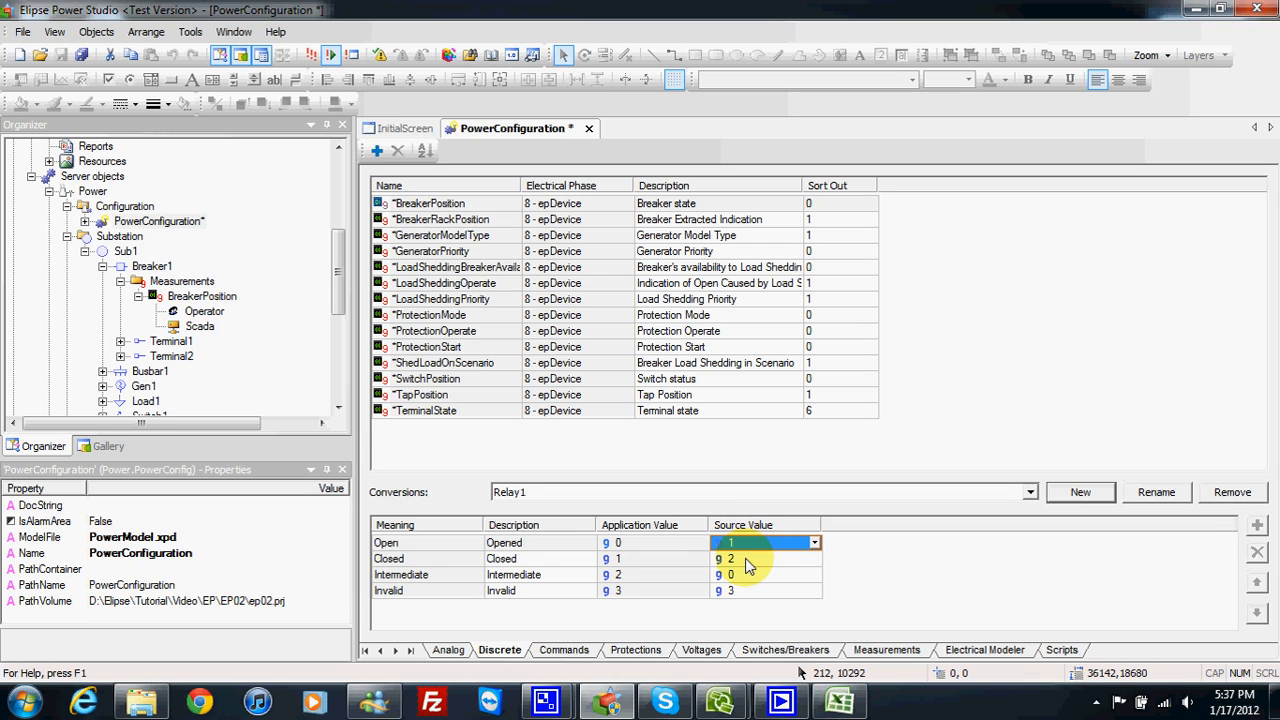
pyautogui.click(746, 560)
pyautogui.click(745, 576)
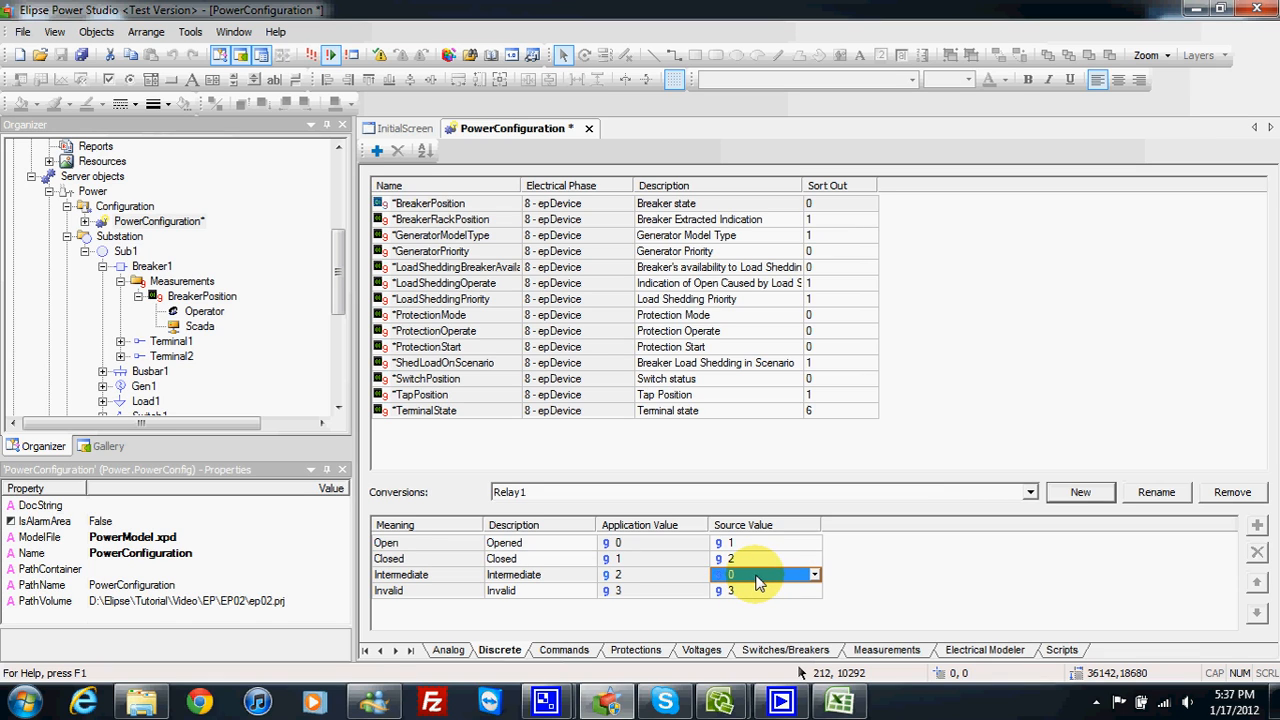
pyautogui.click(753, 591)
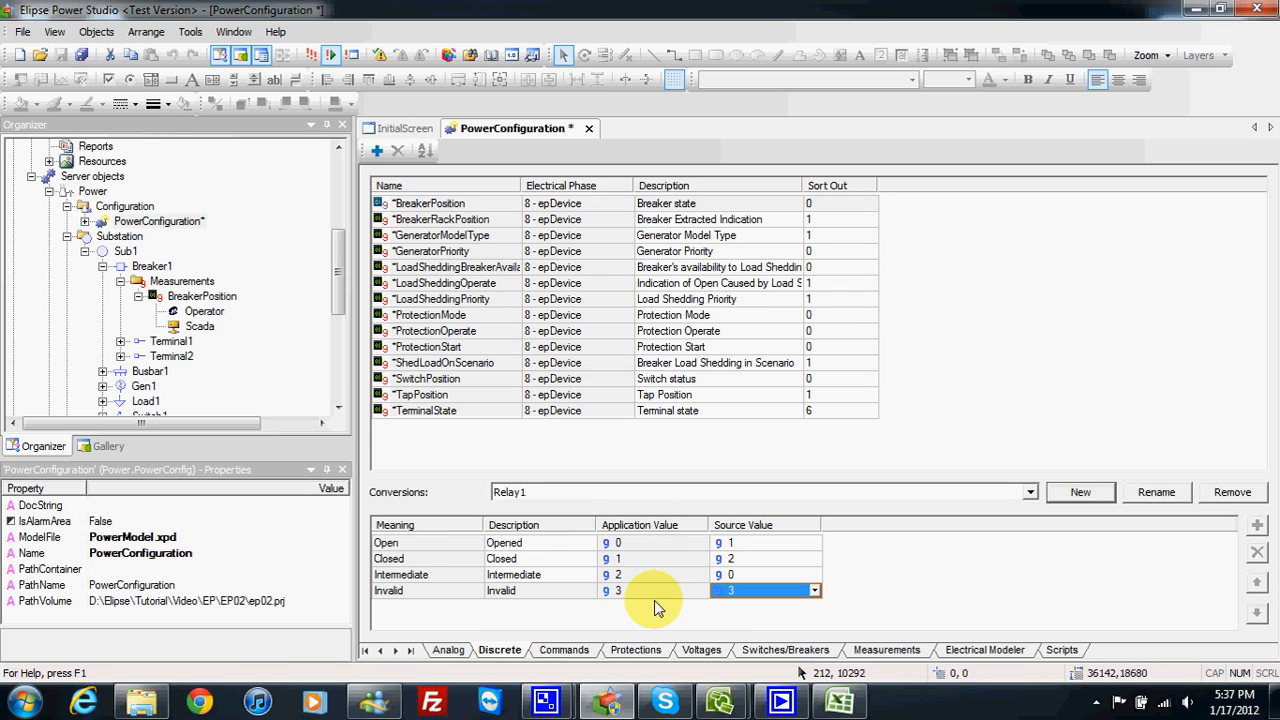
pyautogui.click(83, 60)
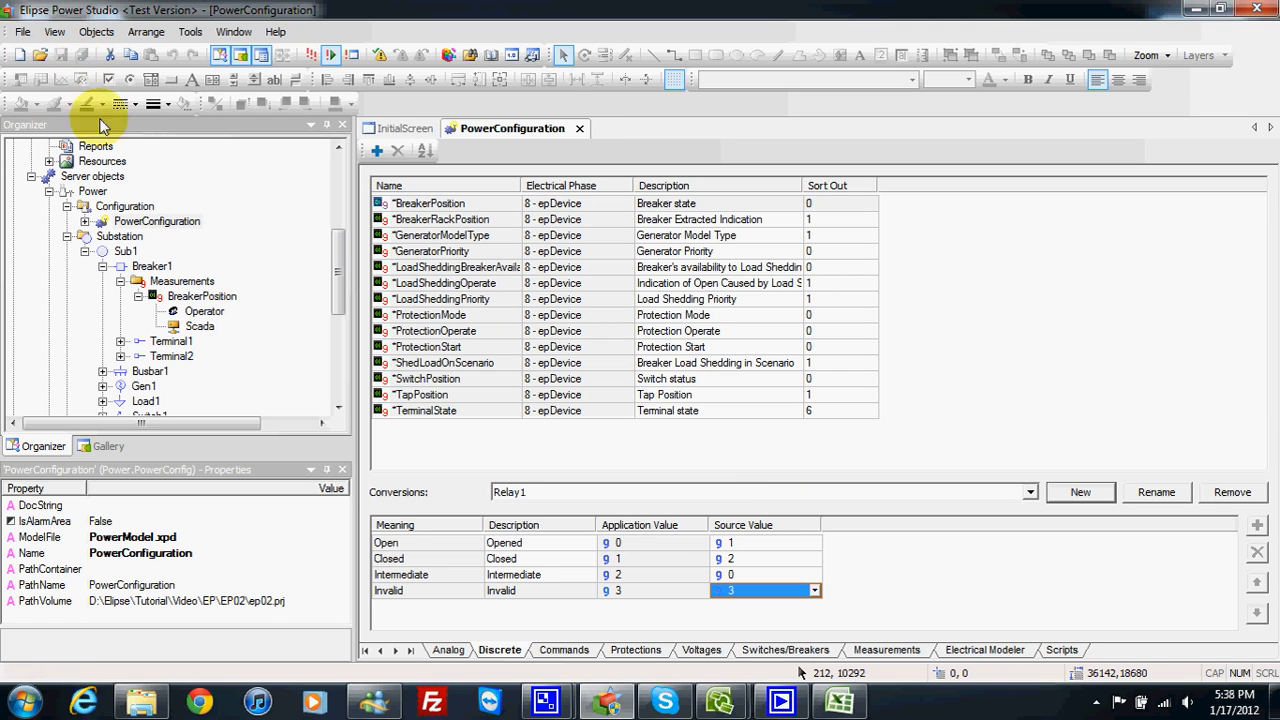
# Step: Set the Conversion of BreakerPosition's Scada source under Breaker1 to Relay1 and save the project
pyautogui.click(202, 296)
pyautogui.click(204, 311)
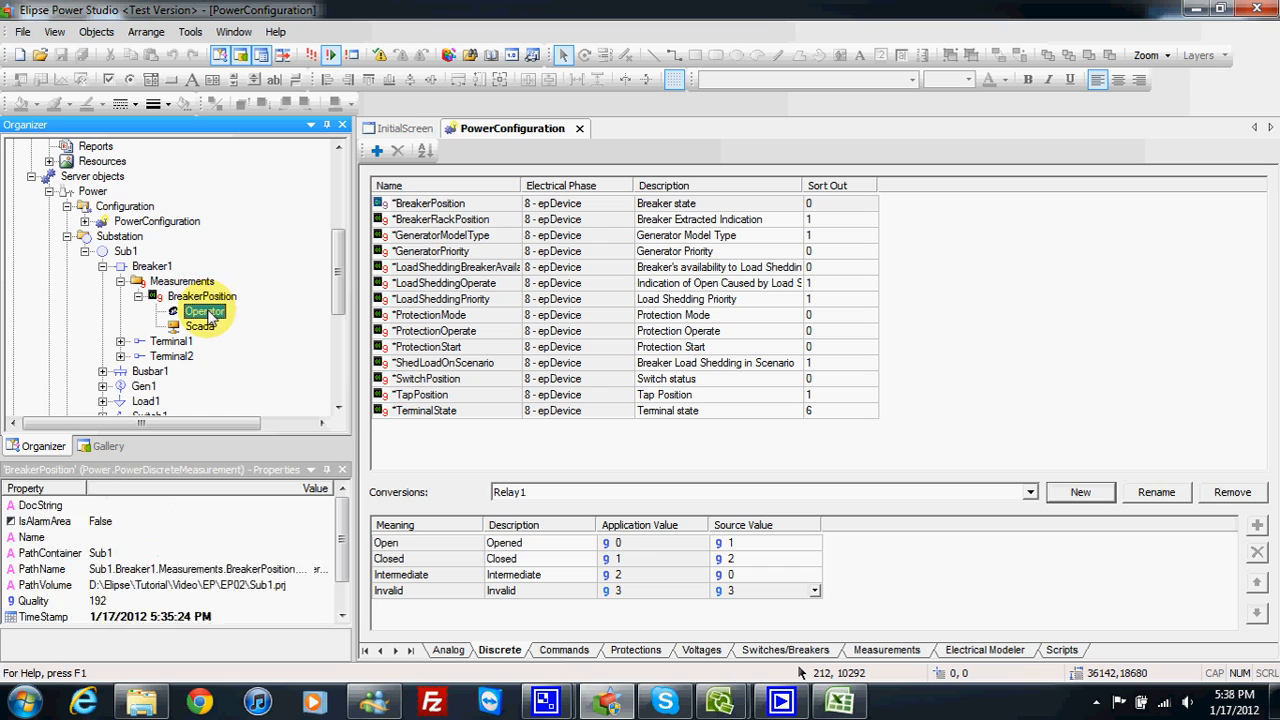
pyautogui.click(198, 327)
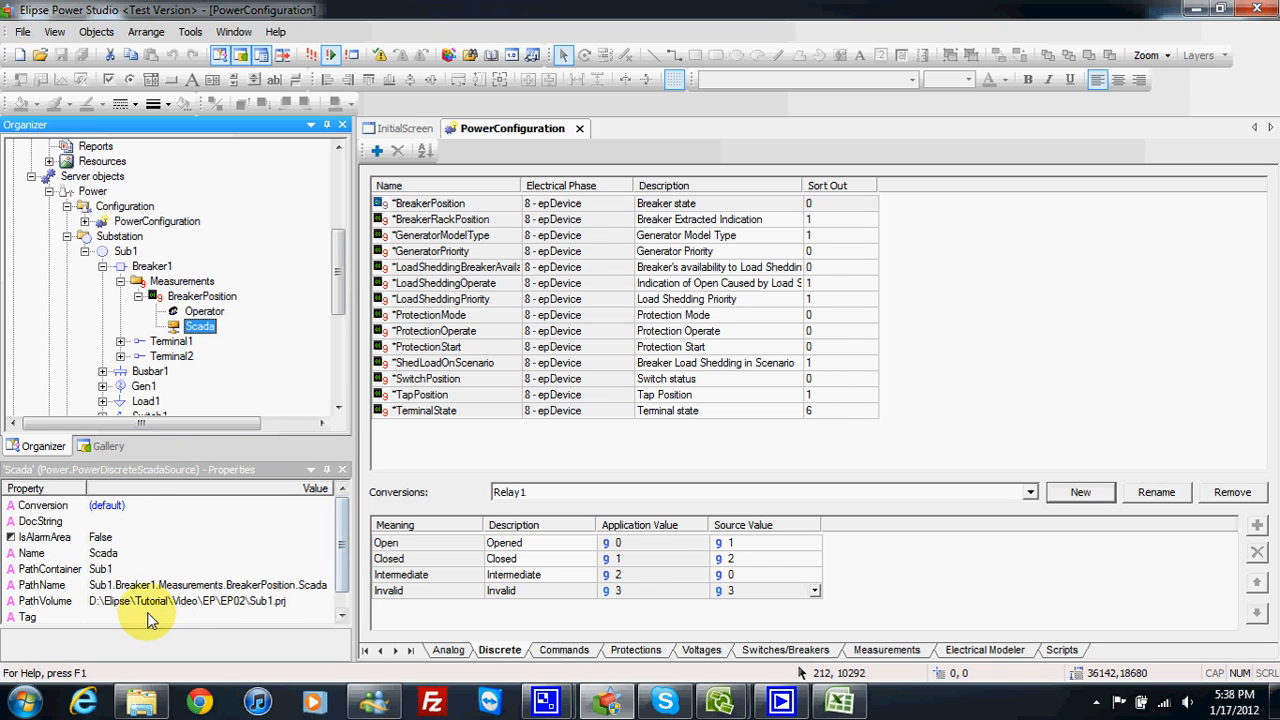
pyautogui.click(110, 505)
pyautogui.click(325, 506)
pyautogui.click(318, 533)
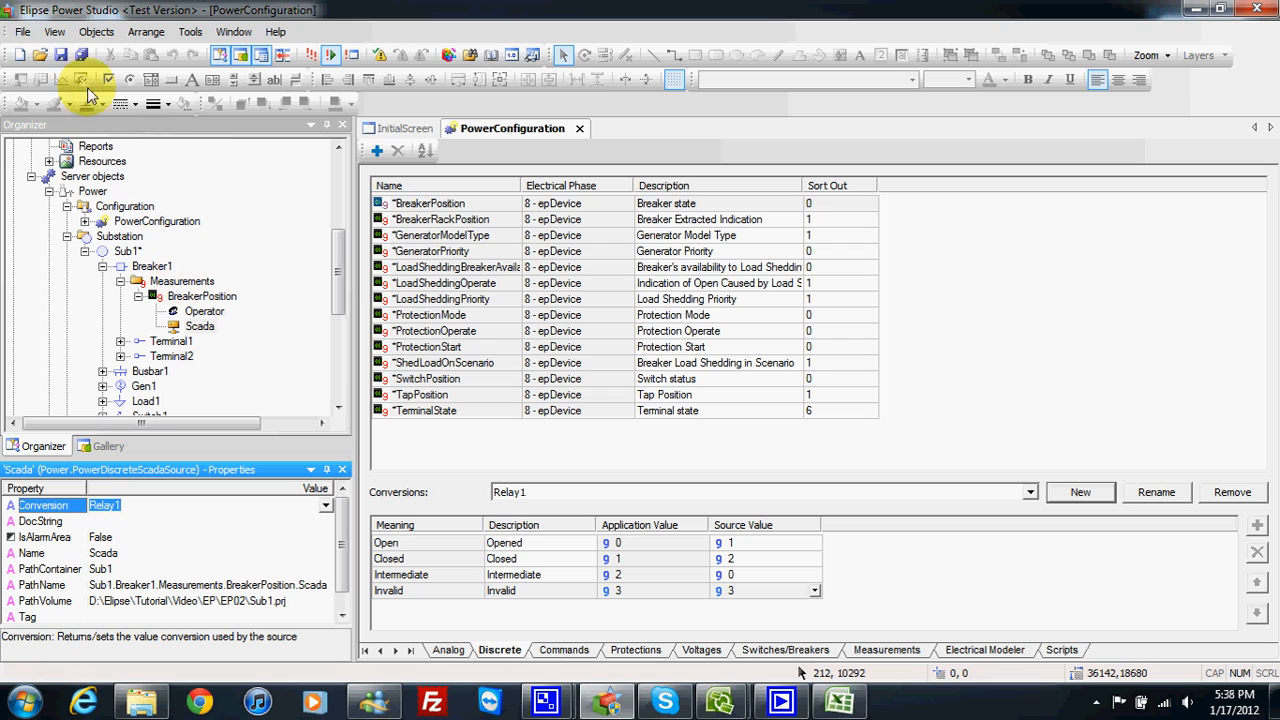
pyautogui.click(80, 55)
# Step: Insert an analog measurement into Breaker1's Measurements, save the project, and rename the new measurement VoltageAB
pyautogui.moveTo(340, 284)
pyautogui.mouseDown()
pyautogui.moveTo(340, 343)
pyautogui.moveTo(342, 298)
pyautogui.mouseUp()
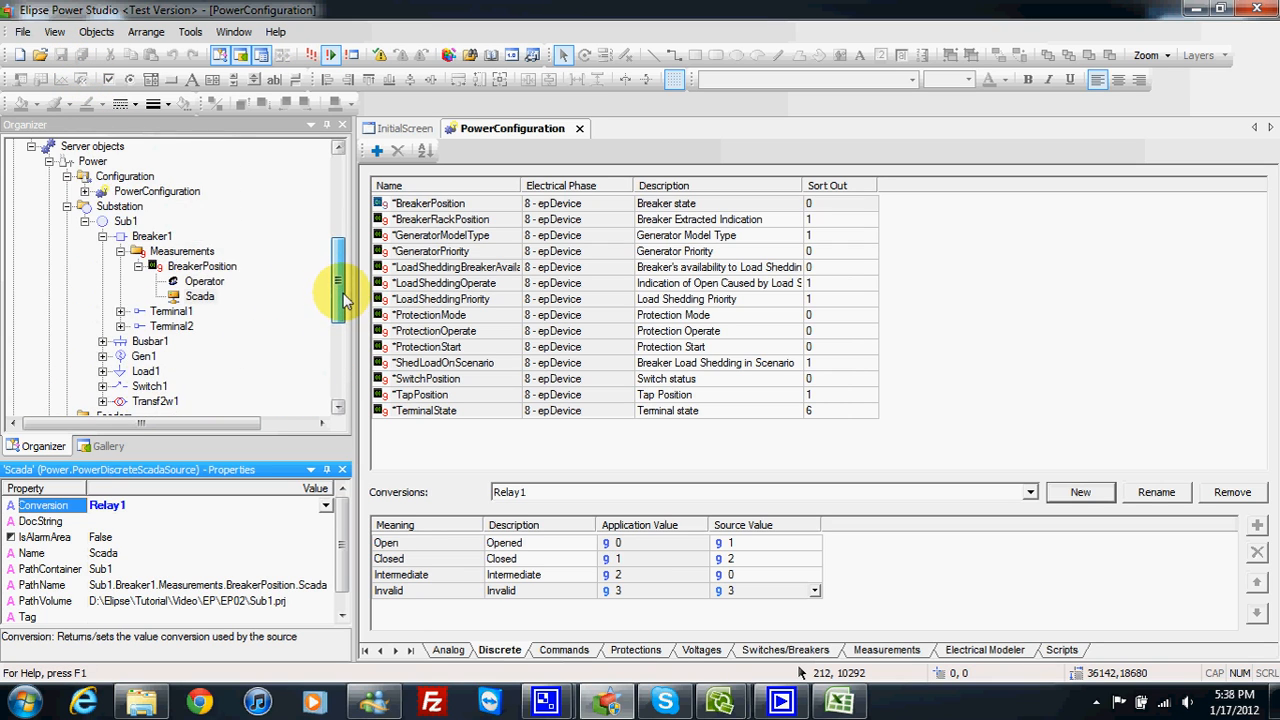
pyautogui.click(215, 268)
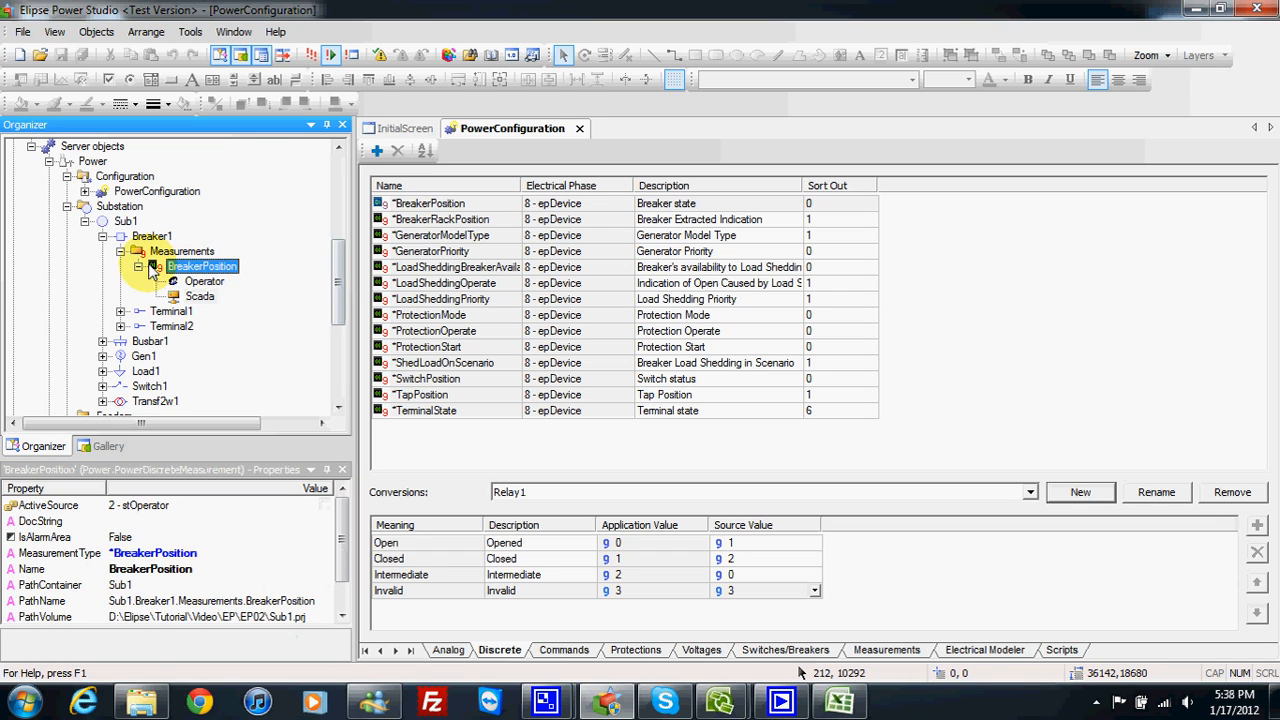
pyautogui.doubleClick(215, 270)
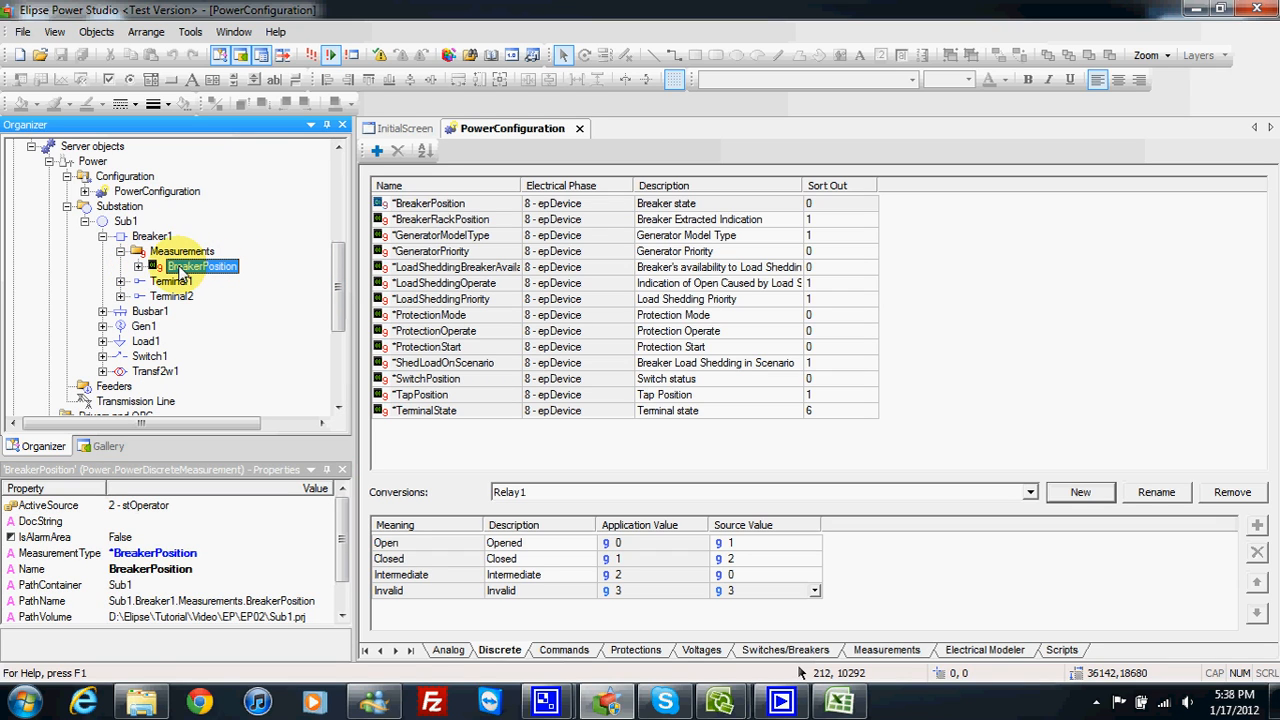
pyautogui.click(180, 252)
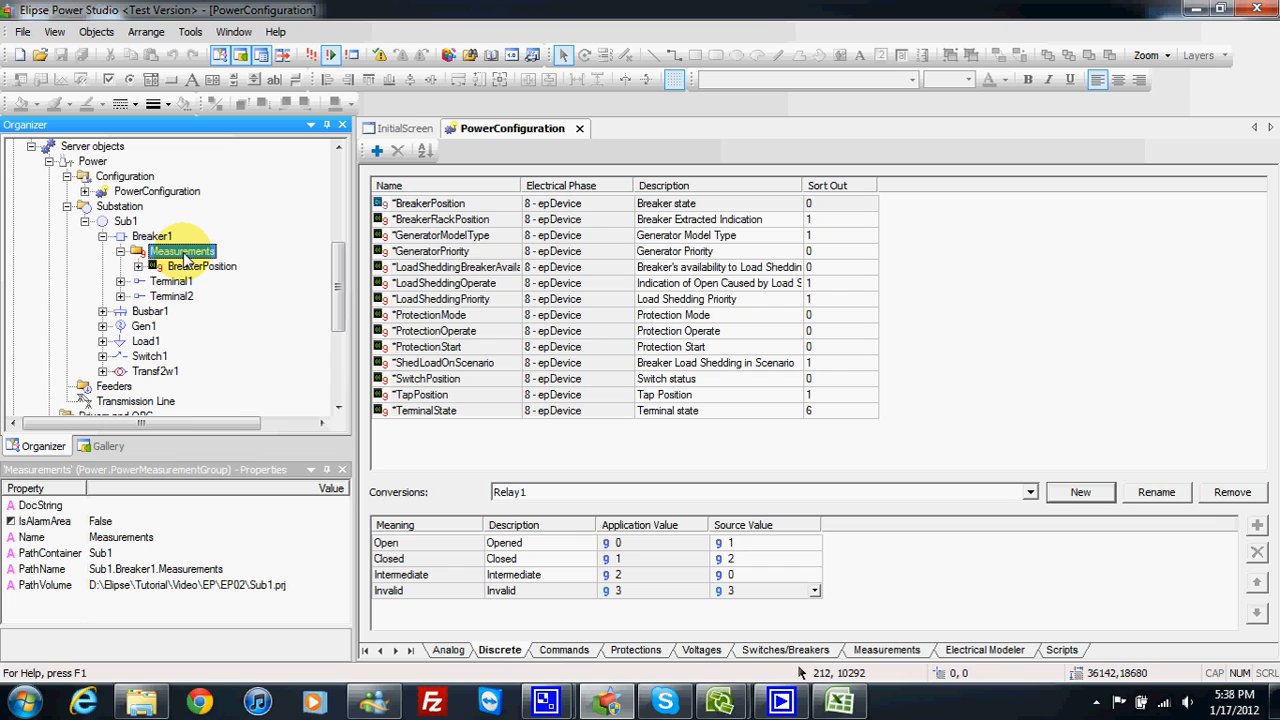
pyautogui.rightClick(184, 253)
pyautogui.moveTo(227, 270)
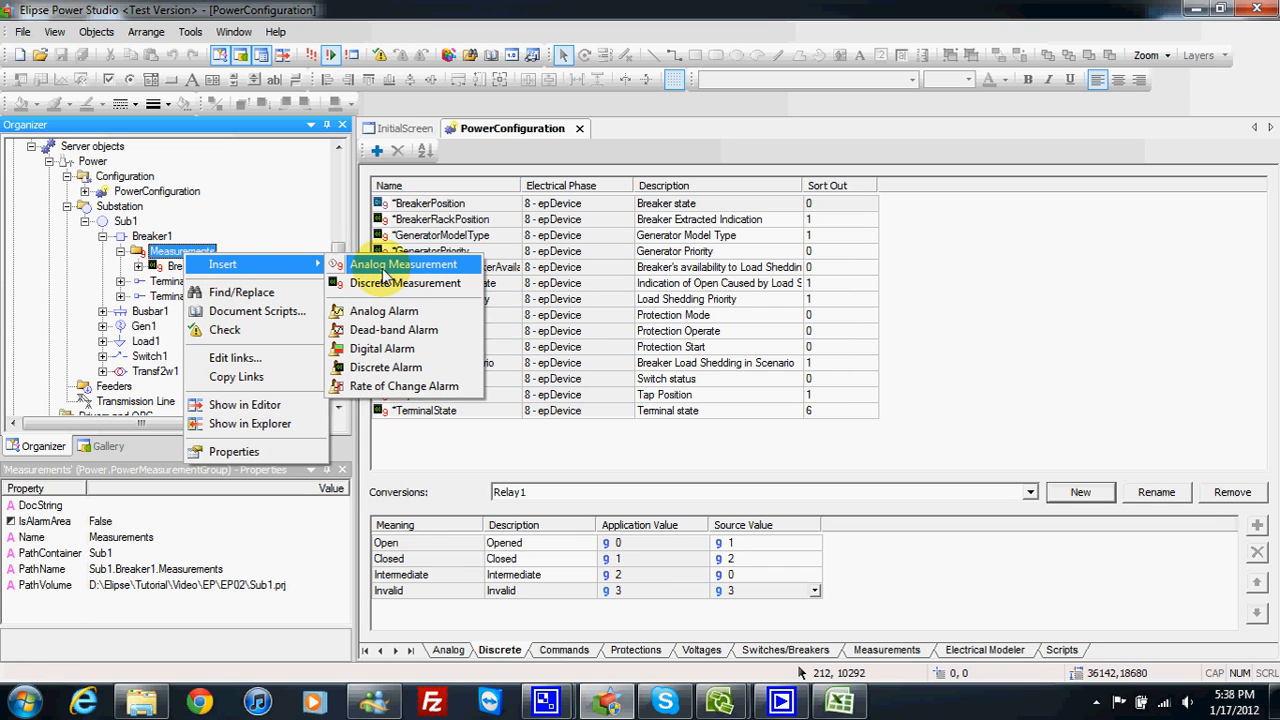
pyautogui.click(382, 268)
pyautogui.click(85, 60)
pyautogui.click(214, 267)
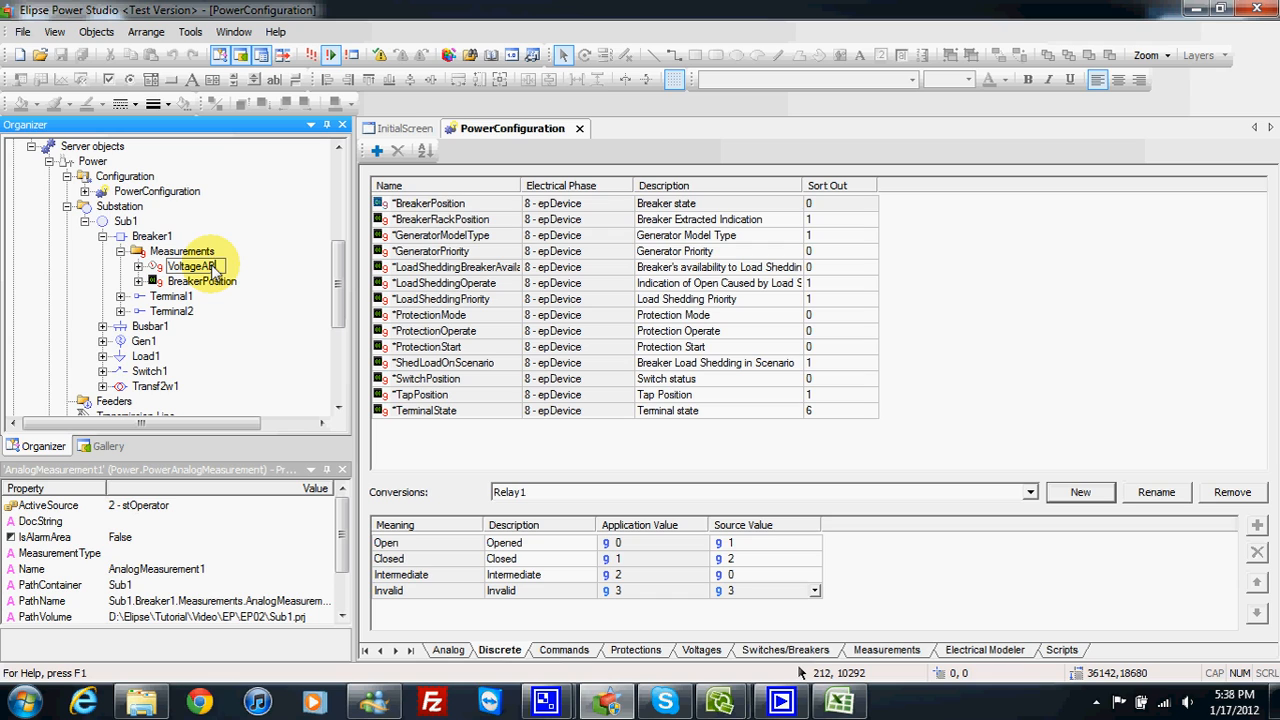
pyautogui.press('Return')
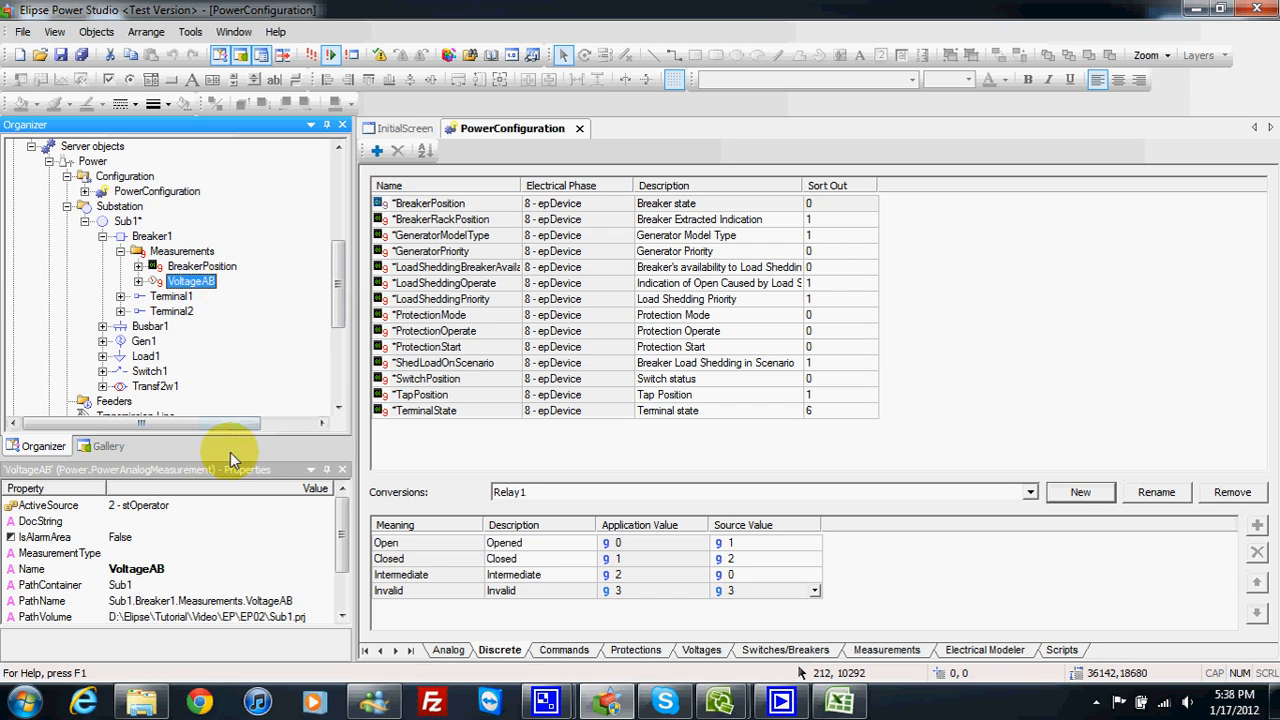
# Step: Look through the measurement types offered for VoltageAB and find *VoltageAB among PowerConfiguration's analog measurement definitions
pyautogui.moveTo(230, 460); pyautogui.dragTo(234, 392)
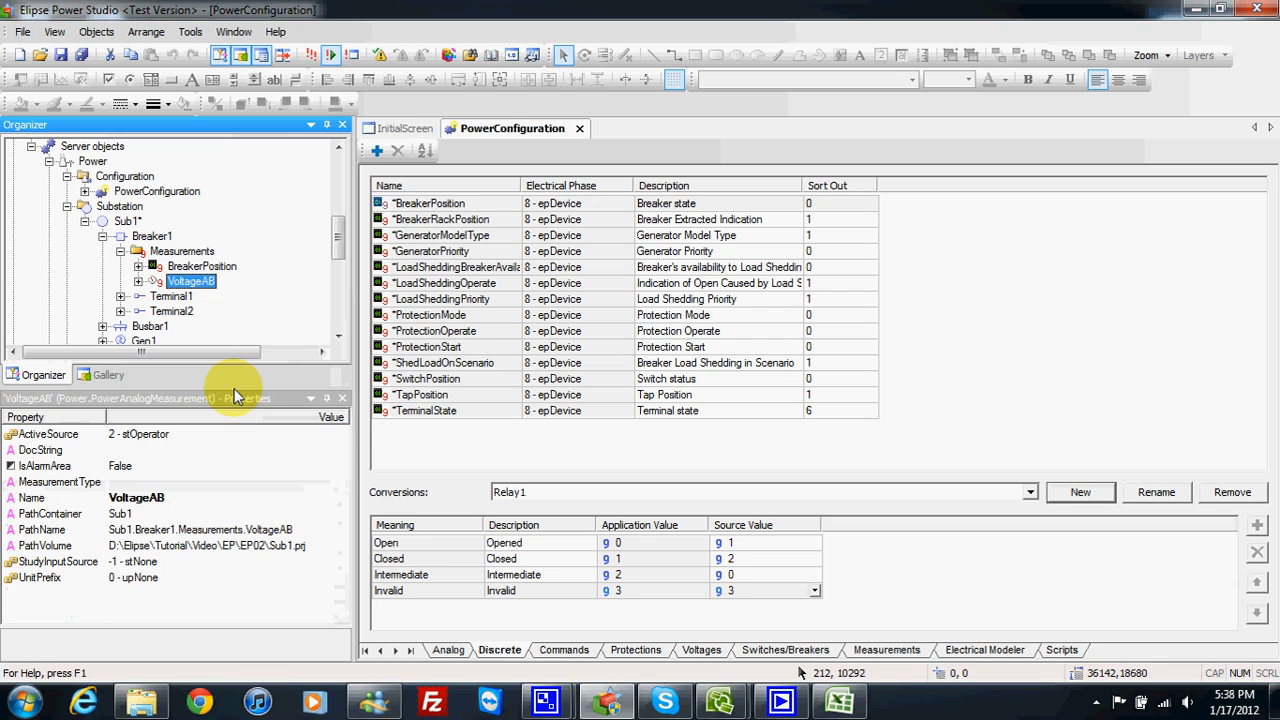
pyautogui.click(193, 283)
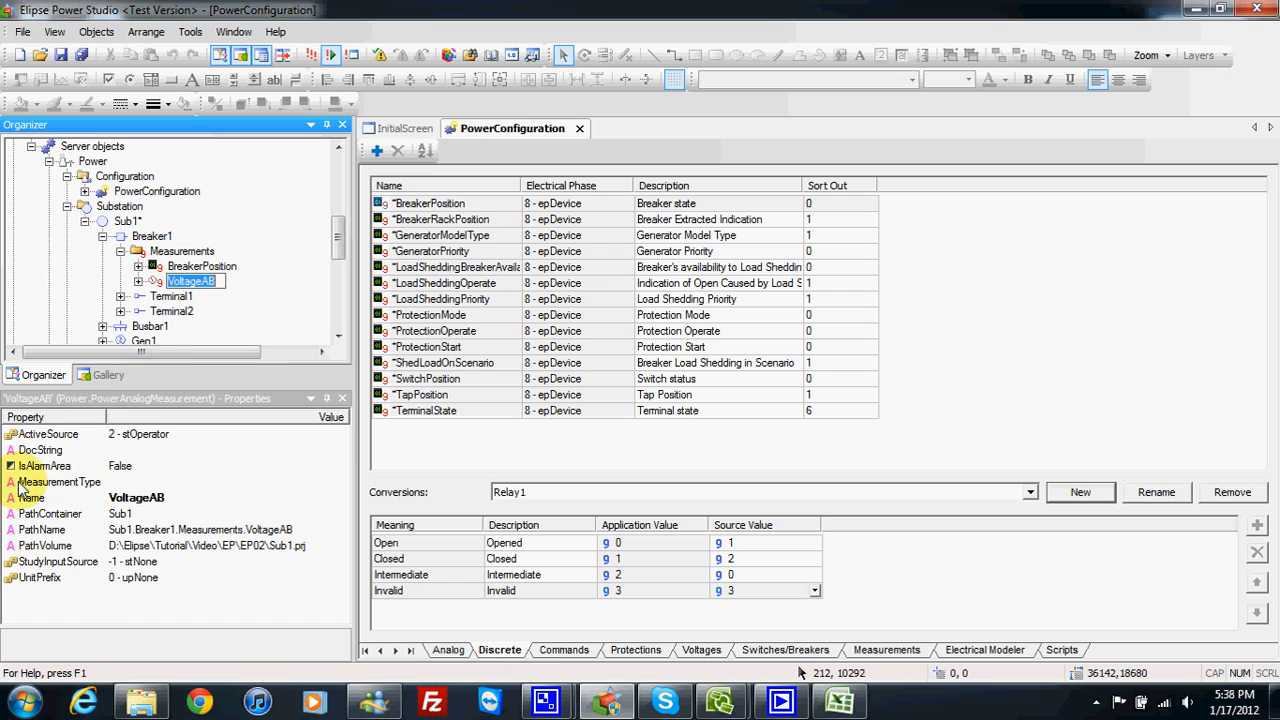
pyautogui.click(140, 483)
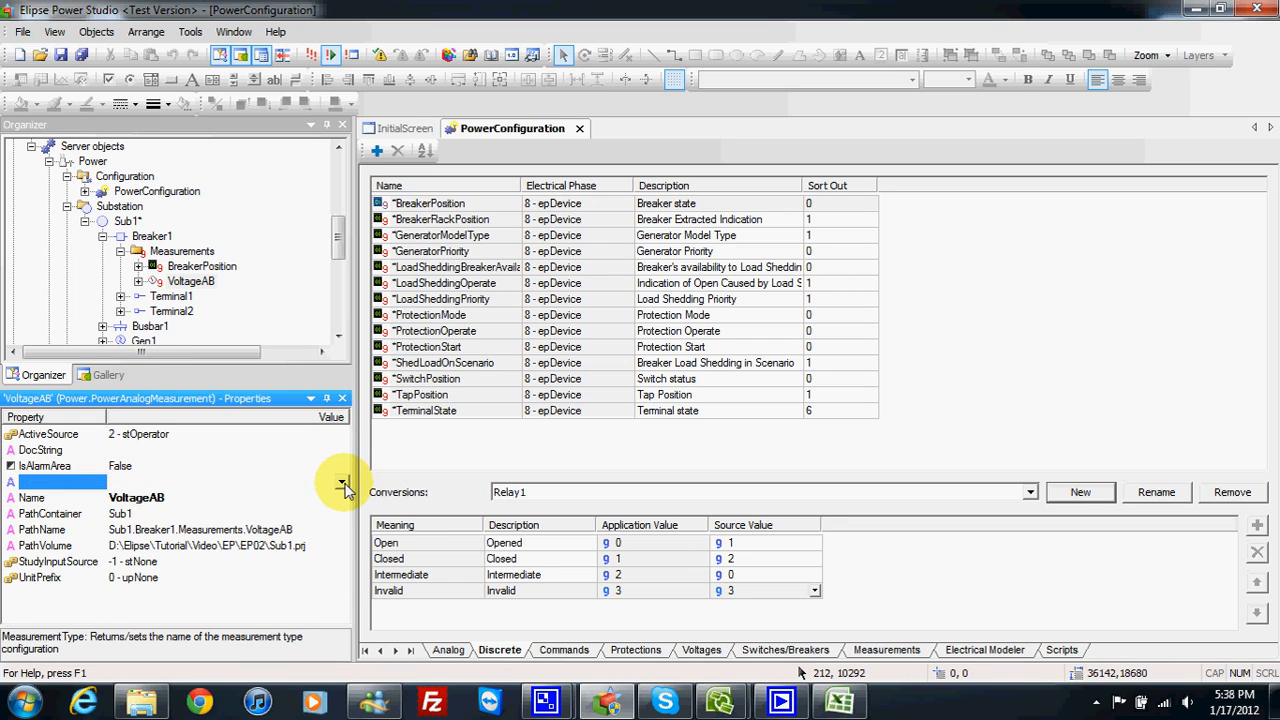
pyautogui.click(342, 485)
pyautogui.moveTo(343, 518); pyautogui.dragTo(343, 545)
pyautogui.click(448, 650)
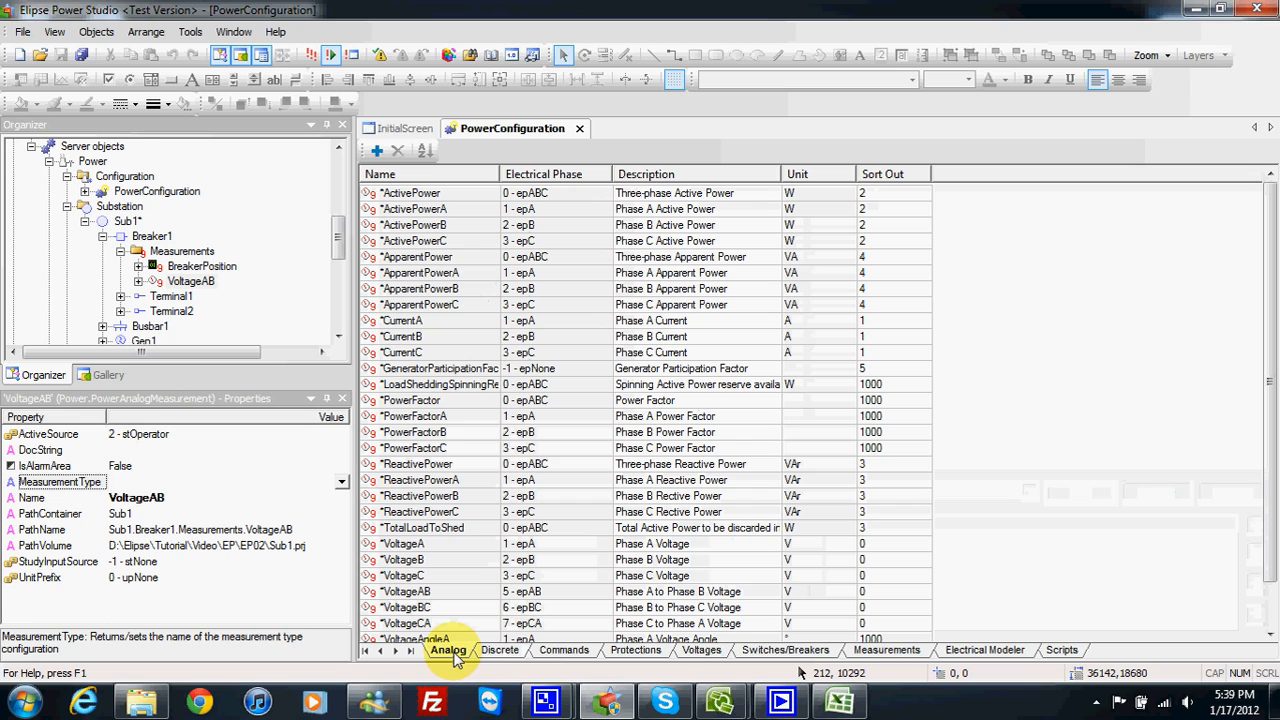
pyautogui.click(422, 591)
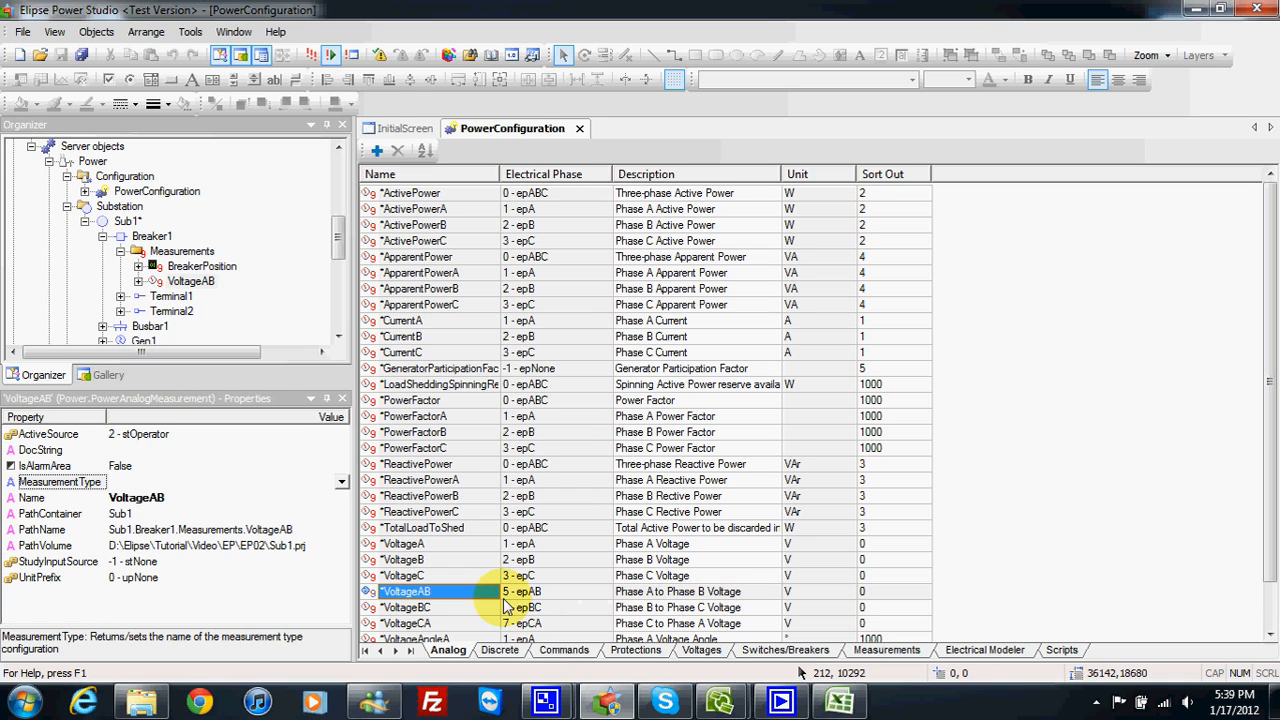
# Step: Set the MeasurementType of Breaker1's VoltageAB measurement to *VoltageAB and save the project
pyautogui.click(197, 285)
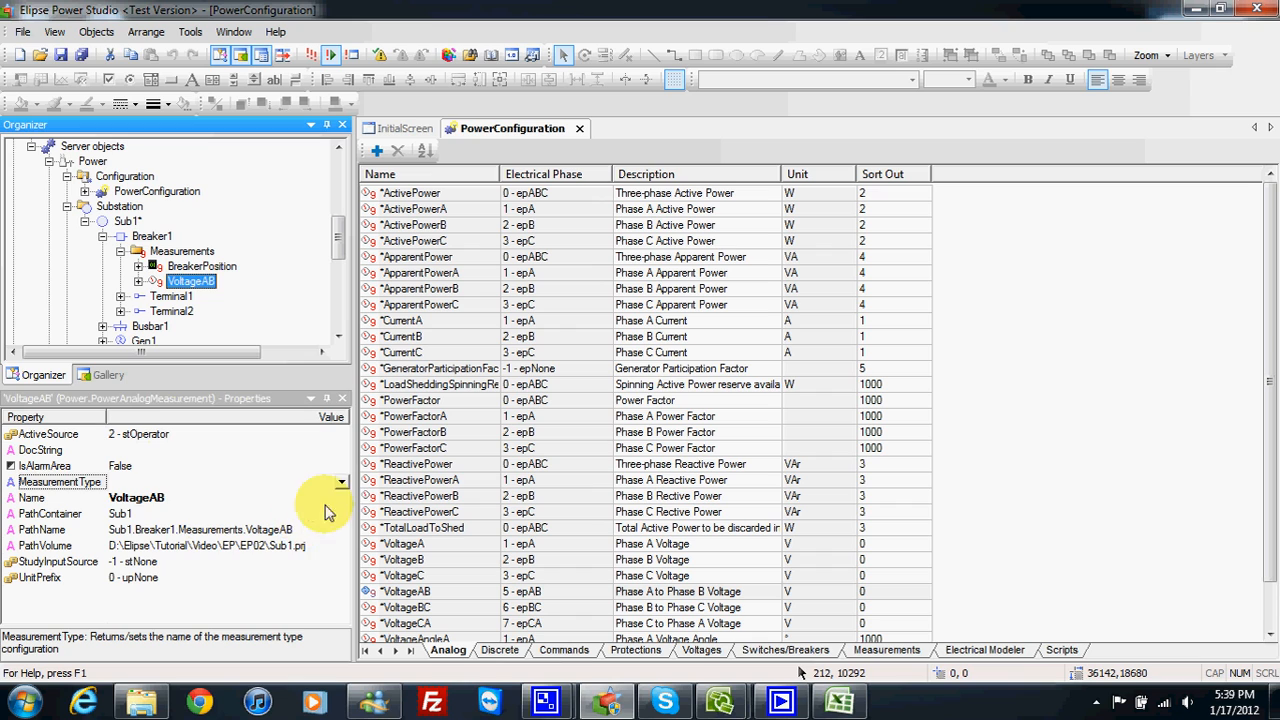
pyautogui.click(341, 481)
pyautogui.moveTo(343, 512); pyautogui.dragTo(341, 566)
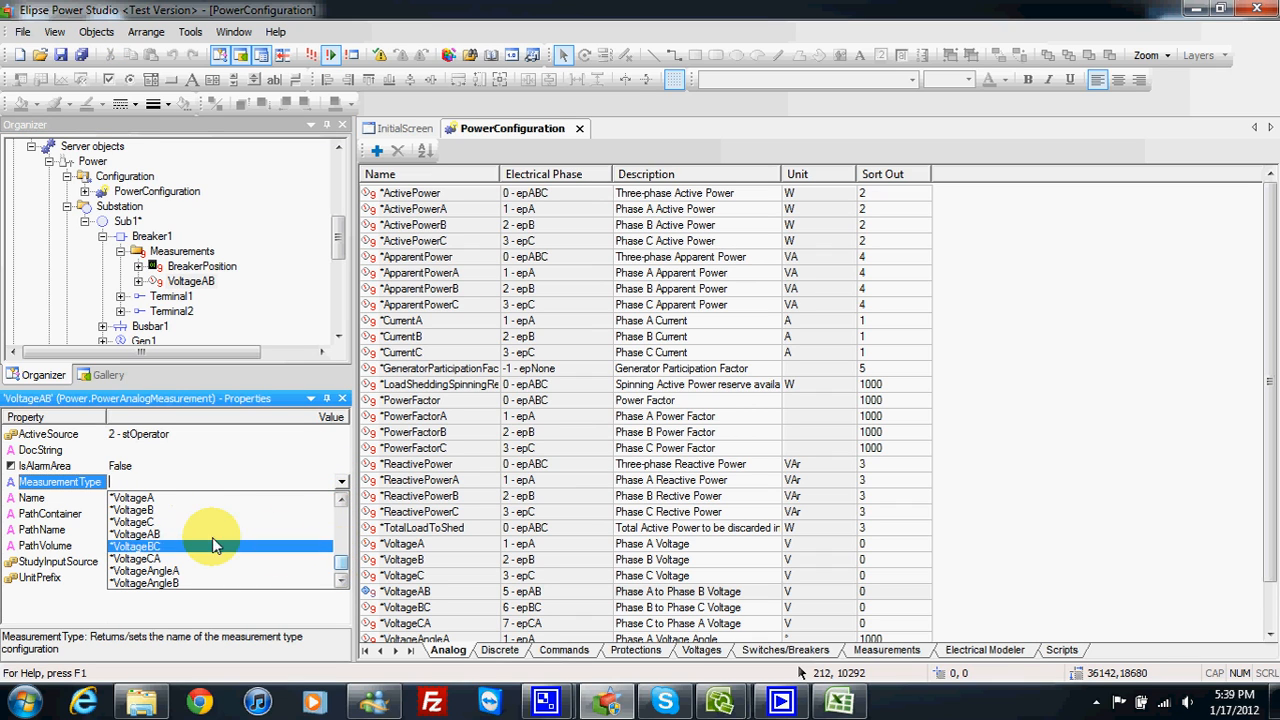
pyautogui.click(178, 524)
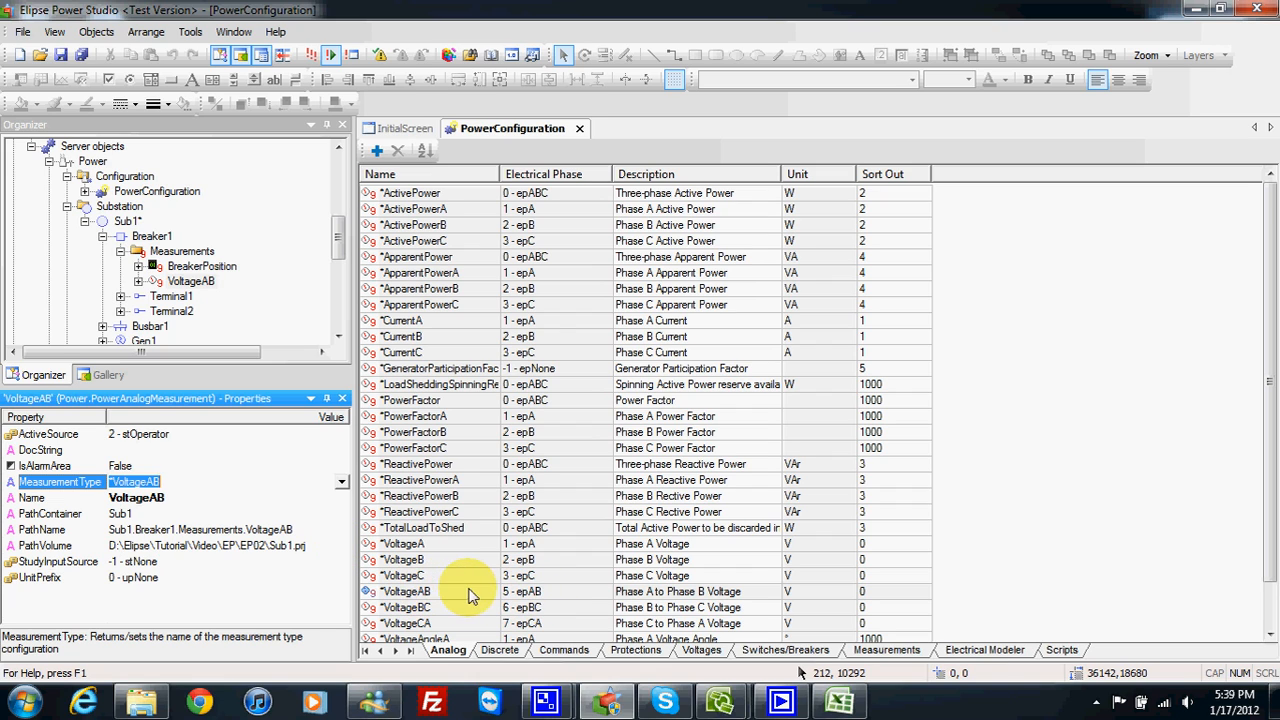
pyautogui.click(84, 55)
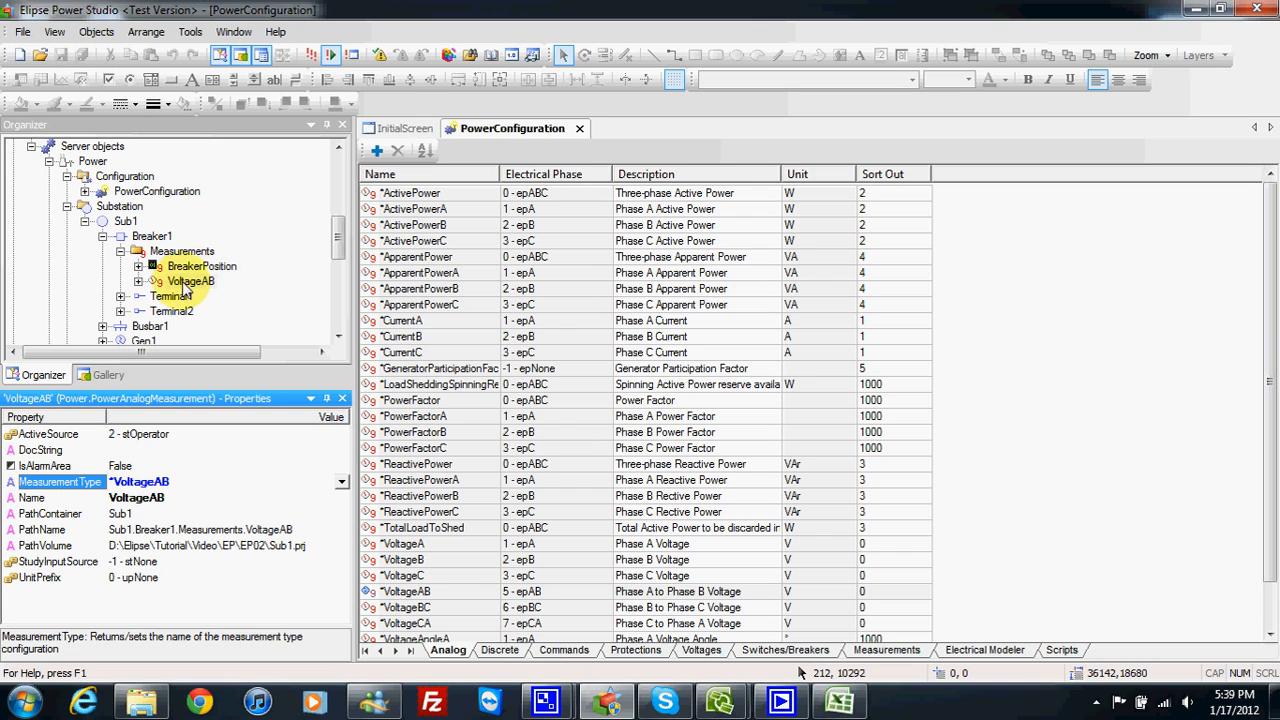
# Step: Set the value of VoltageAB's Operator source to 138
pyautogui.click(139, 282)
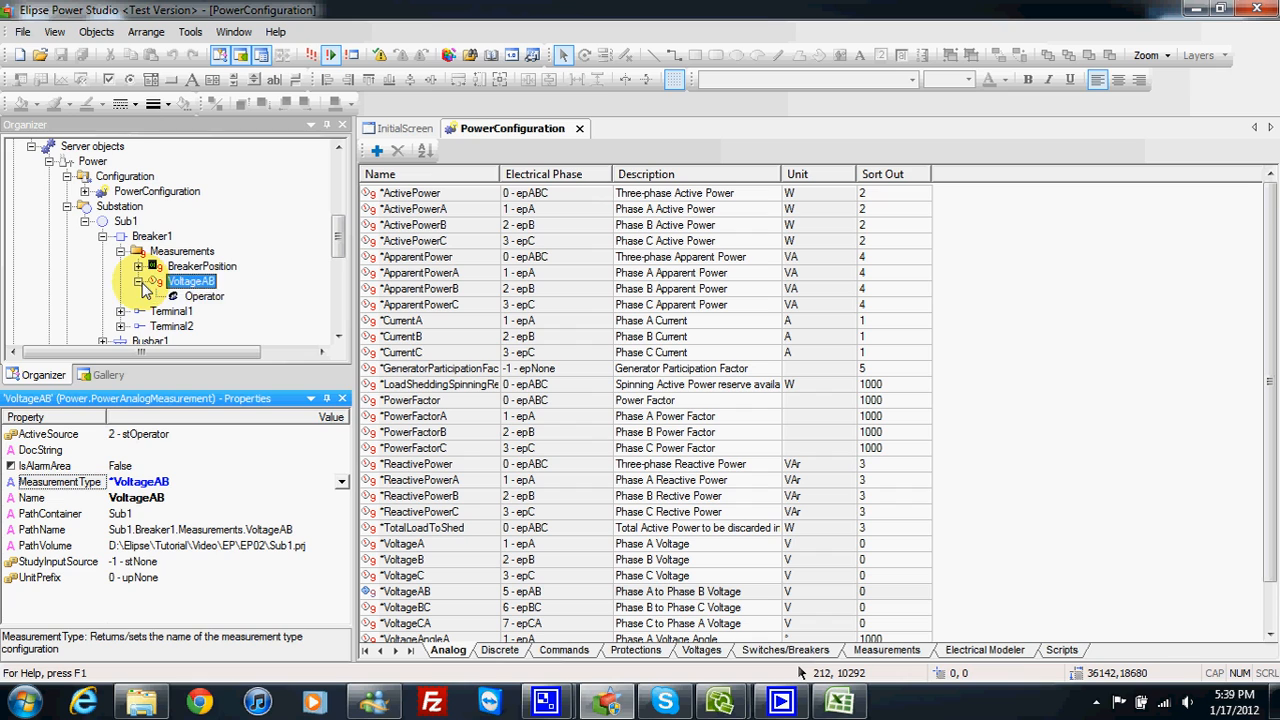
pyautogui.click(198, 297)
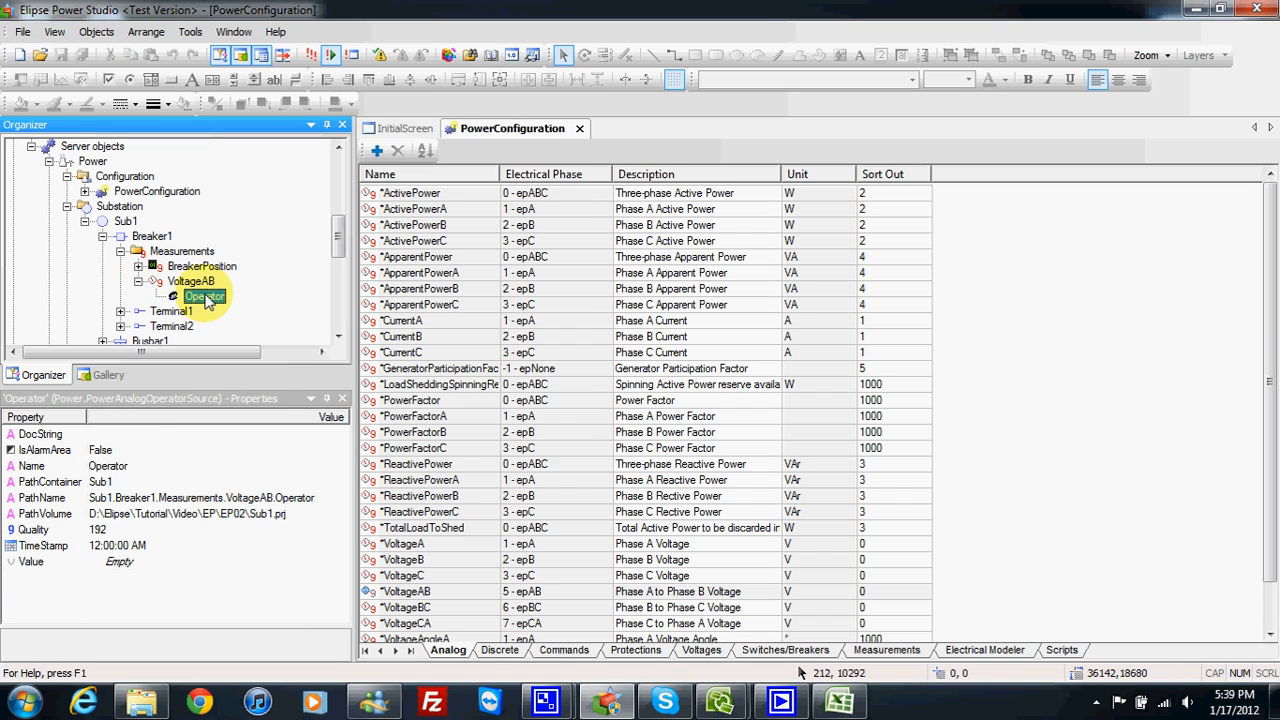
pyautogui.click(148, 562)
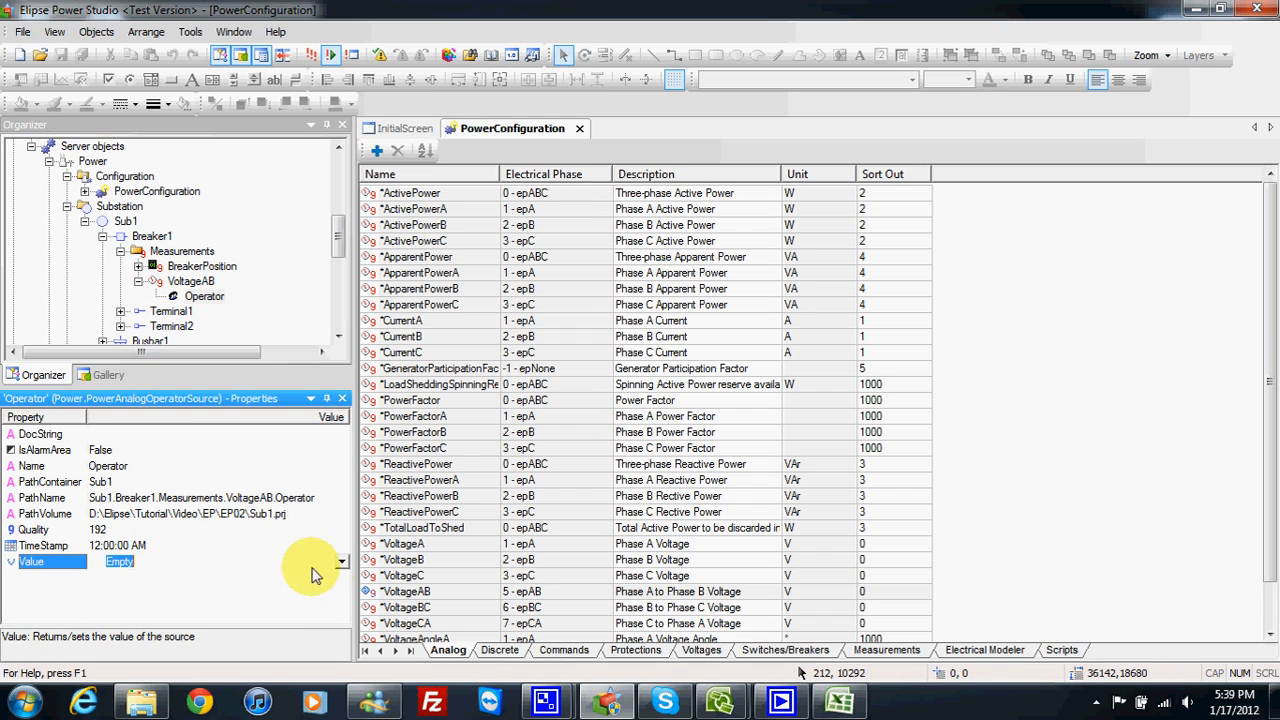
pyautogui.click(341, 562)
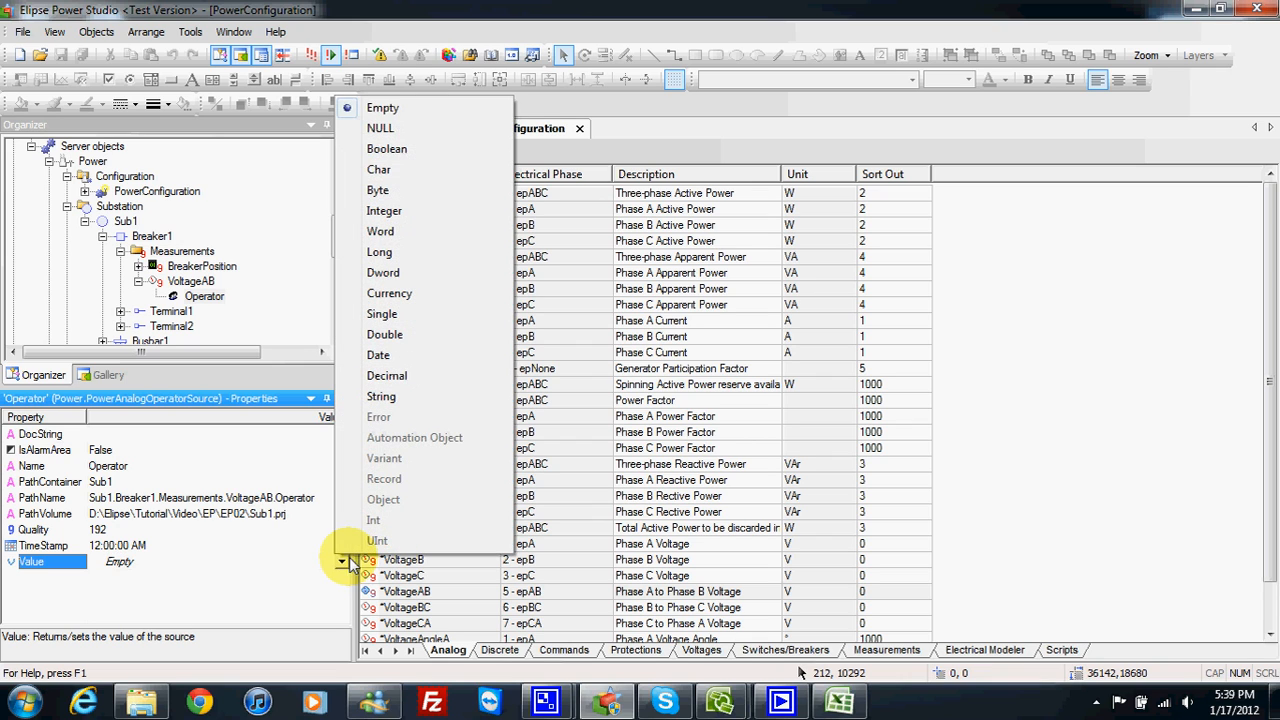
pyautogui.click(310, 566)
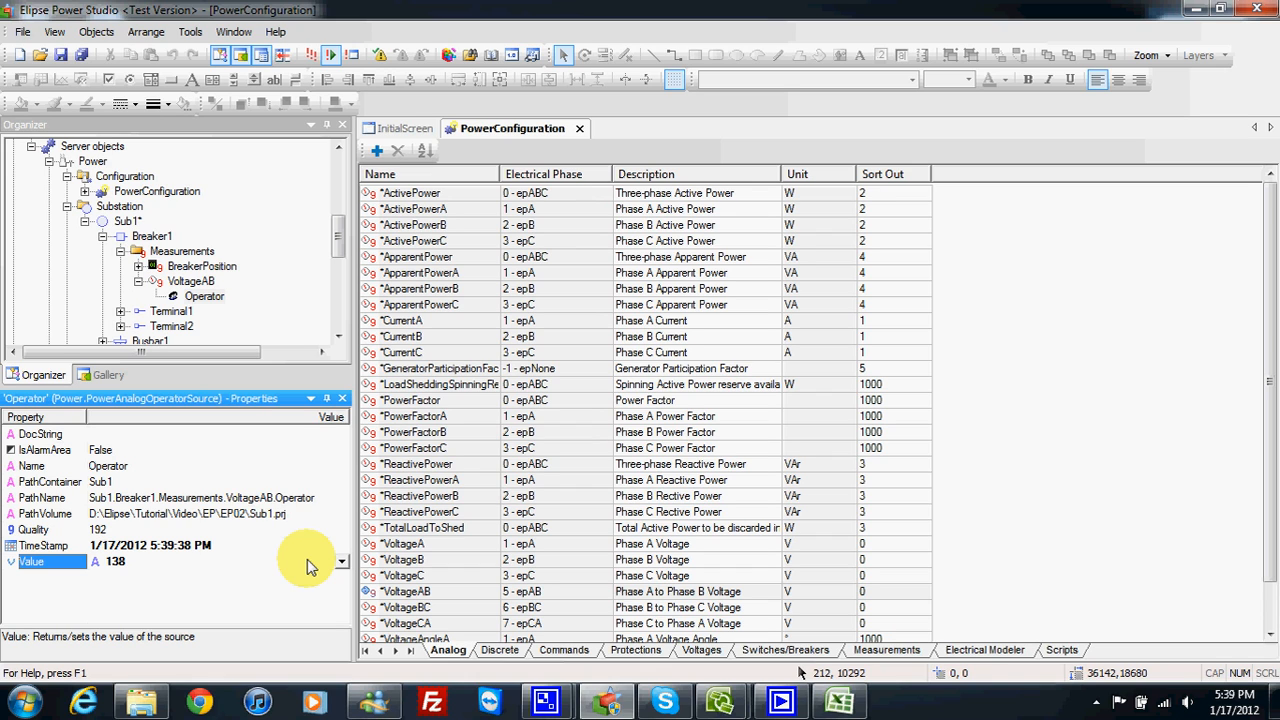
# Step: Keep VoltageAB's UnitPrefix at 0 - upNone and save the project
pyautogui.click(195, 282)
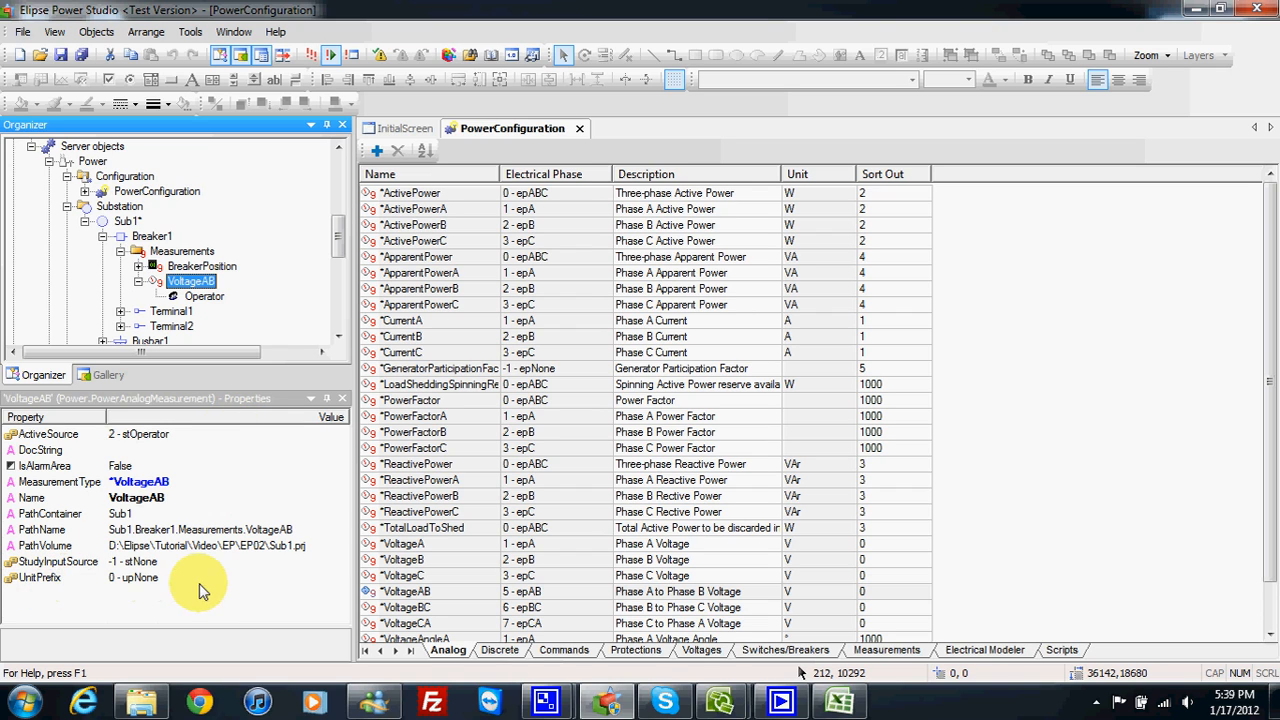
pyautogui.click(165, 584)
pyautogui.click(342, 580)
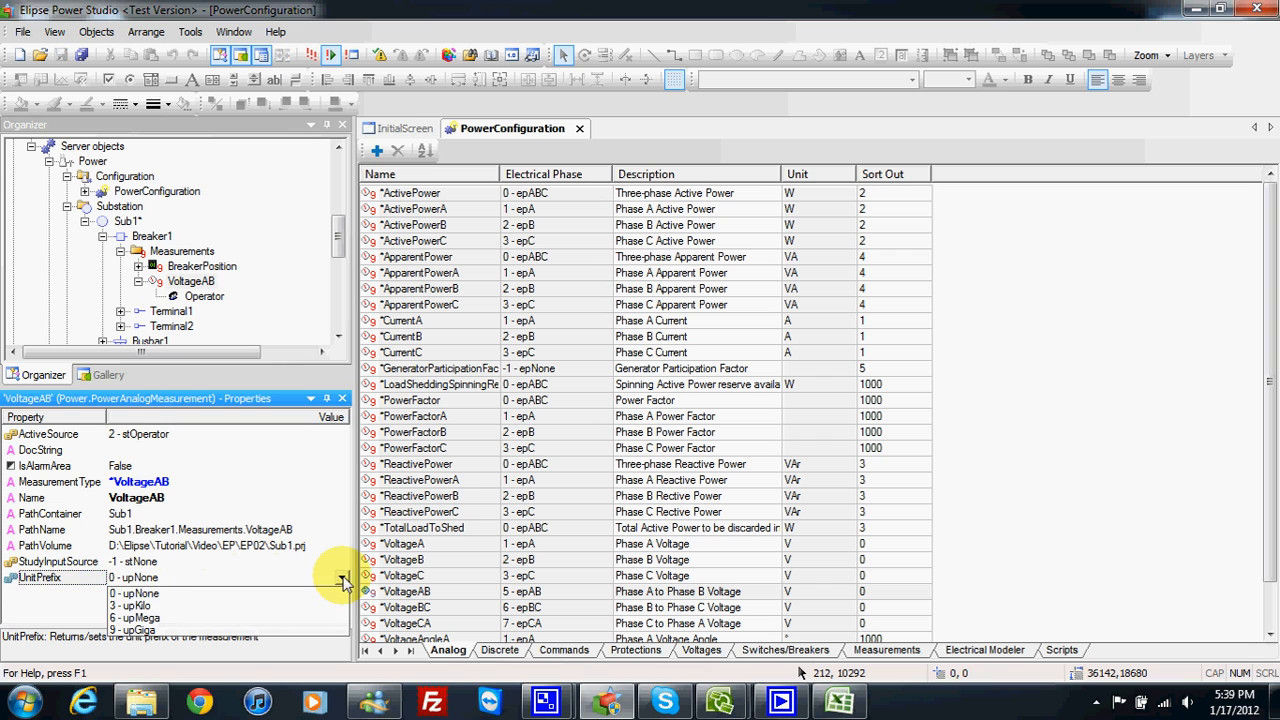
pyautogui.click(308, 594)
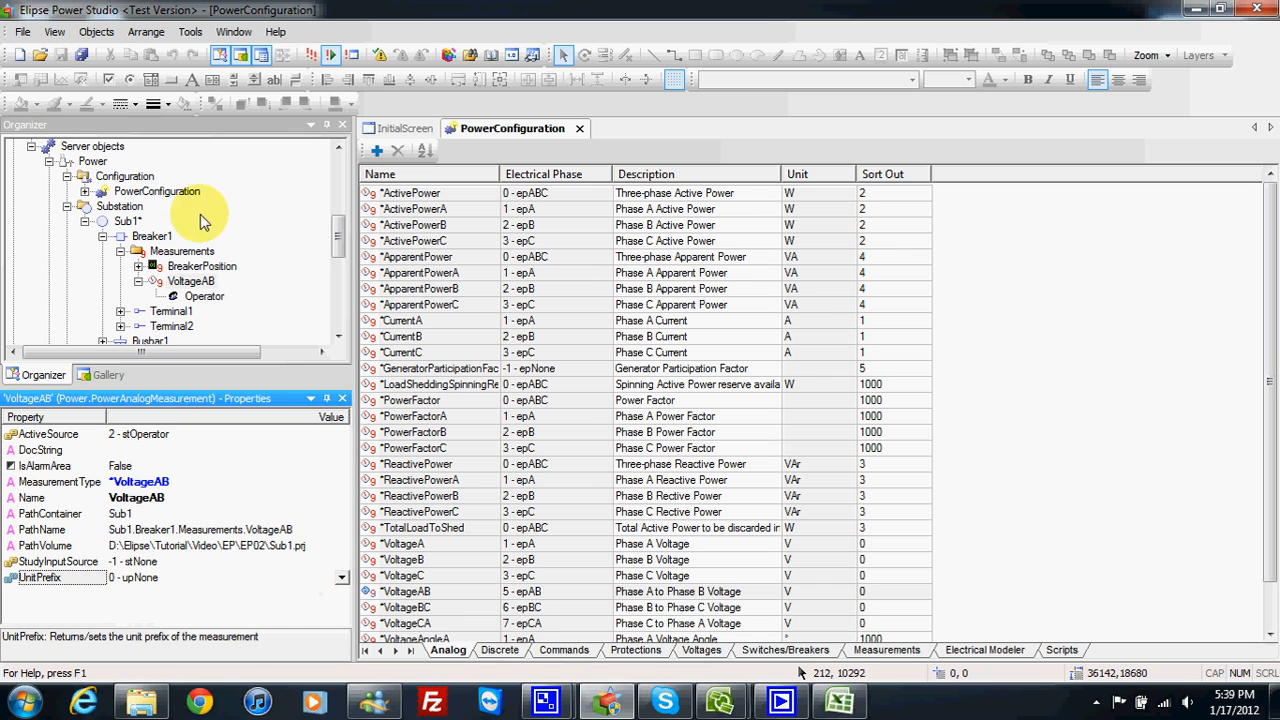
pyautogui.click(83, 55)
# Step: Run the viewer, check Breaker1's analog measurements, and close its measurements window
pyautogui.click(300, 64)
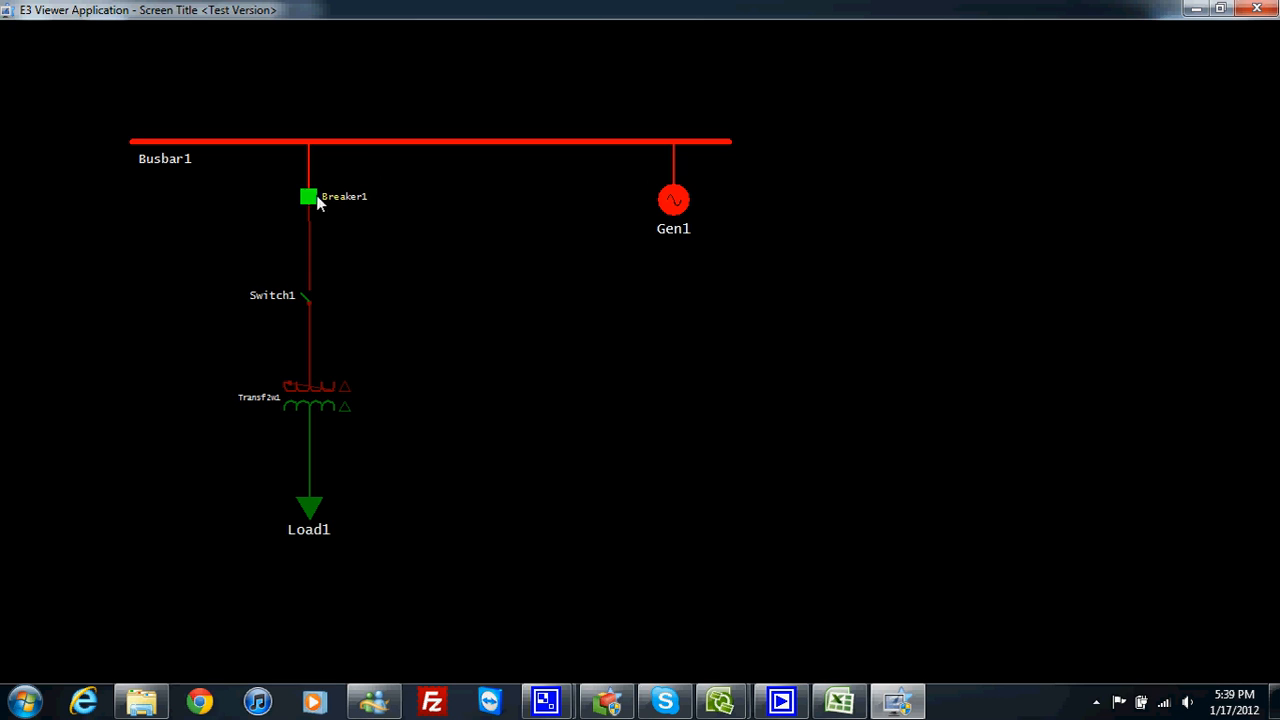
pyautogui.click(316, 200)
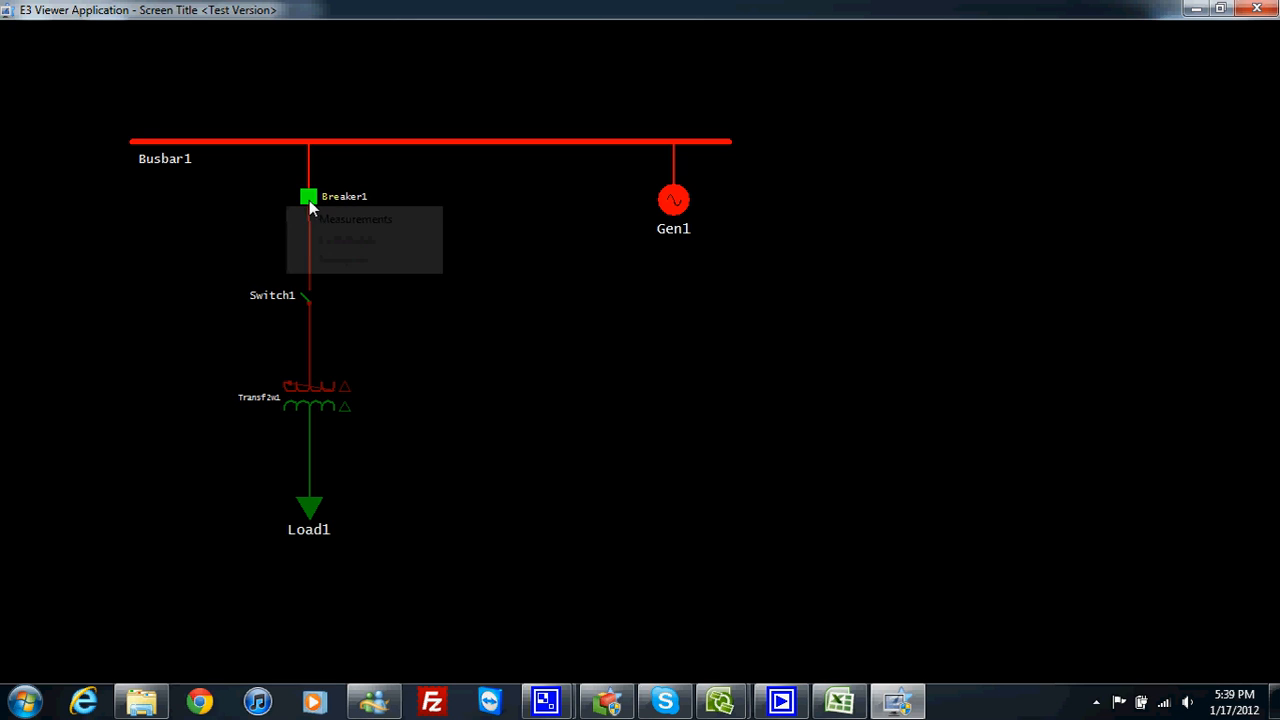
pyautogui.click(336, 217)
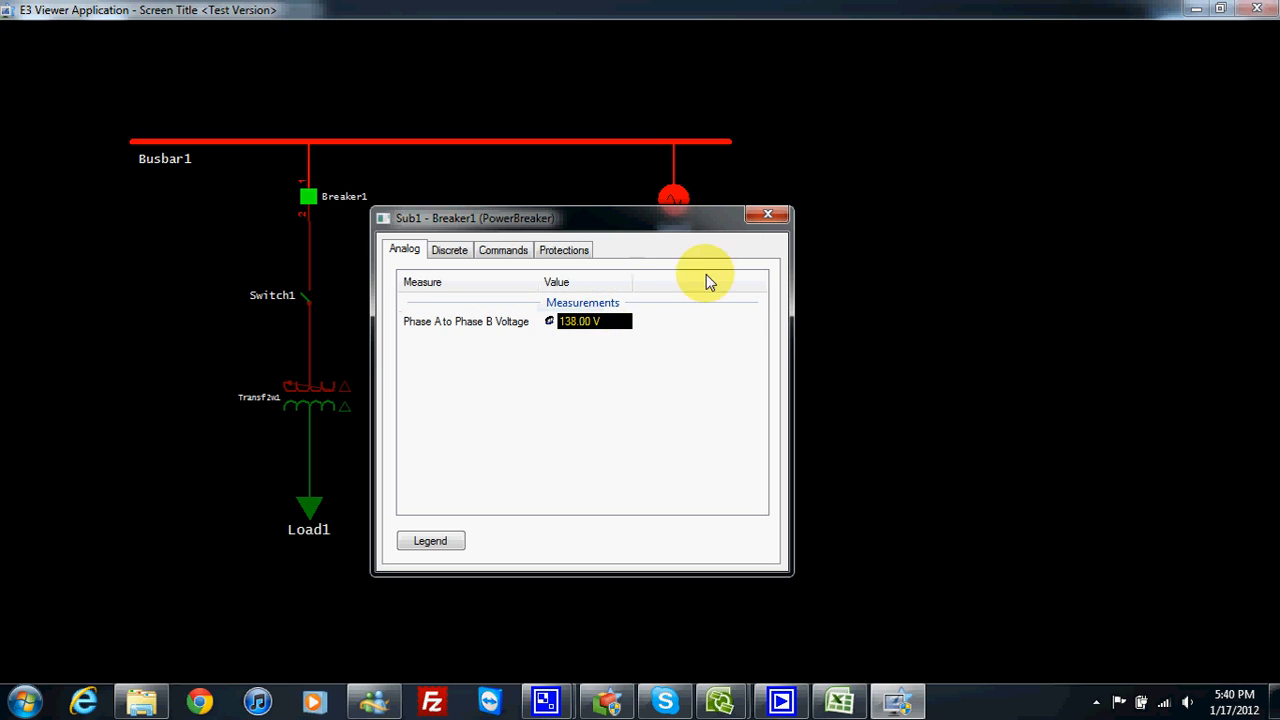
pyautogui.click(767, 217)
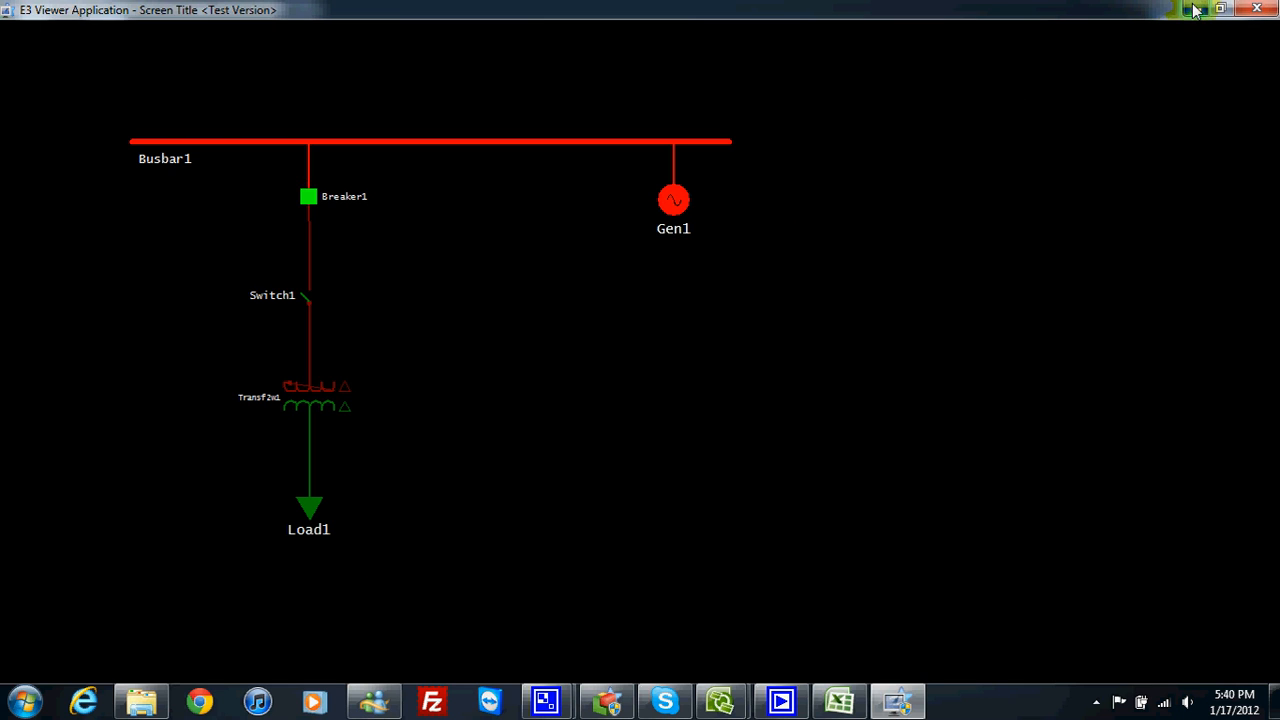
# Step: Set the UnitPrefix of Breaker1's VoltageAB measurement to 3 - upKilo and save the project
pyautogui.click(1193, 10)
pyautogui.click(425, 591)
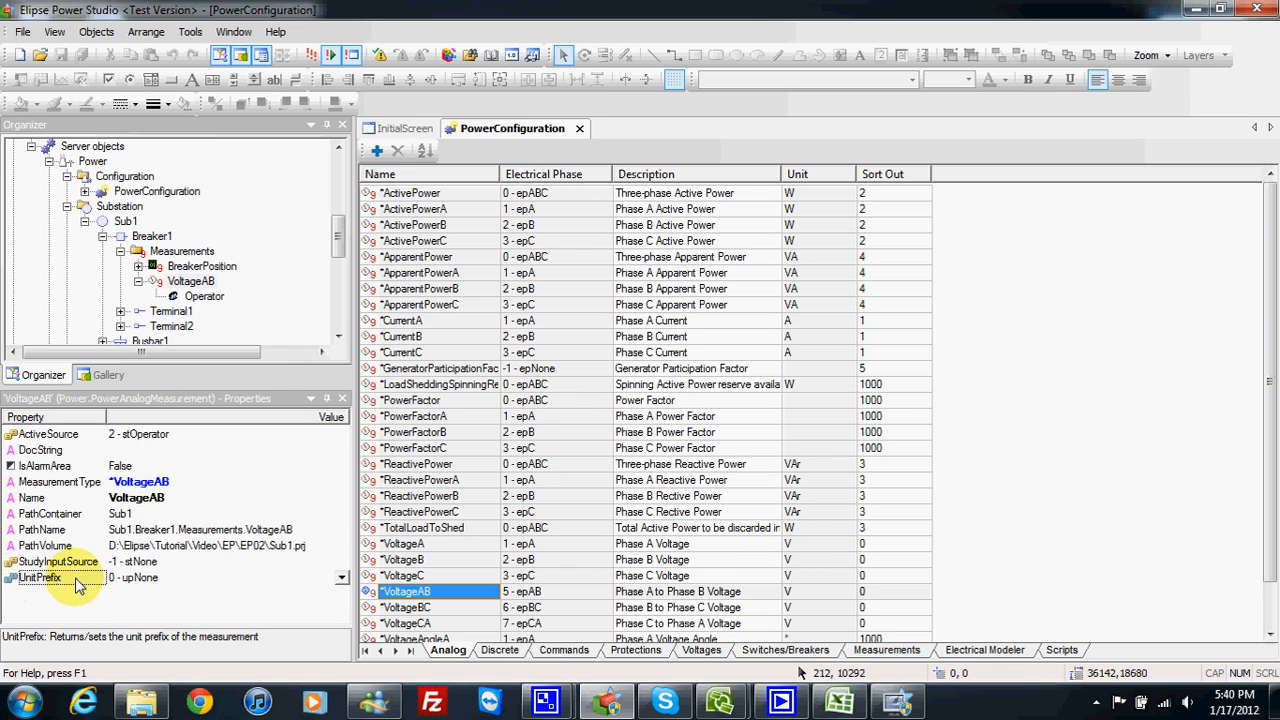
pyautogui.click(342, 581)
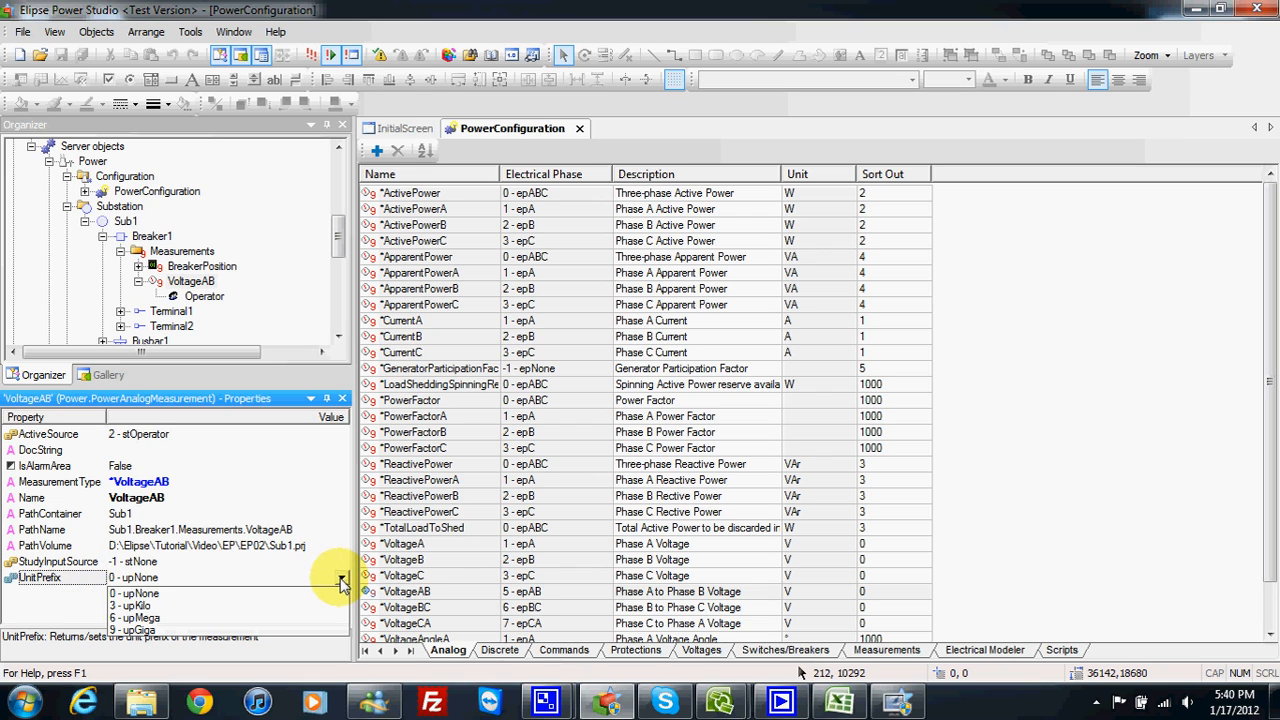
pyautogui.click(160, 610)
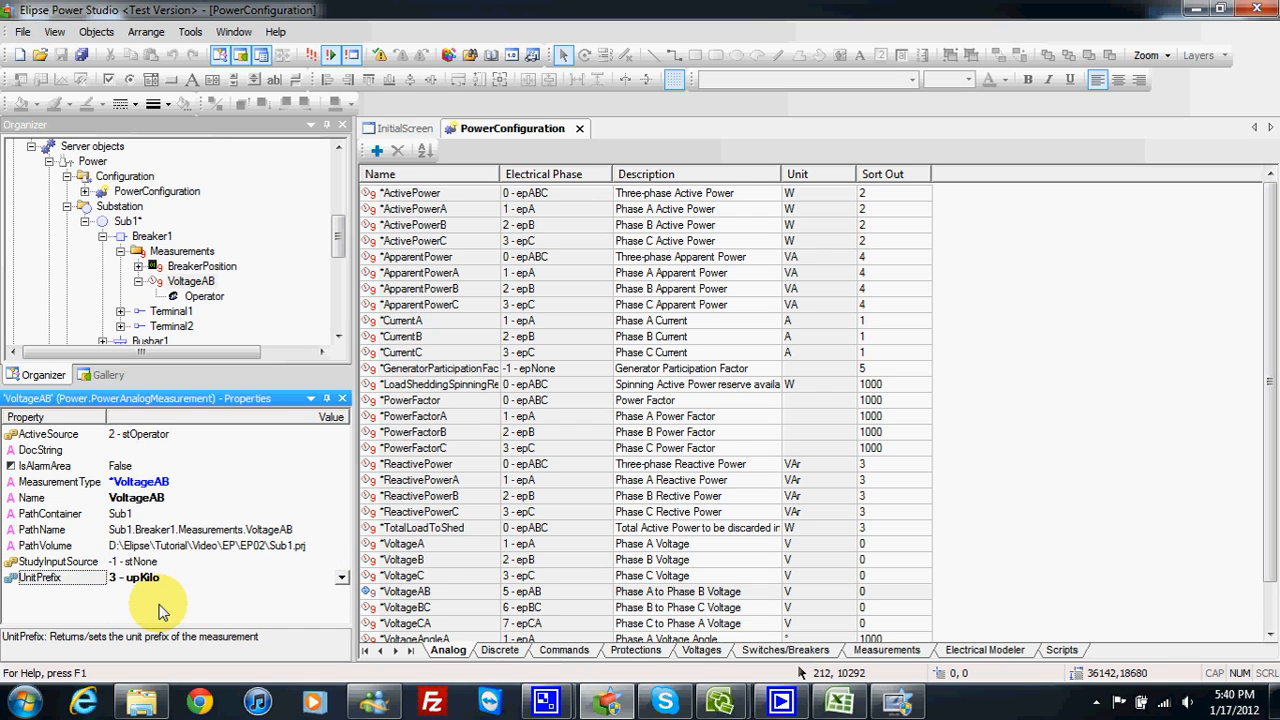
pyautogui.click(81, 56)
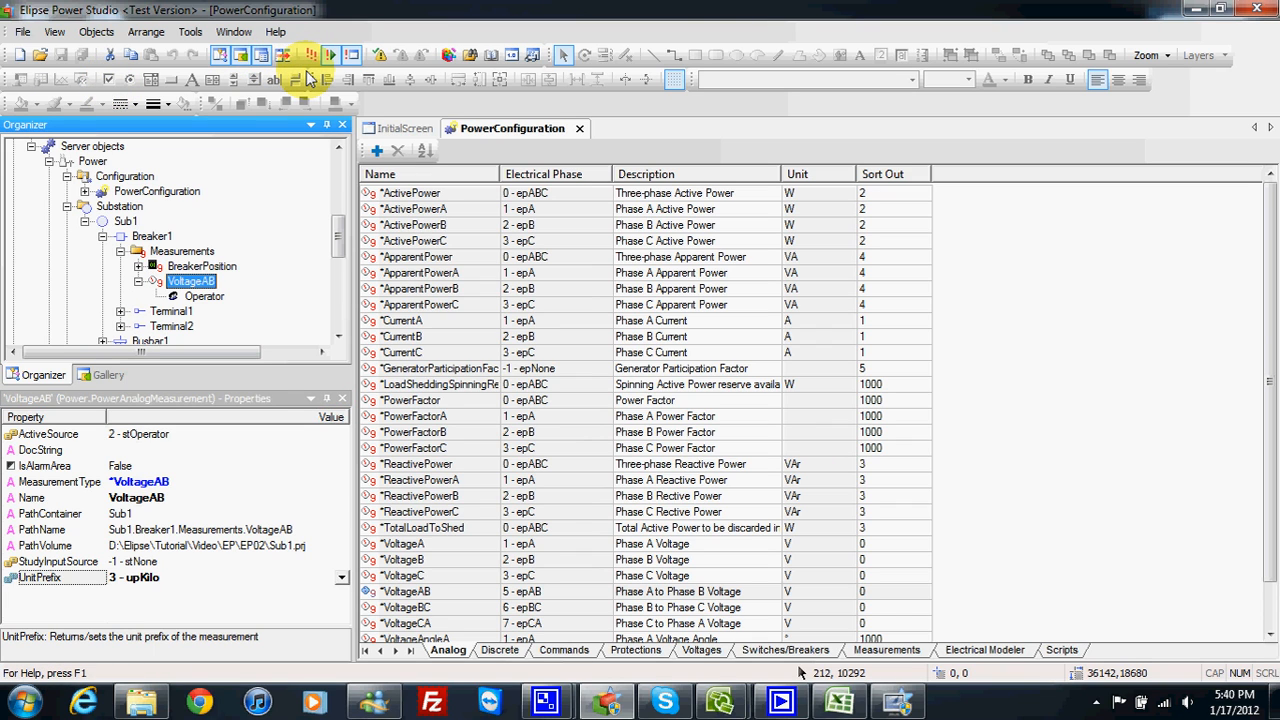
# Step: Check Breaker1's analog and discrete measurements in the running viewer, and close the viewer
pyautogui.click(898, 700)
pyautogui.rightClick(306, 203)
pyautogui.click(337, 217)
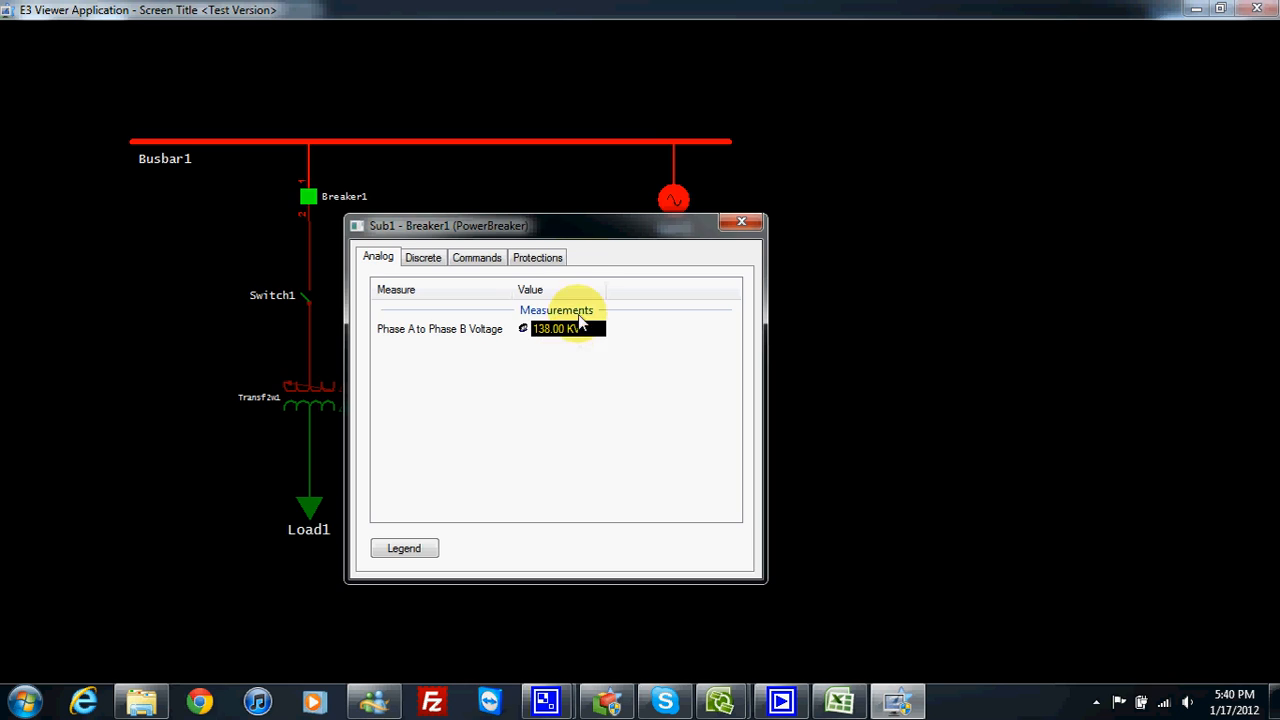
pyautogui.moveTo(597, 226); pyautogui.dragTo(722, 206)
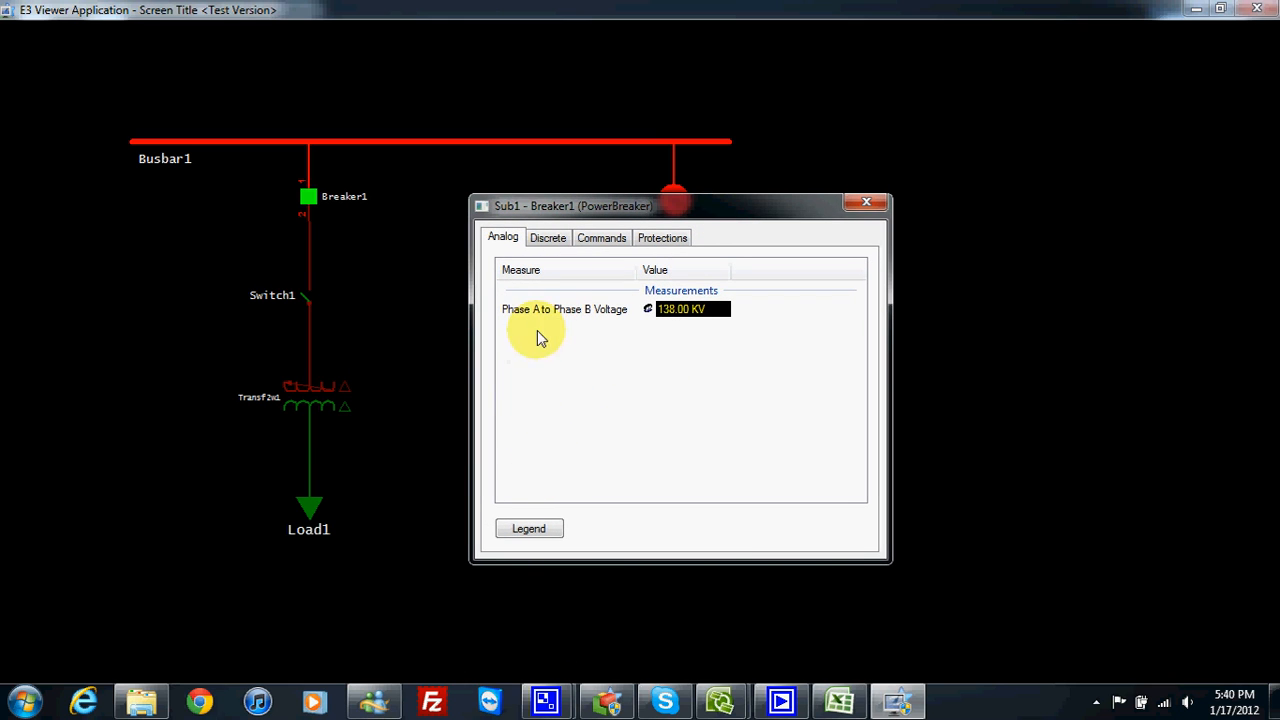
pyautogui.click(547, 238)
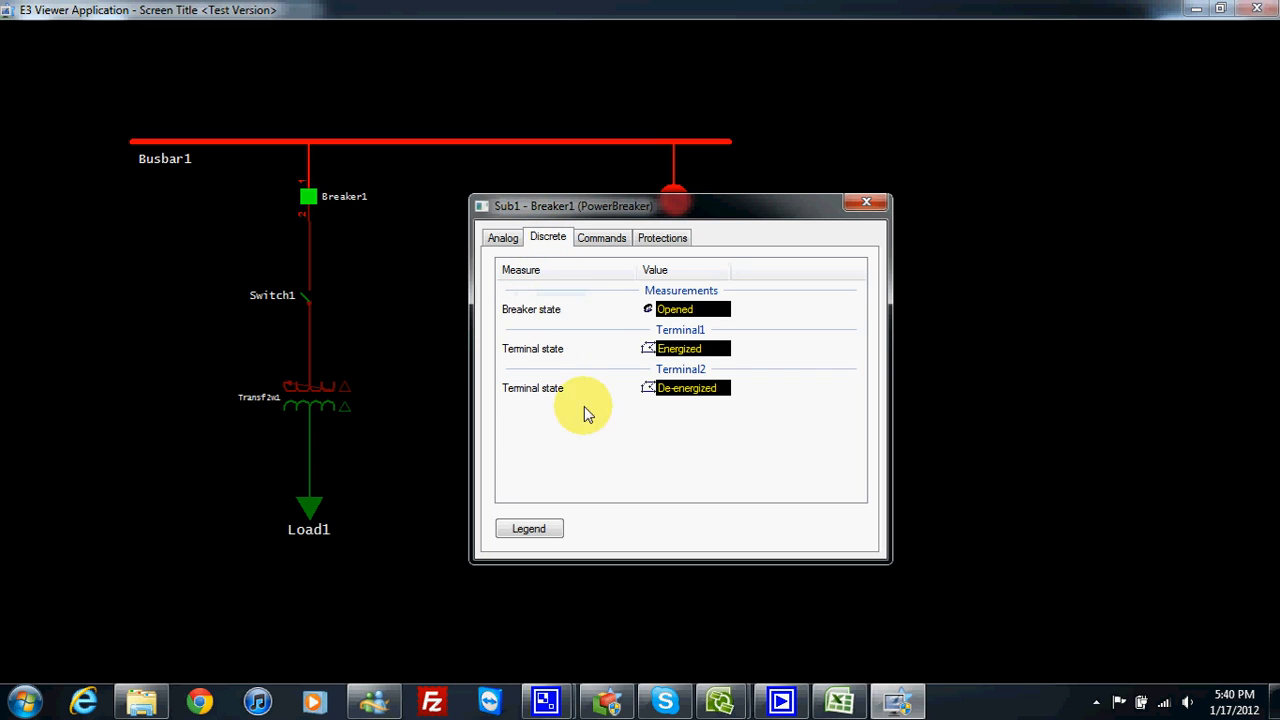
pyautogui.click(503, 238)
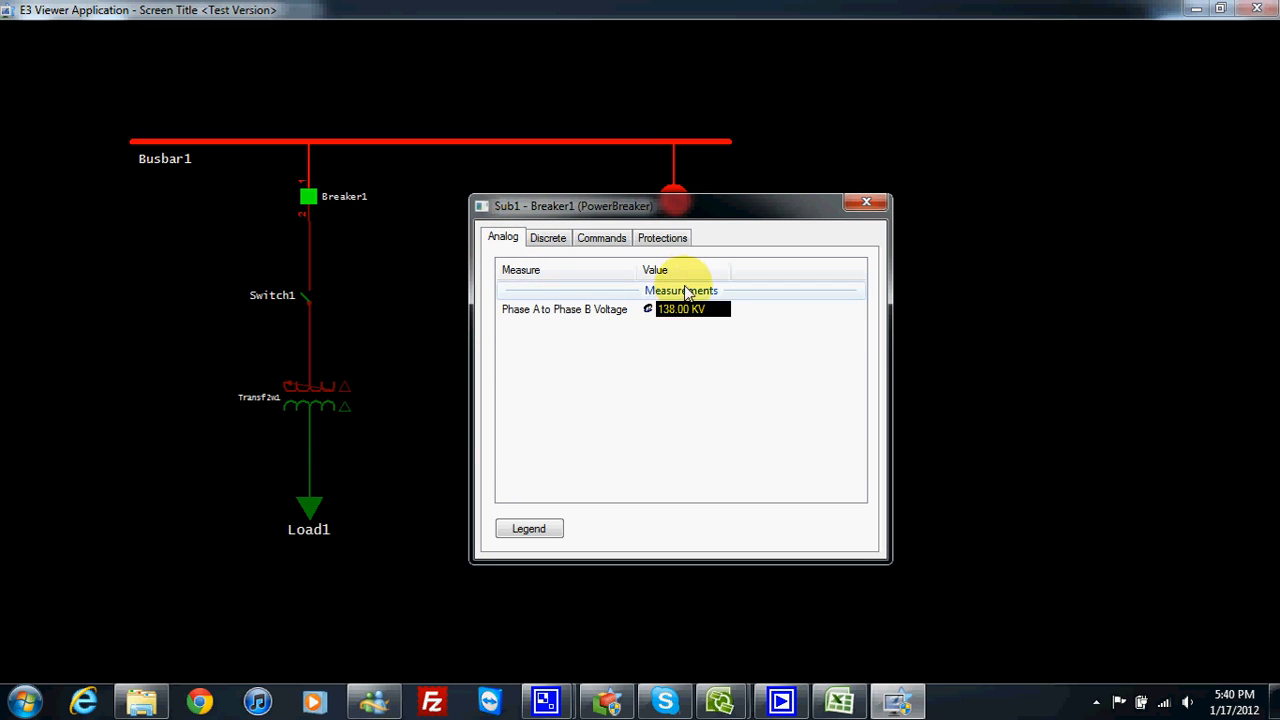
pyautogui.click(866, 205)
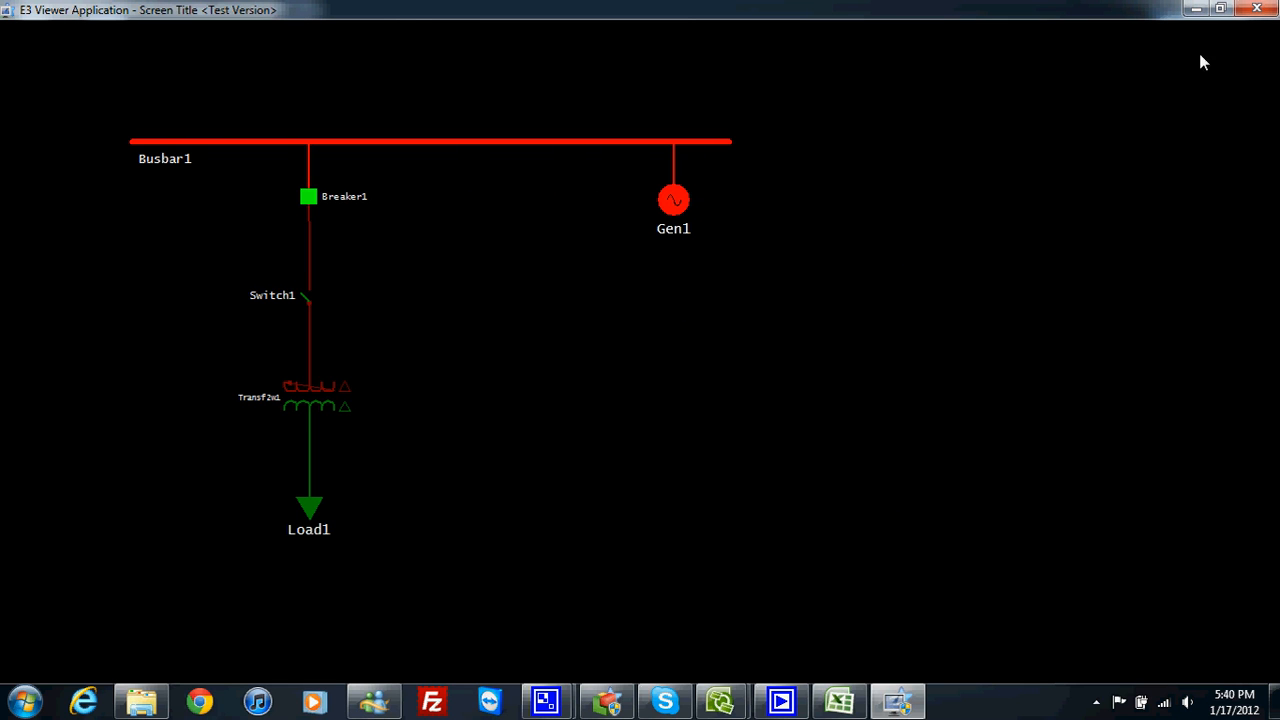
pyautogui.click(1261, 11)
# Step: Insert three analog measurements under Terminal1 of Busbar1
pyautogui.moveTo(338, 250); pyautogui.dragTo(338, 266)
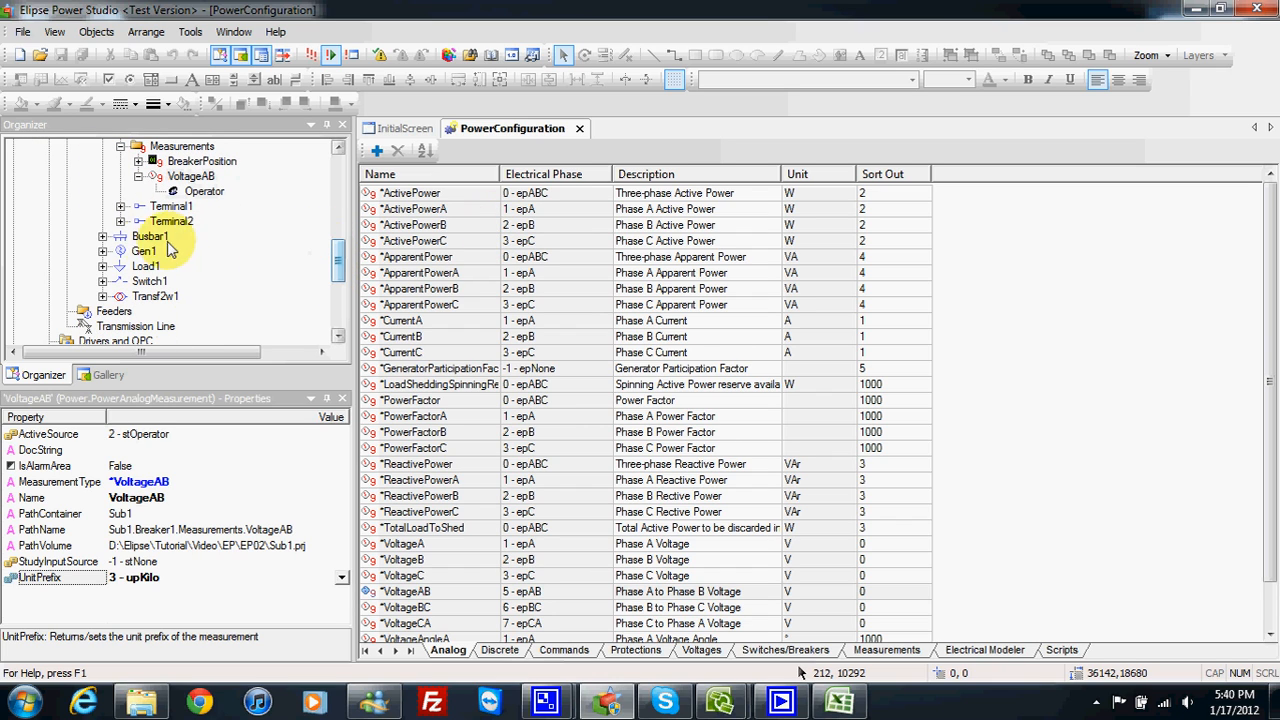
pyautogui.click(102, 236)
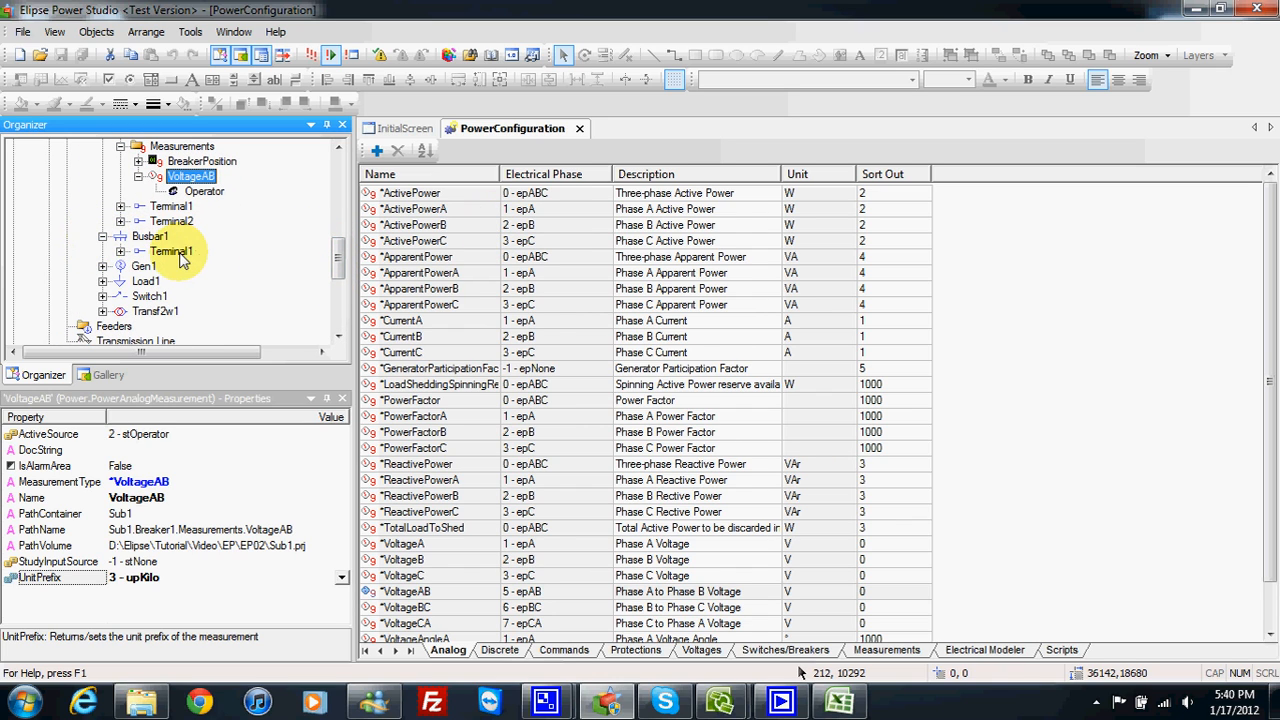
pyautogui.click(120, 251)
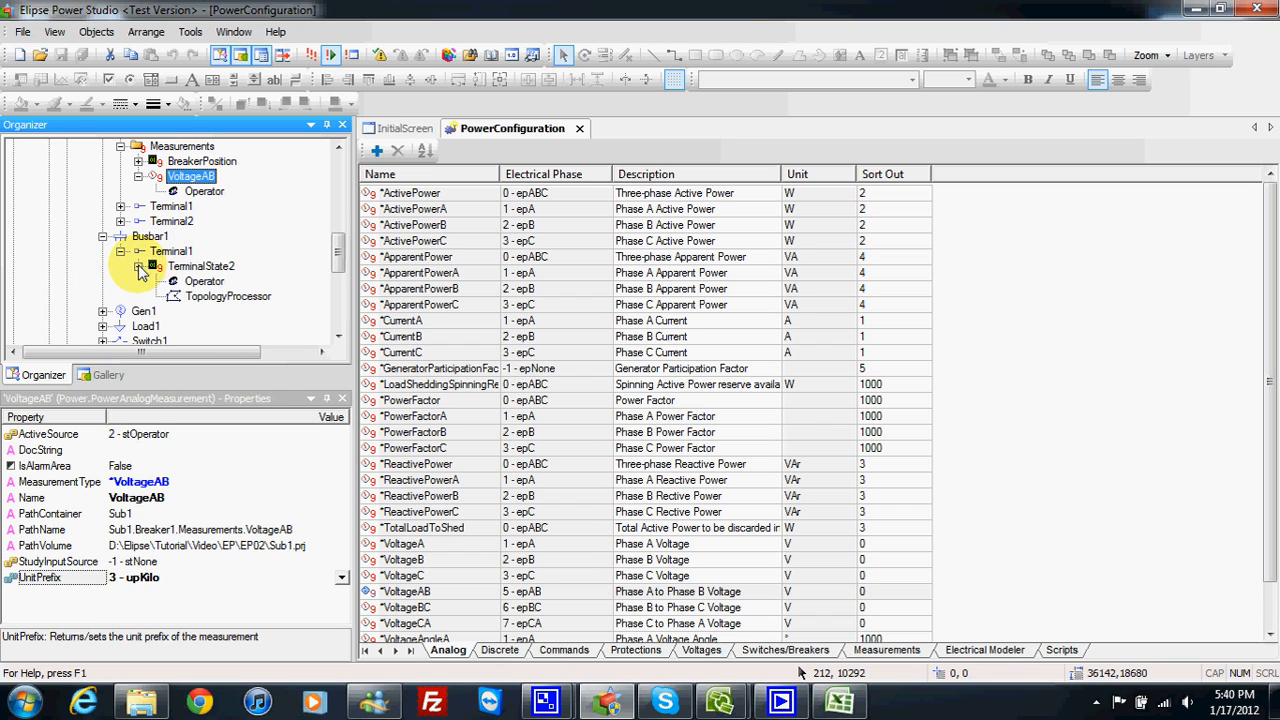
pyautogui.click(138, 266)
pyautogui.click(170, 251)
pyautogui.rightClick(166, 252)
pyautogui.moveTo(210, 264)
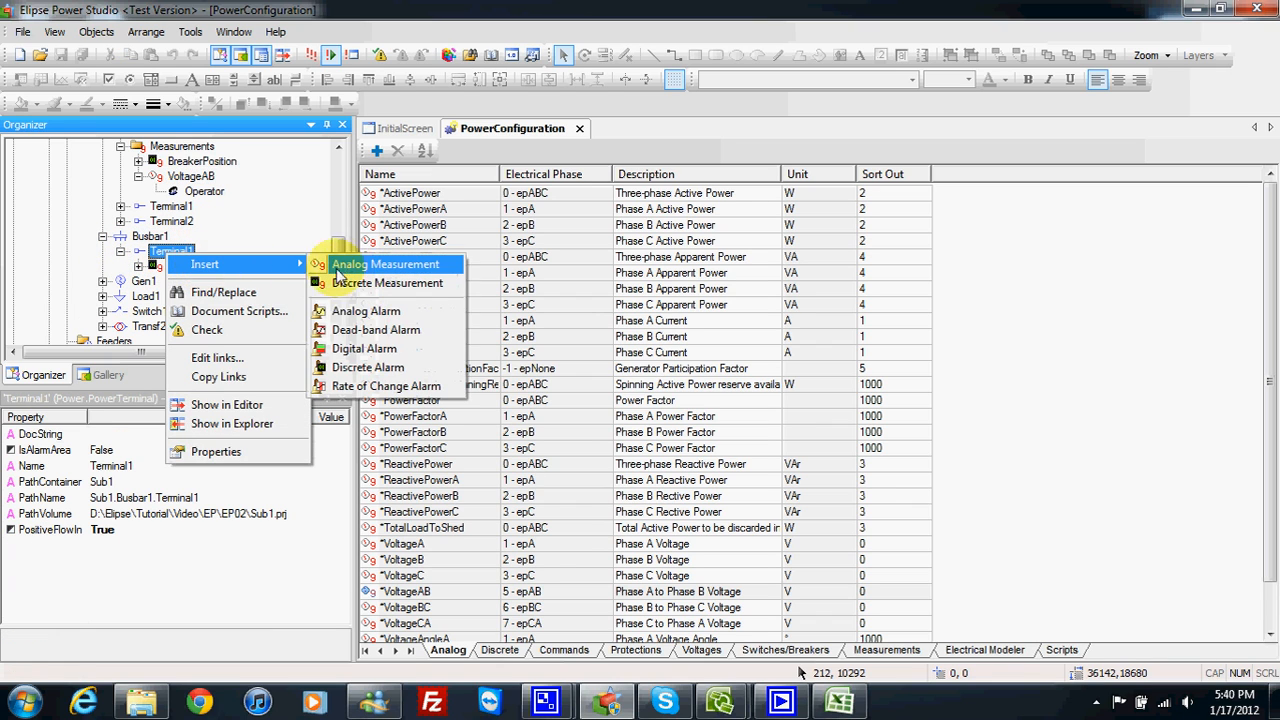
pyautogui.click(337, 268)
pyautogui.rightClick(172, 252)
pyautogui.moveTo(251, 264)
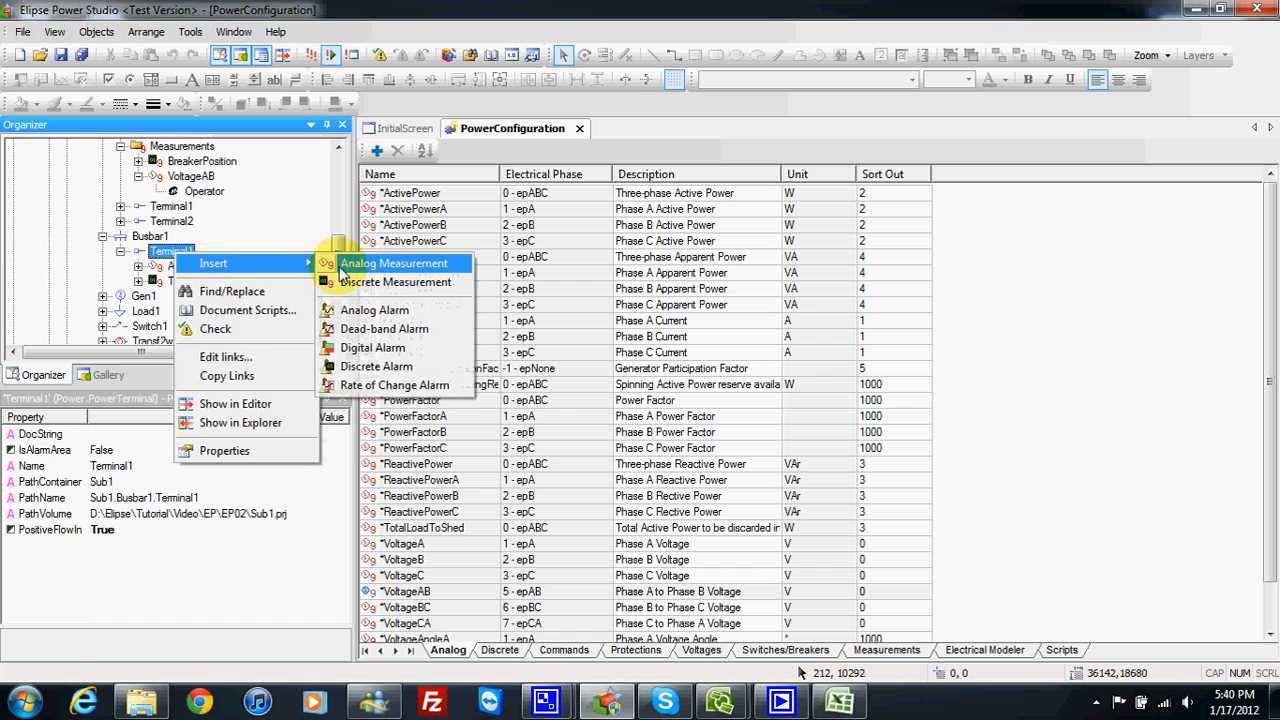
pyautogui.click(343, 268)
pyautogui.rightClick(170, 257)
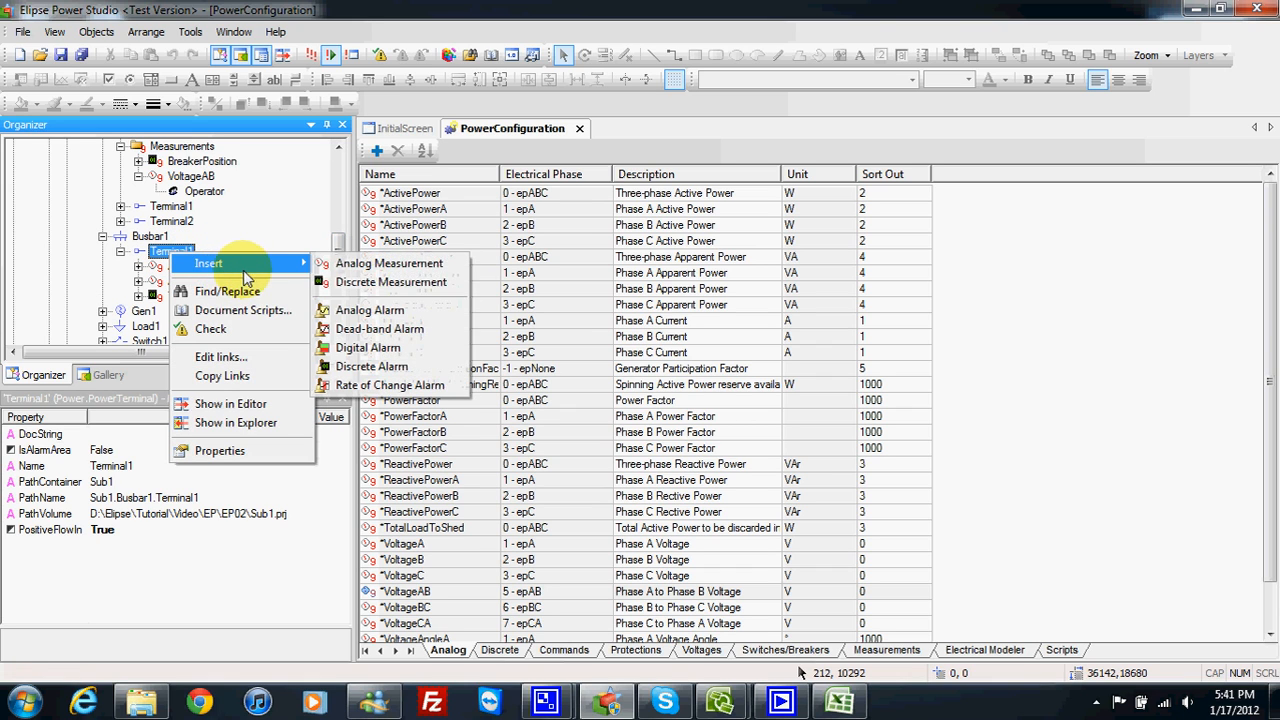
pyautogui.click(340, 262)
# Step: Rename Busbar1's three new Terminal1 measurements as VoltageAB, CurrentA and ActivePower
pyautogui.click(215, 266)
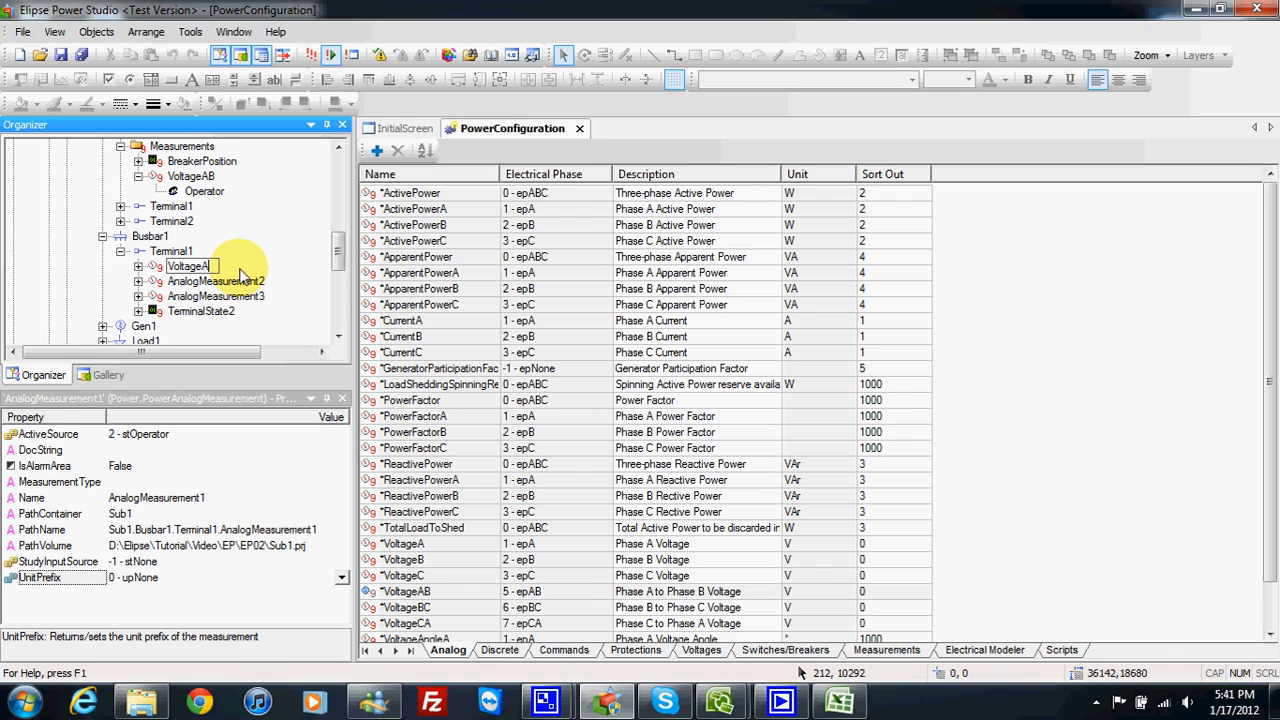
pyautogui.click(240, 283)
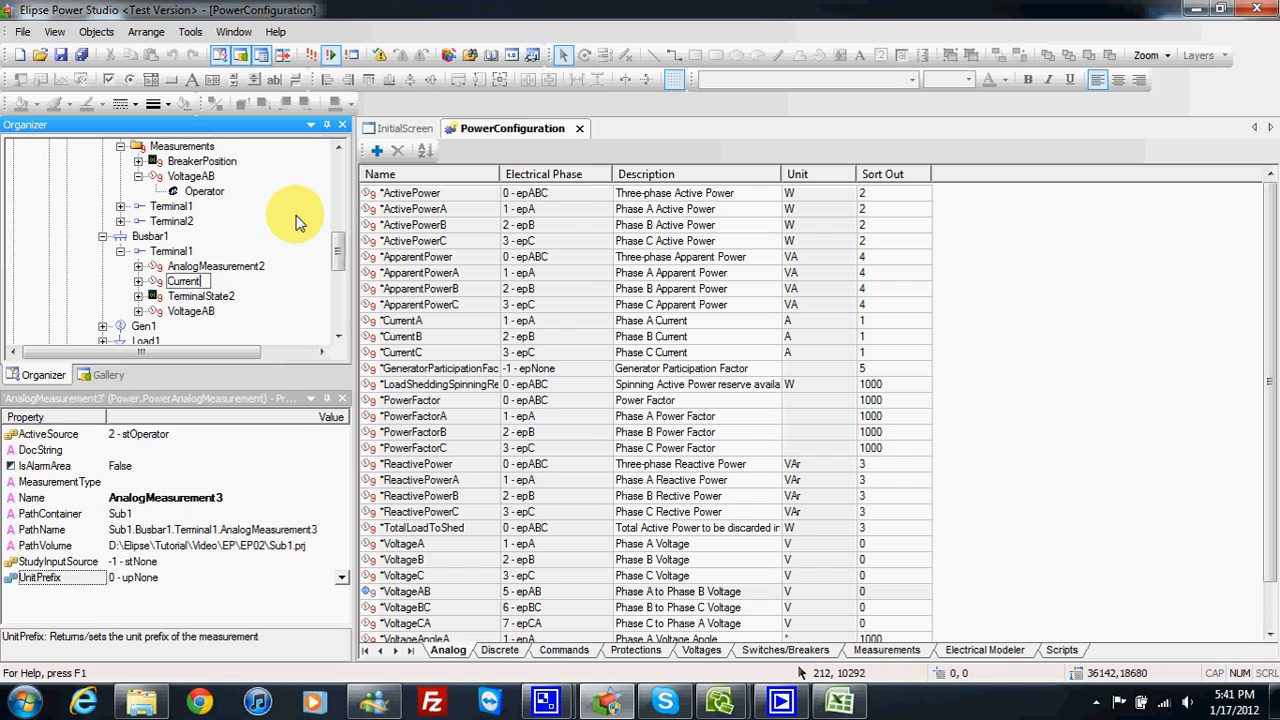
pyautogui.click(250, 268)
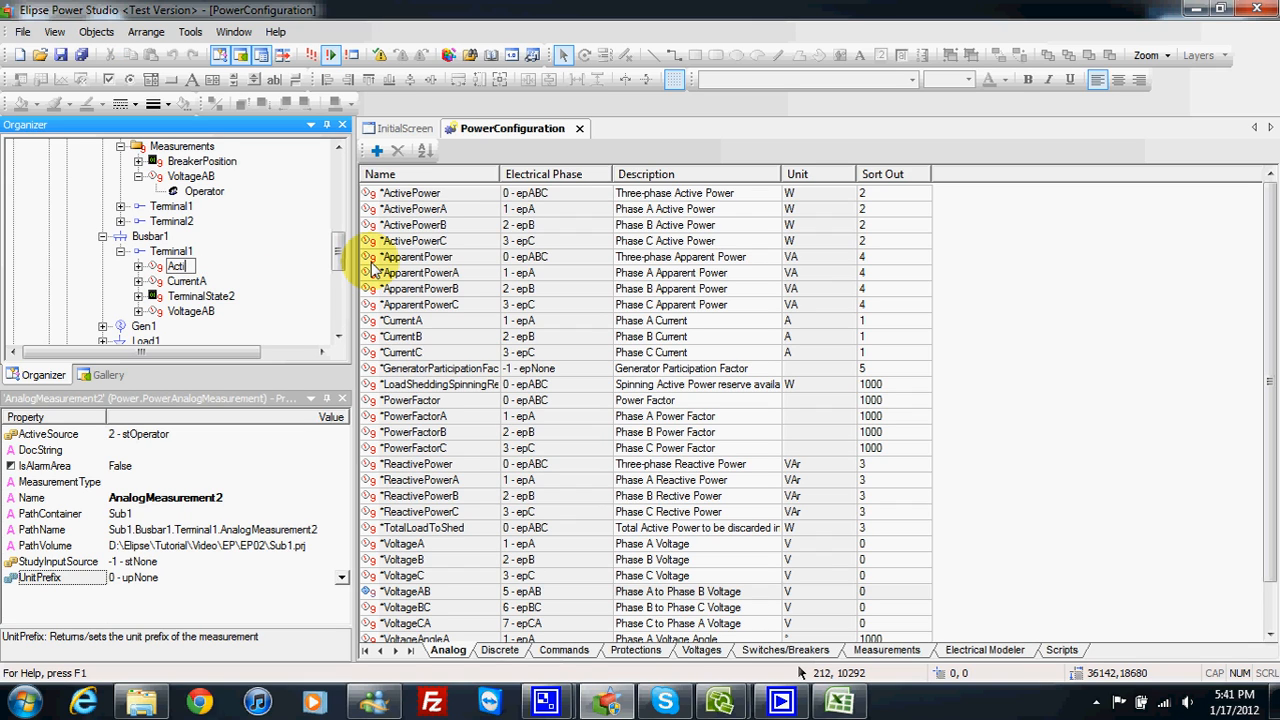
pyautogui.write('ActivePower')
pyautogui.press('Return')
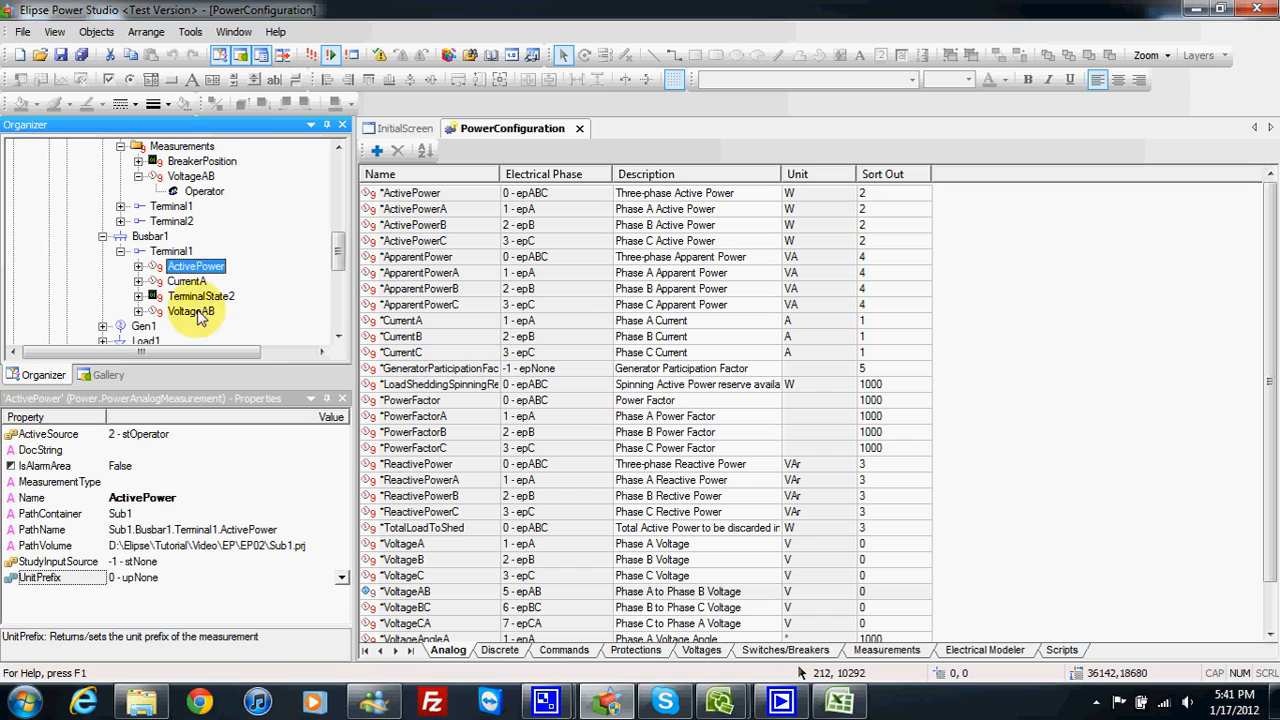
# Step: Set the MeasurementType of Busbar1's ActivePower measurement to *ActivePower
pyautogui.click(150, 482)
pyautogui.click(342, 484)
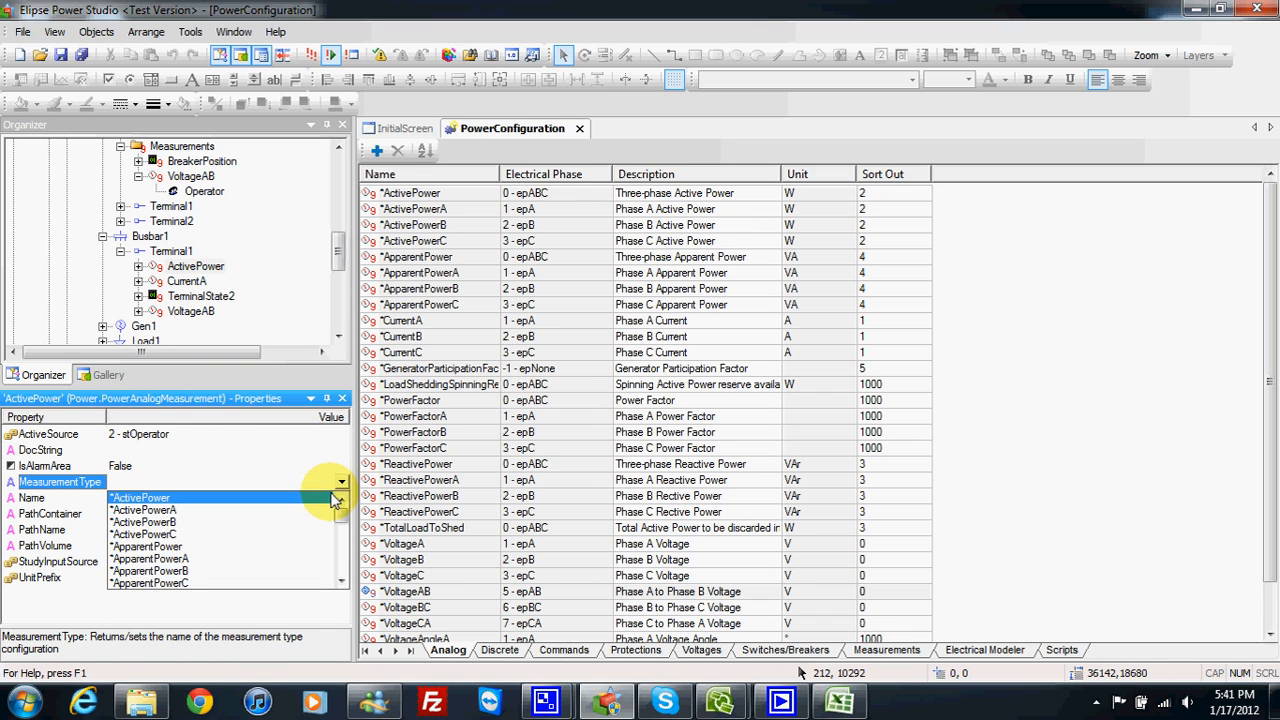
pyautogui.click(336, 496)
# Step: Set the MeasurementType of Busbar1's CurrentA measurement to *CurrentA
pyautogui.click(187, 281)
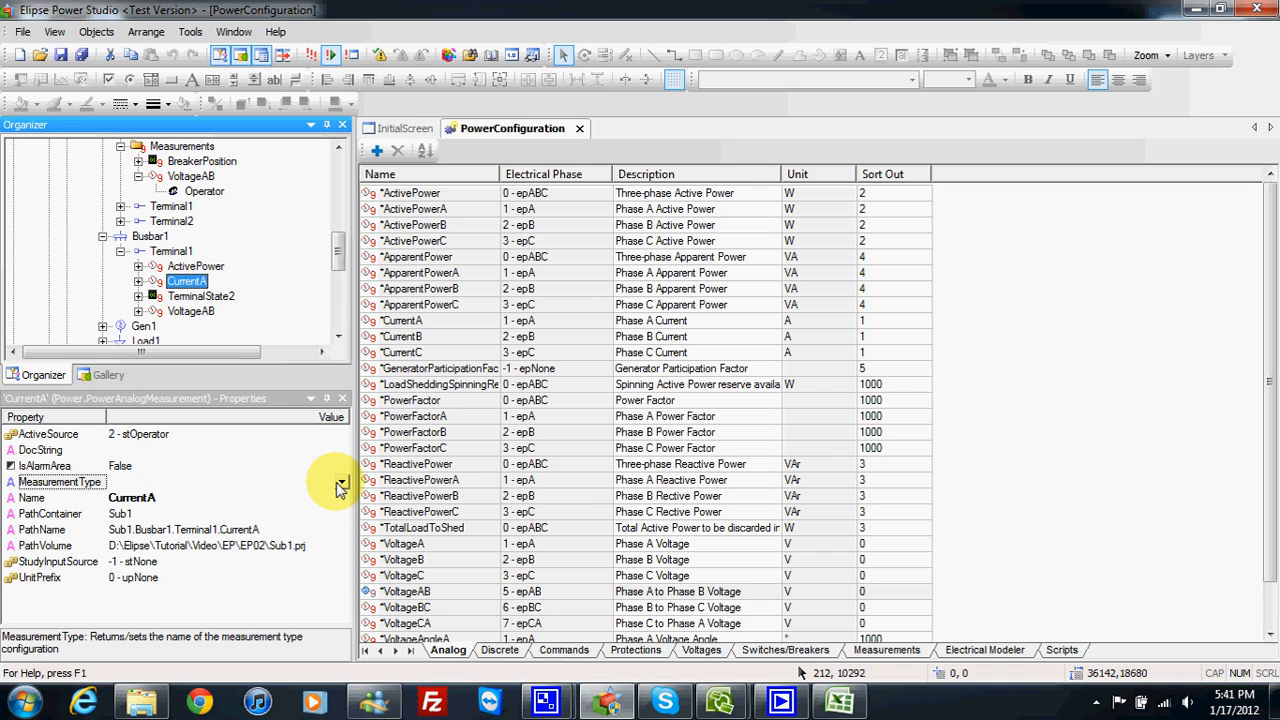
pyautogui.click(340, 486)
pyautogui.moveTo(340, 508); pyautogui.dragTo(342, 535)
pyautogui.click(215, 548)
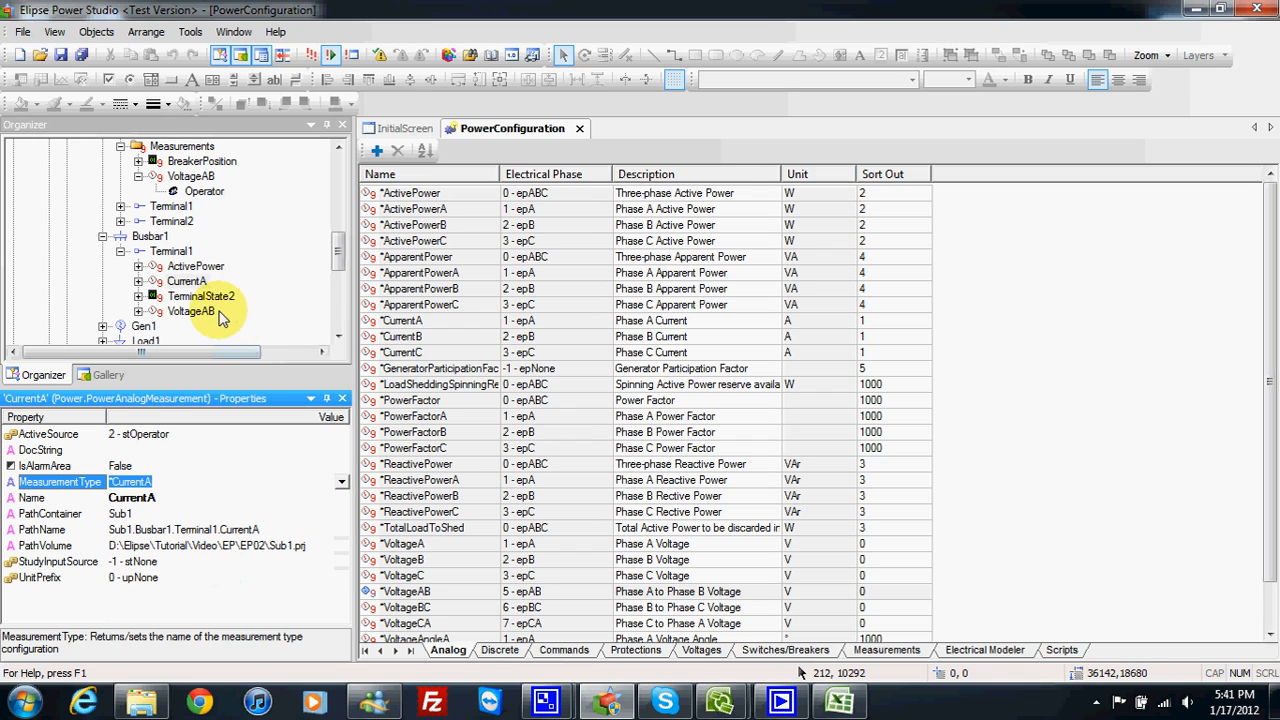
# Step: Set the MeasurementType of Busbar1's VoltageAB measurement to *VoltageAB
pyautogui.click(190, 311)
pyautogui.click(341, 482)
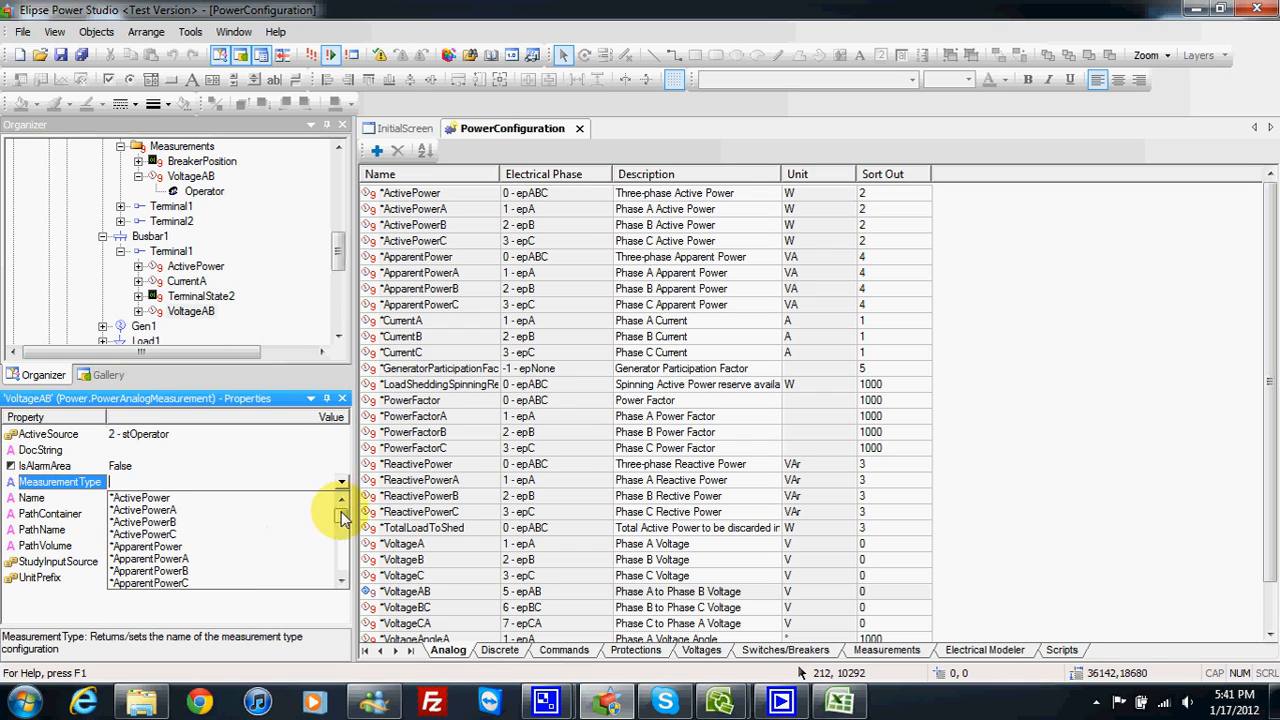
pyautogui.moveTo(344, 525); pyautogui.dragTo(345, 565)
pyautogui.click(140, 571)
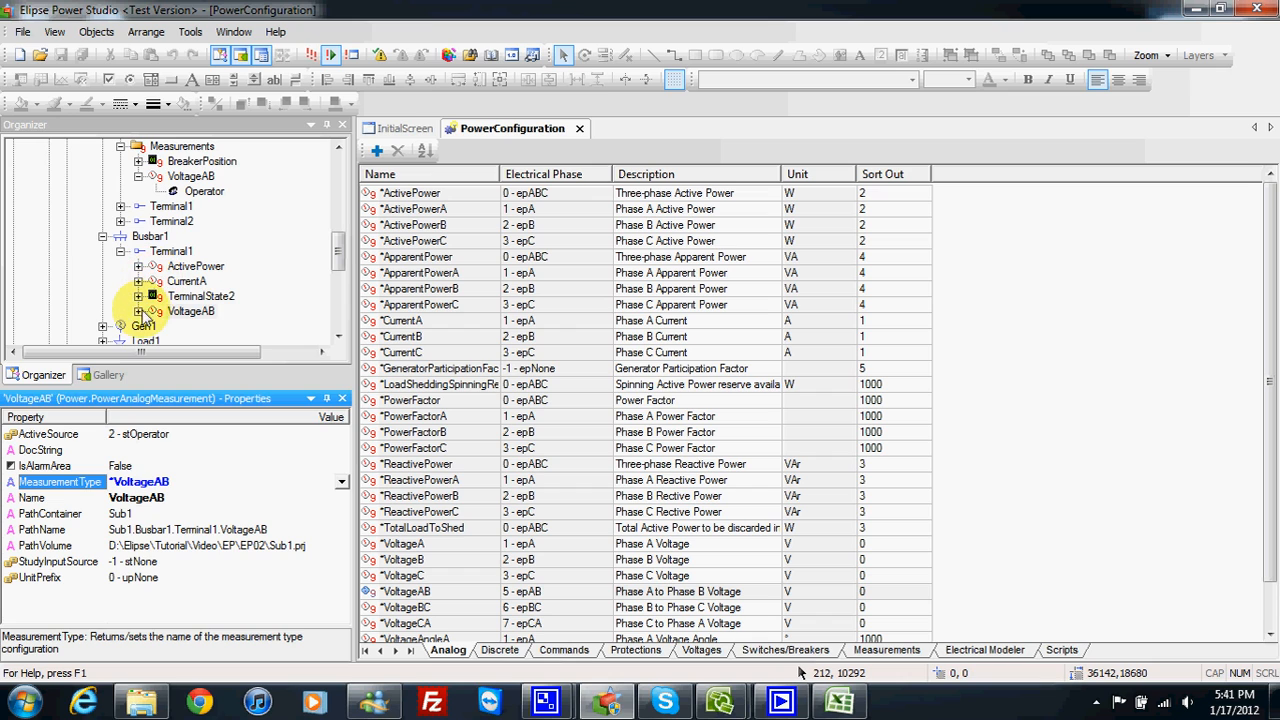
# Step: Expand the new Terminal1 measurements of Busbar1 and set the value of VoltageAB's Operator source to 138
pyautogui.click(139, 312)
pyautogui.click(168, 327)
pyautogui.click(139, 282)
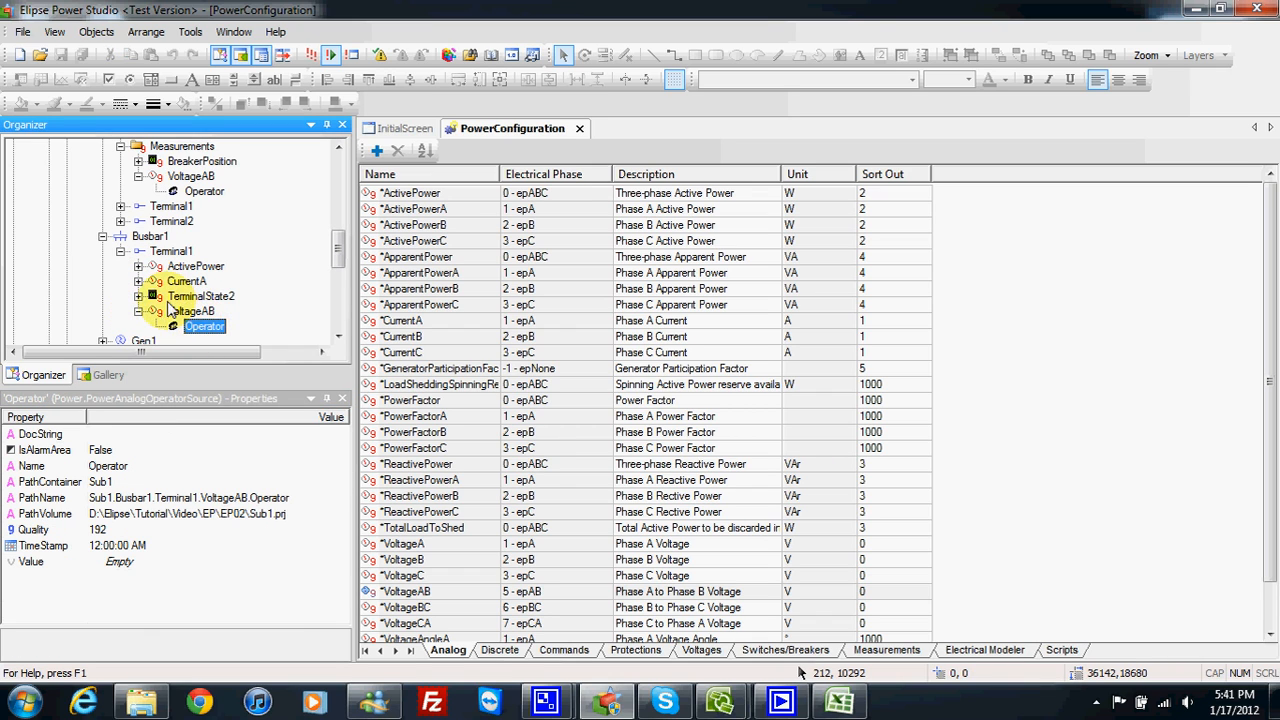
pyautogui.click(139, 267)
pyautogui.click(192, 282)
pyautogui.moveTo(337, 243); pyautogui.dragTo(337, 257)
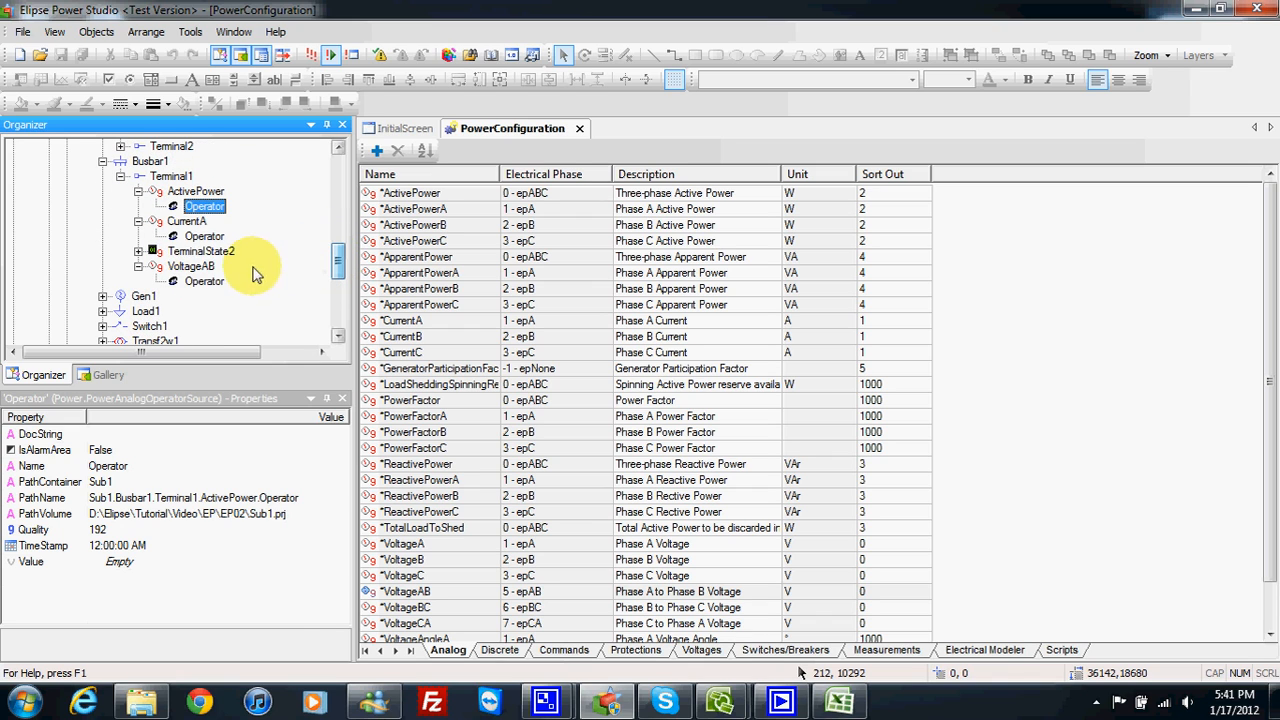
pyautogui.click(200, 272)
pyautogui.click(205, 281)
pyautogui.click(150, 561)
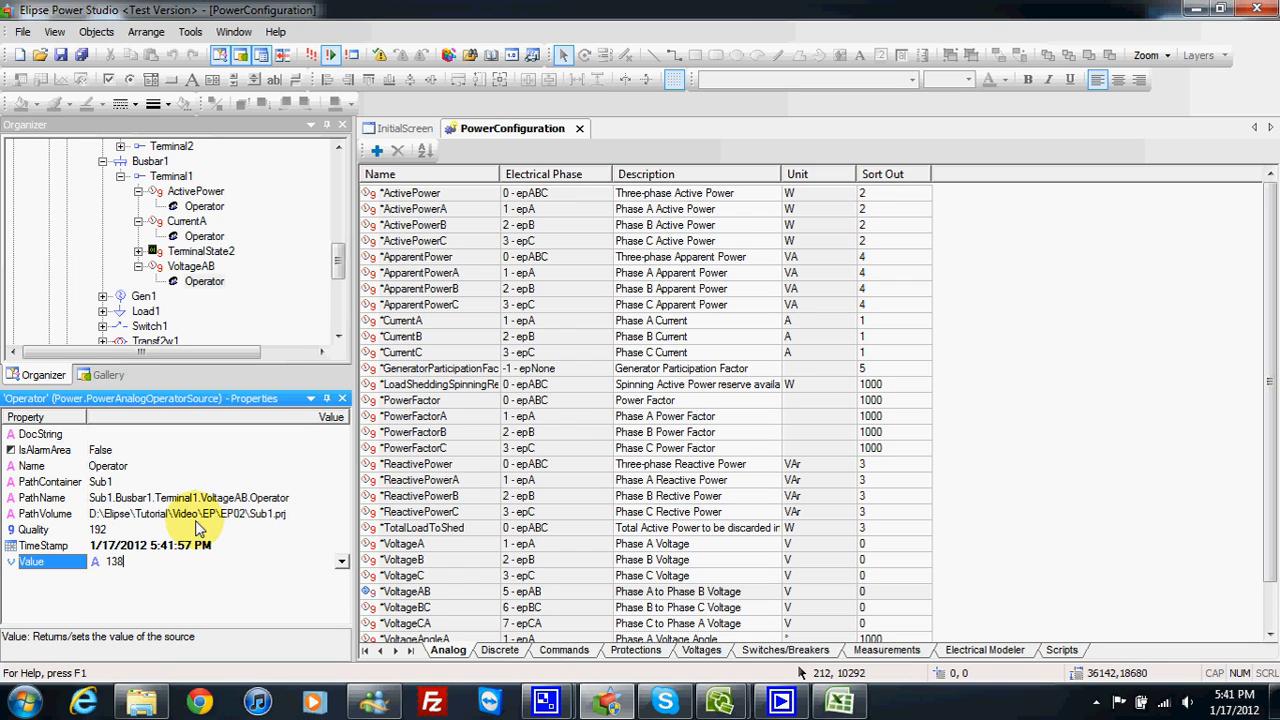
# Step: Set the Operator source values of Busbar1's CurrentA to 200 and ActivePower to 1000
pyautogui.click(205, 236)
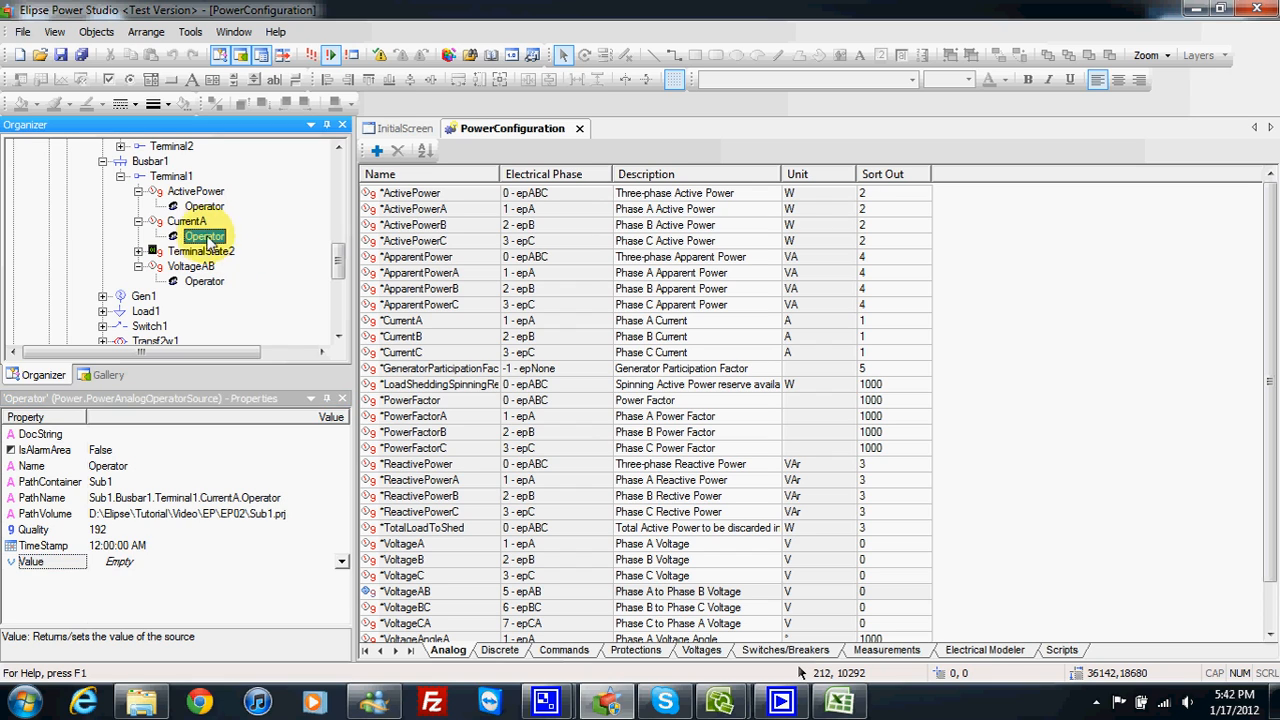
pyautogui.click(157, 561)
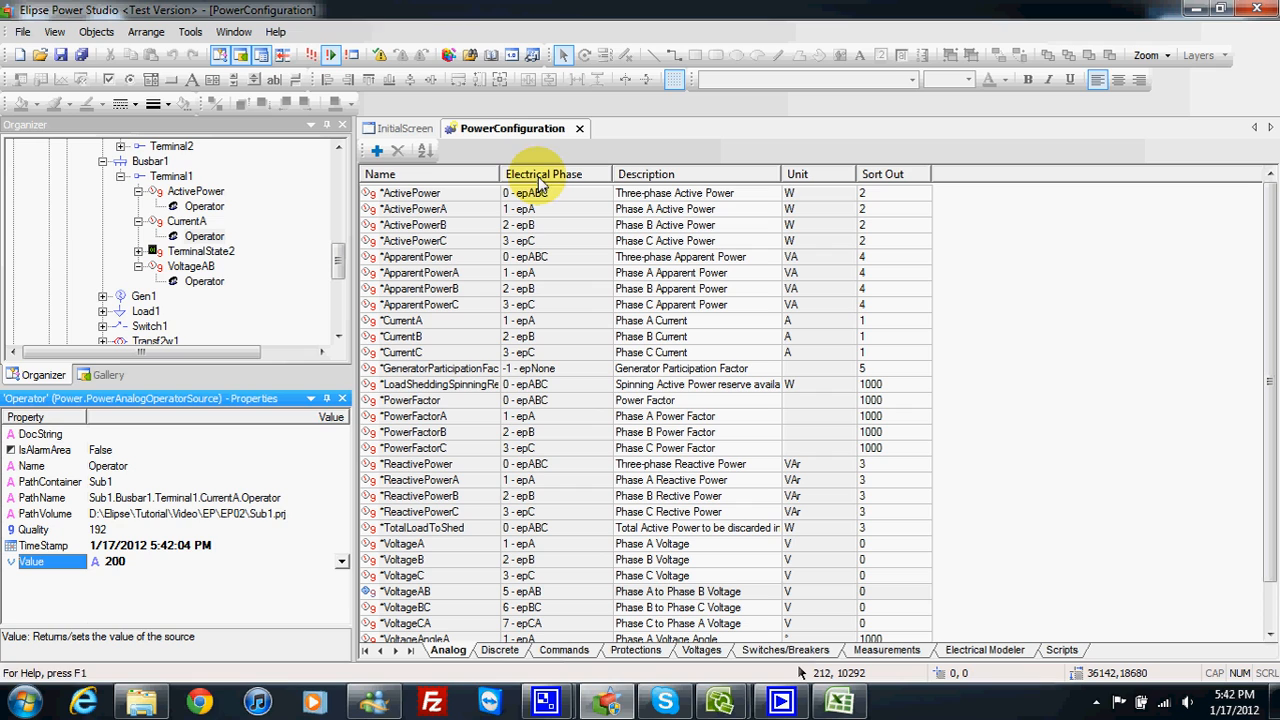
pyautogui.click(208, 206)
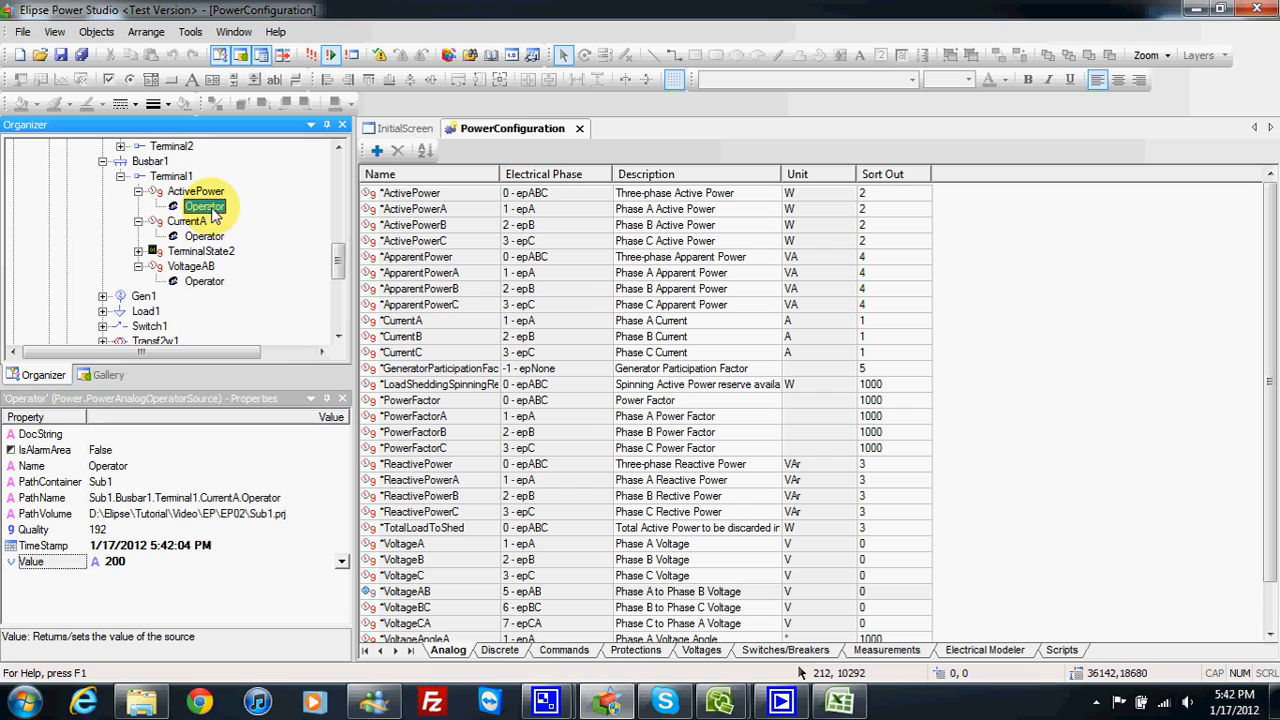
pyautogui.click(169, 561)
pyautogui.write('1000')
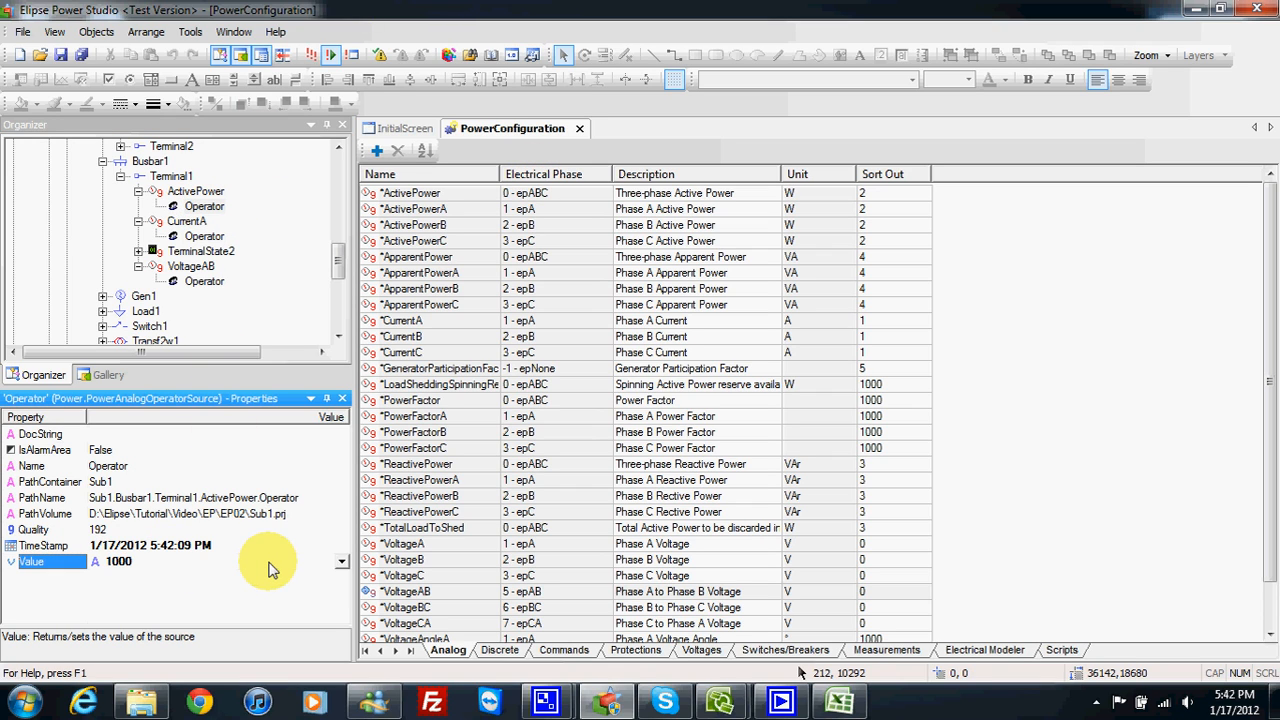
# Step: Run the viewer and open Busbar1's measurements window to check its analog values
pyautogui.click(313, 58)
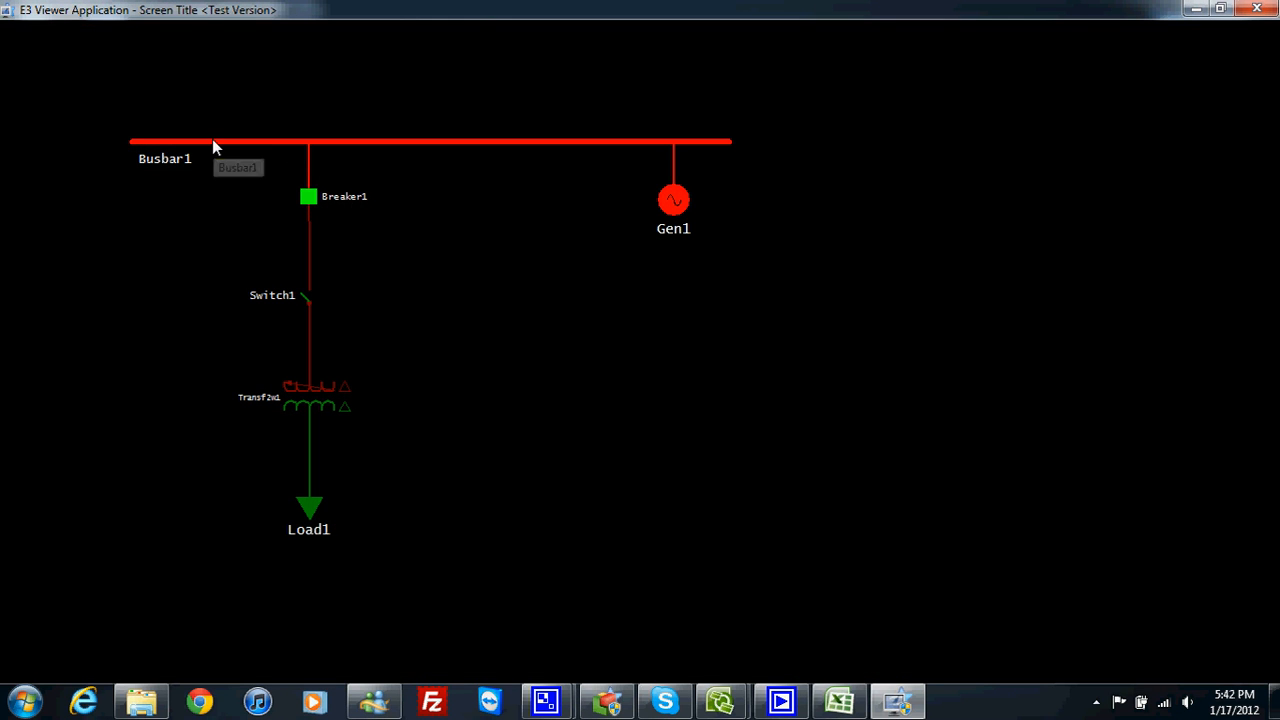
pyautogui.rightClick(212, 146)
pyautogui.click(226, 156)
pyautogui.moveTo(445, 184); pyautogui.dragTo(646, 201)
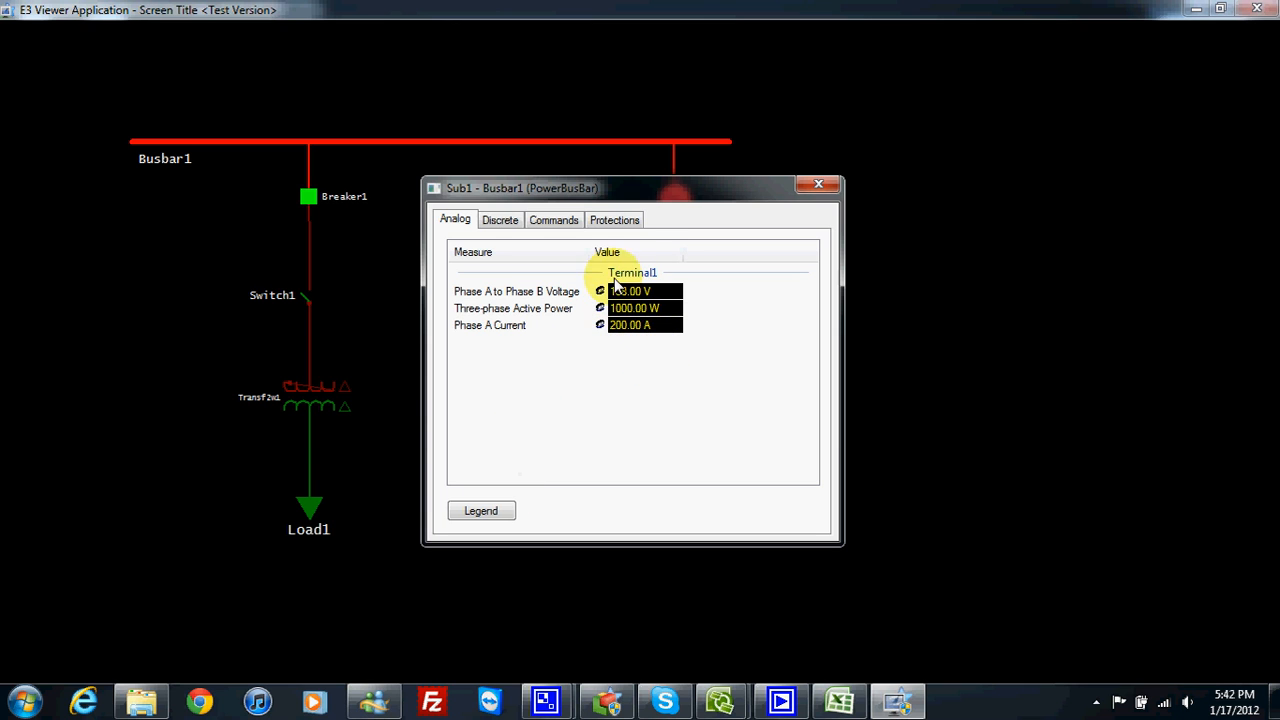
# Step: Review Busbar1's analog, discrete, command and protection measurements, and close the measurements window
pyautogui.moveTo(646, 197); pyautogui.dragTo(676, 110)
pyautogui.click(528, 138)
pyautogui.click(488, 133)
pyautogui.click(535, 133)
pyautogui.click(605, 135)
pyautogui.click(624, 134)
pyautogui.click(590, 133)
pyautogui.click(530, 133)
pyautogui.click(486, 132)
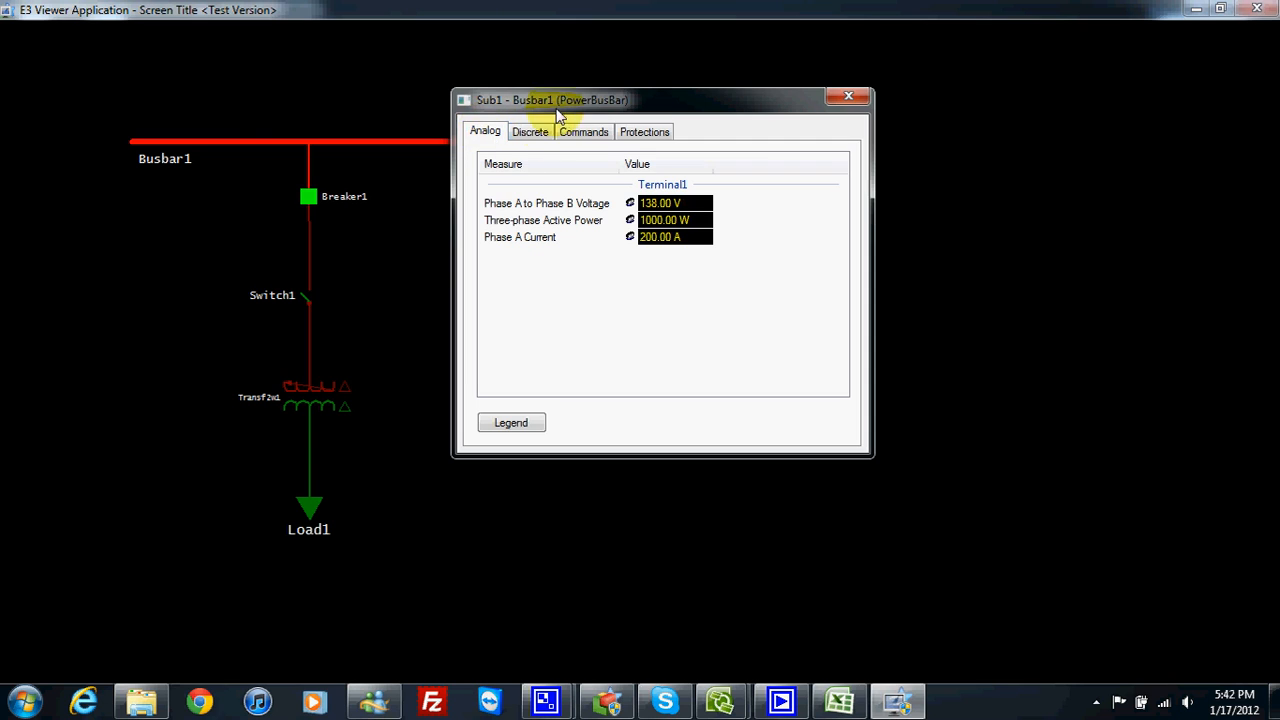
pyautogui.moveTo(558, 109); pyautogui.dragTo(560, 145)
pyautogui.click(832, 134)
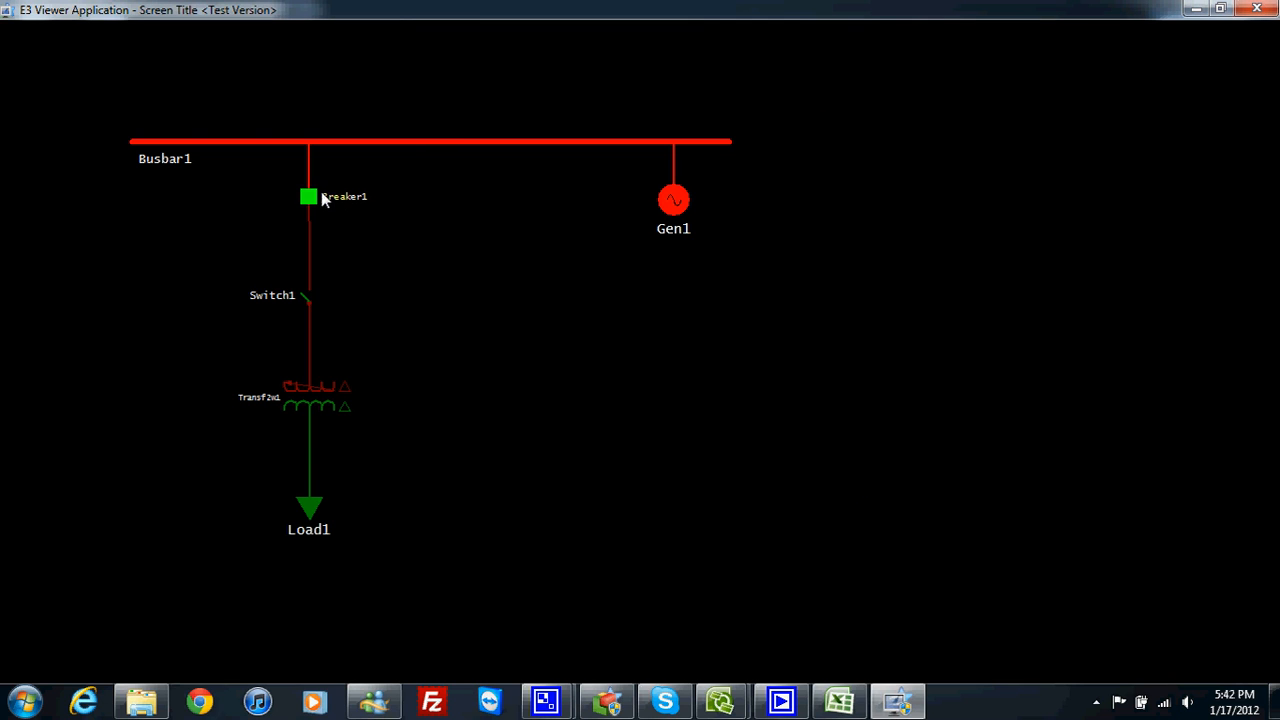
# Step: Close the running viewer and return to the project in Elipse Power Studio
pyautogui.rightClick(304, 319)
pyautogui.click(398, 275)
pyautogui.click(1250, 12)
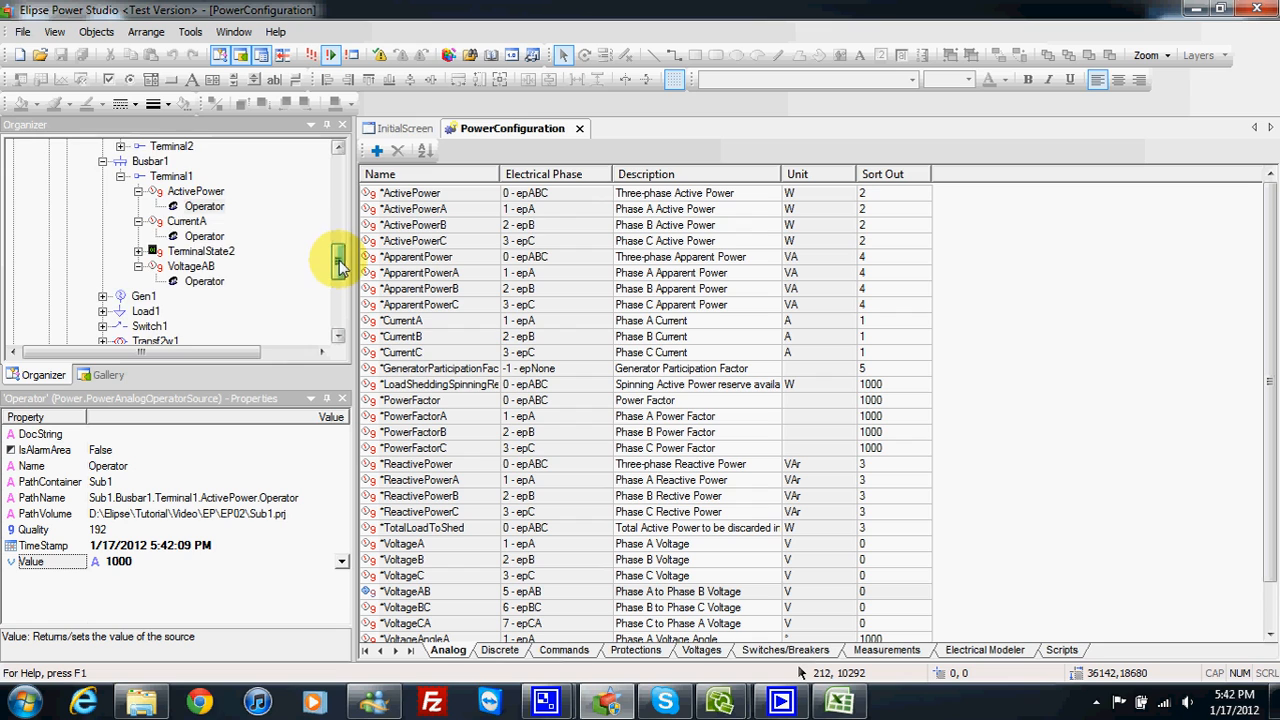
# Step: Expand Gen1 and look at the default measurement sets available for it, without adding any
pyautogui.scroll(-1, 340, 265)
pyautogui.click(102, 266)
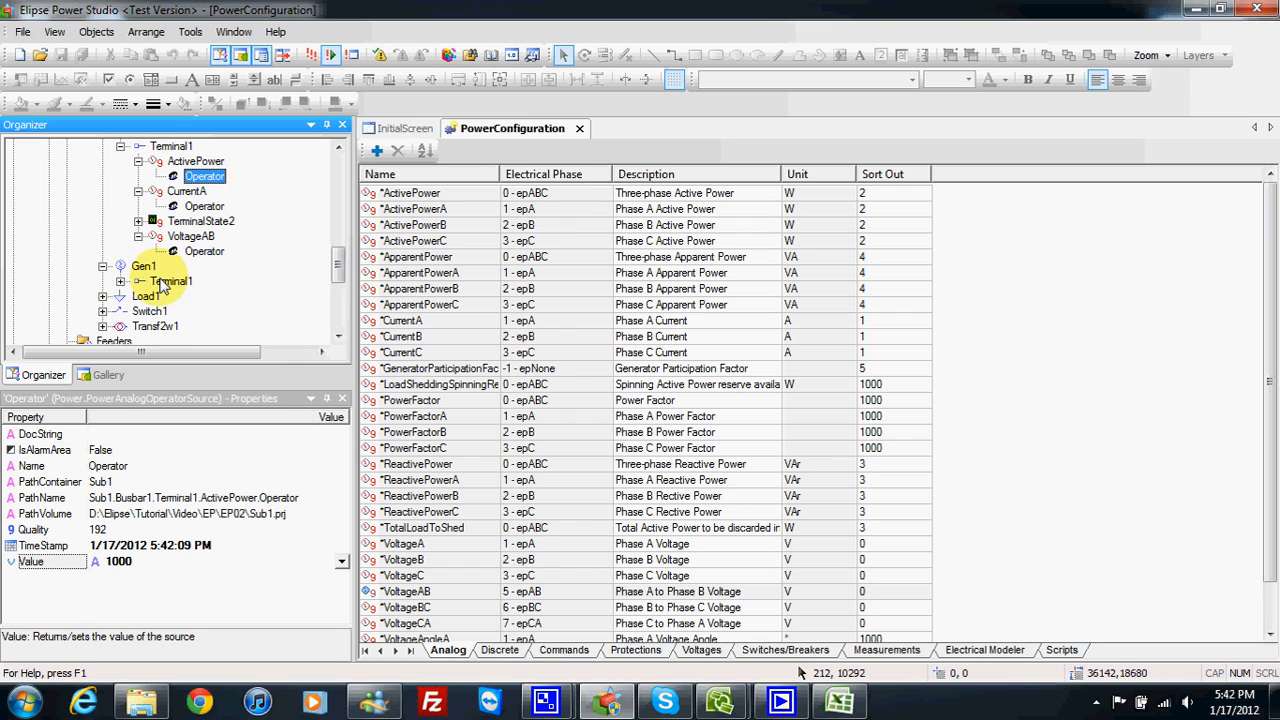
pyautogui.click(140, 267)
pyautogui.rightClick(135, 270)
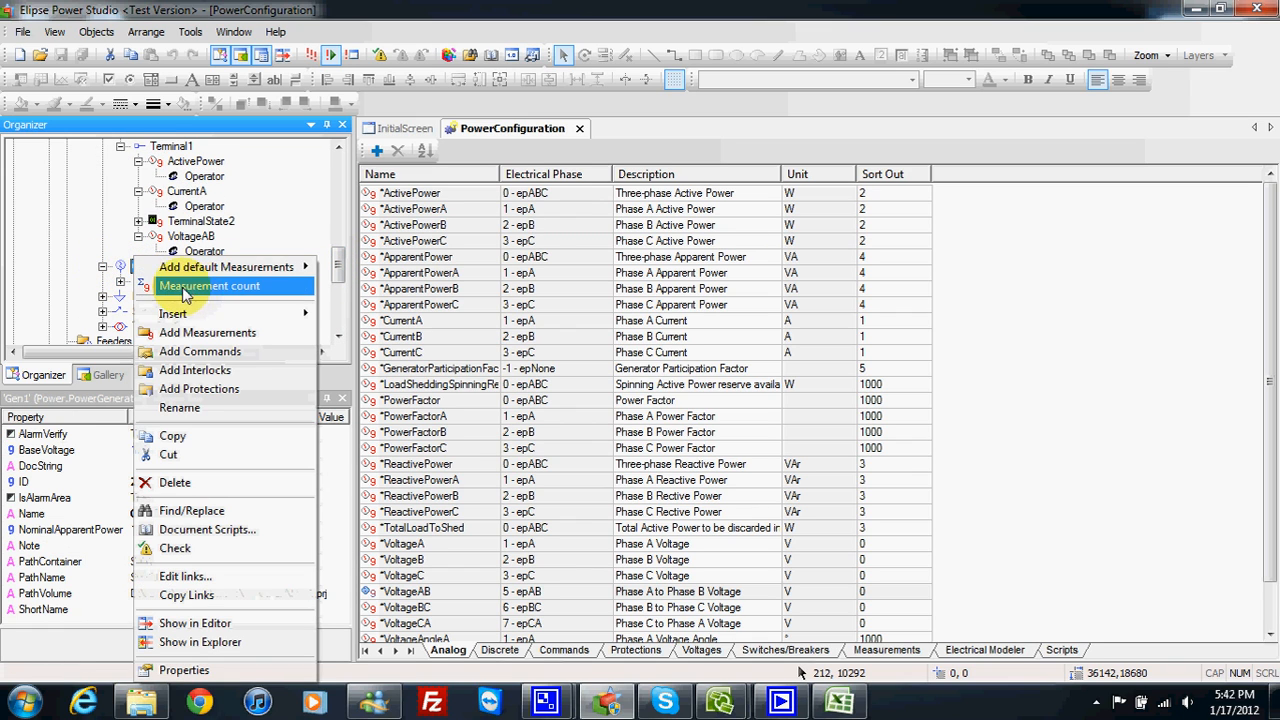
pyautogui.moveTo(222, 273)
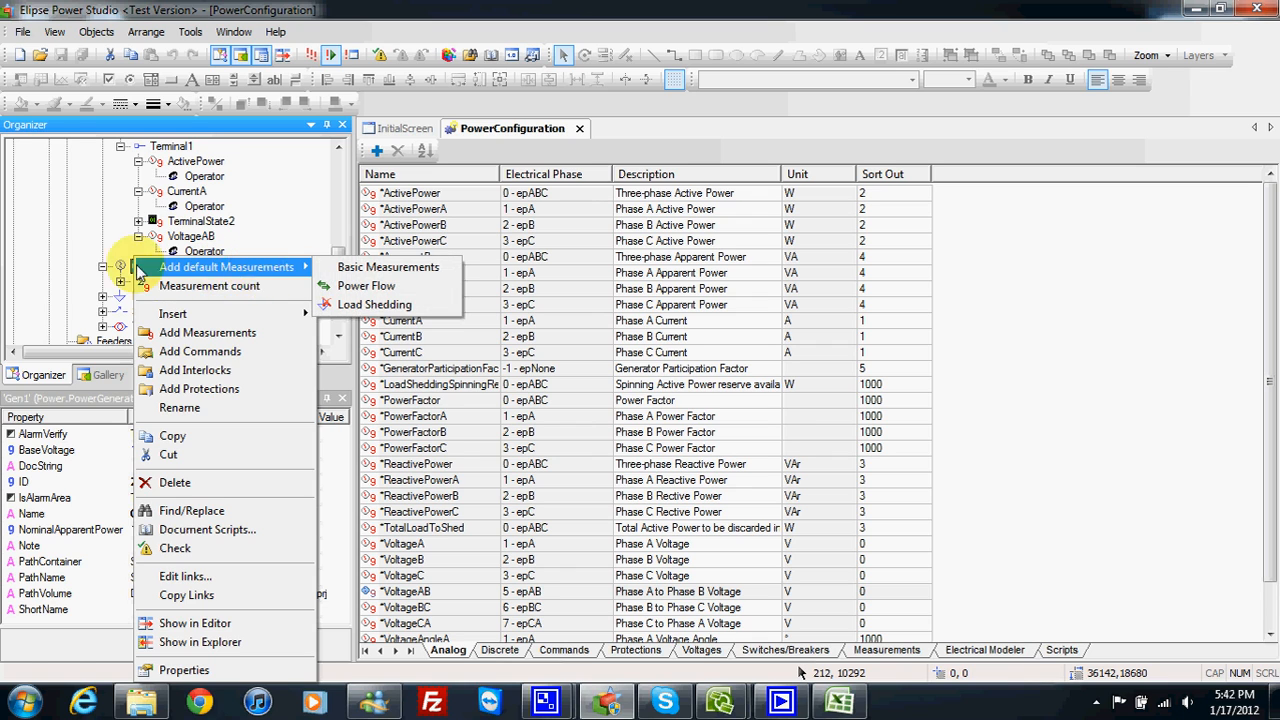
pyautogui.click(89, 257)
# Step: Add a Scada source to the VoltageAB measurement of Breaker1
pyautogui.scroll(1, 337, 257)
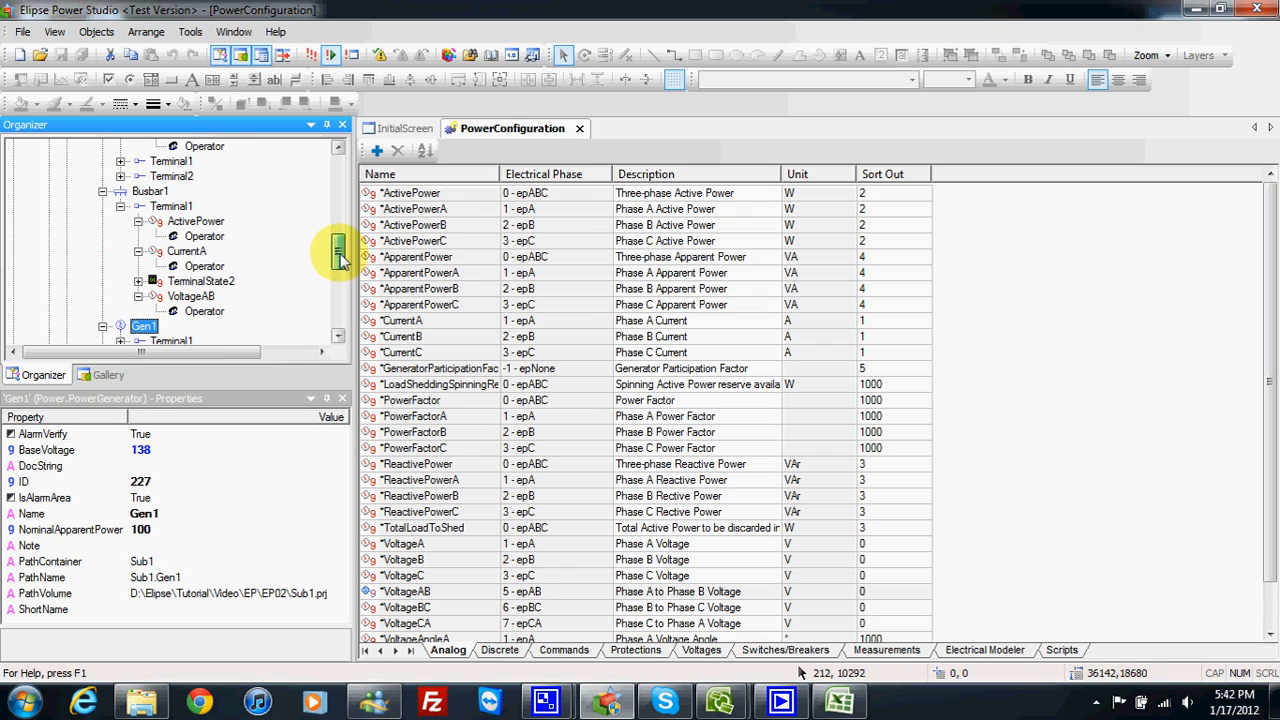
pyautogui.moveTo(343, 258)
pyautogui.mouseDown()
pyautogui.moveTo(343, 212)
pyautogui.moveTo(343, 252)
pyautogui.moveTo(340, 240)
pyautogui.mouseUp()
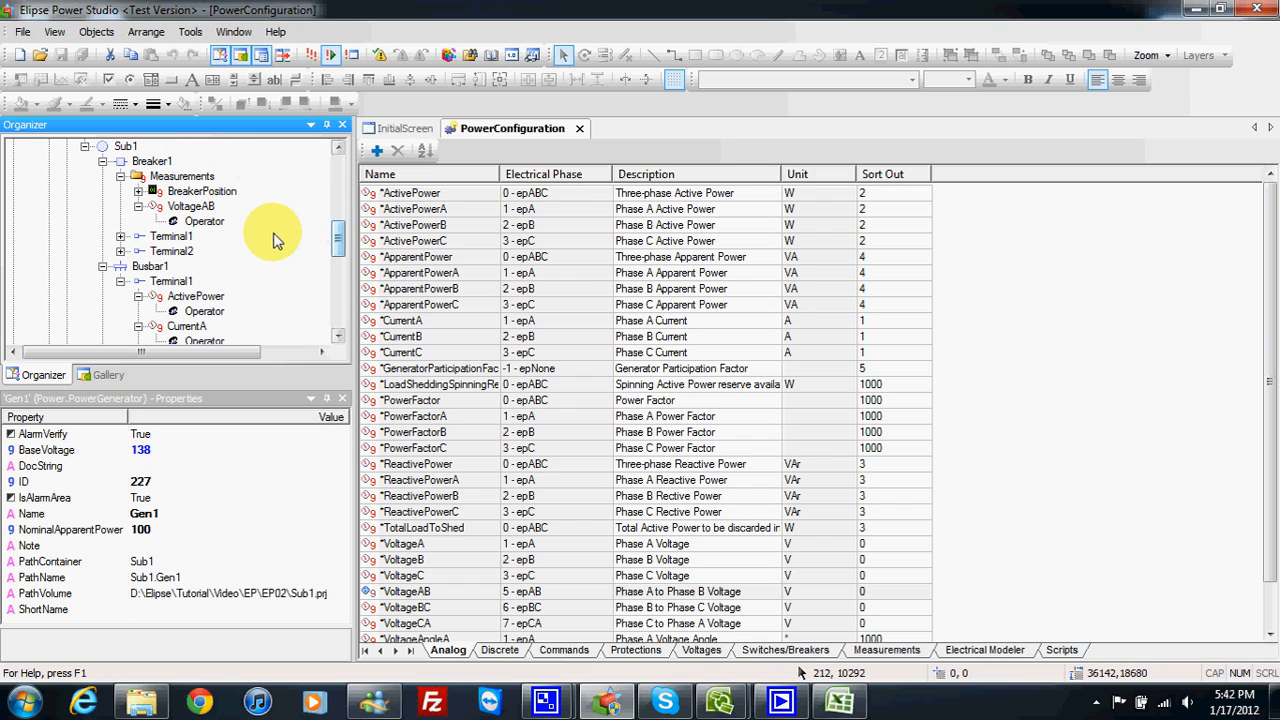
pyautogui.rightClick(198, 214)
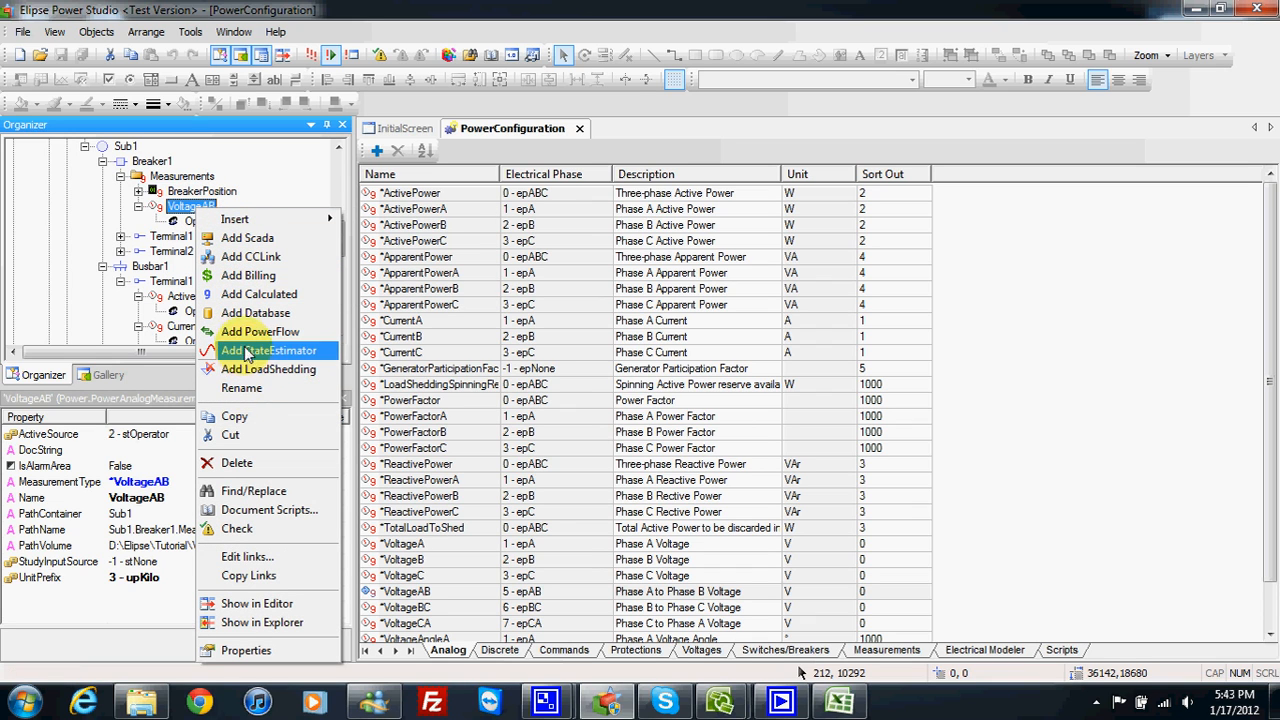
pyautogui.click(250, 240)
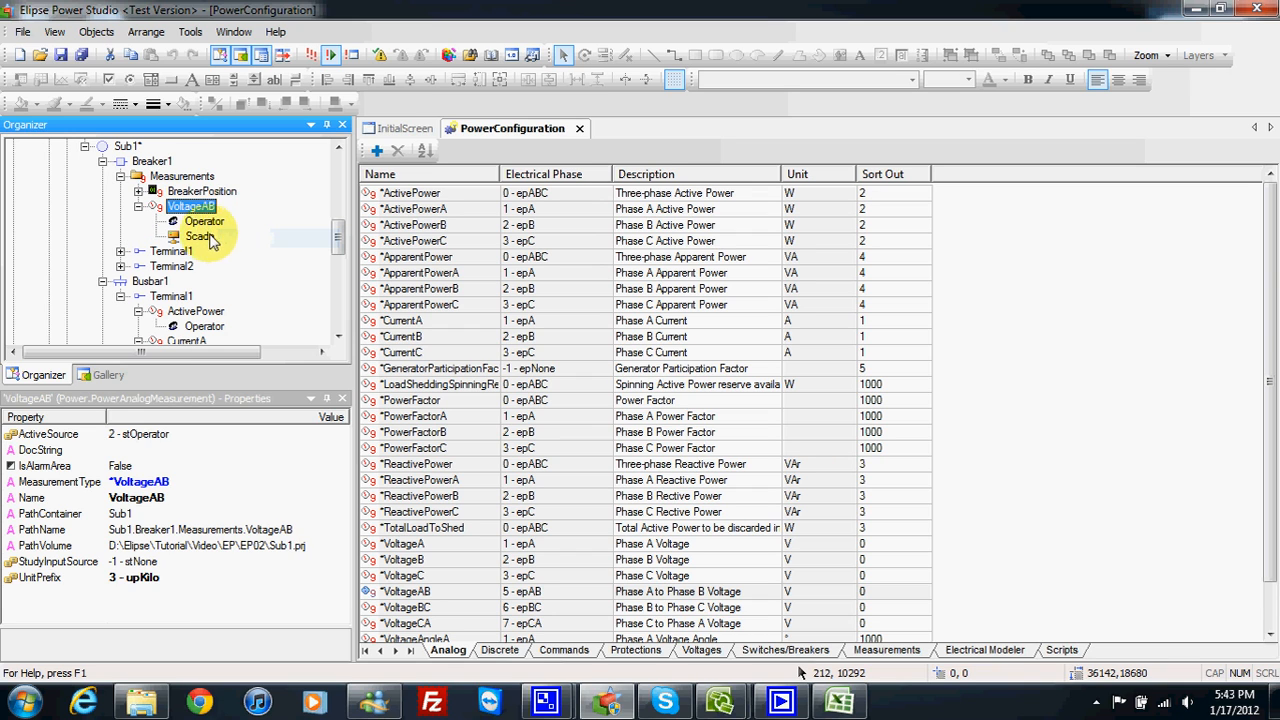
# Step: Examine the Scada and Operator source properties of Breaker1's VoltageAB, and view the discrete measurement types in the power configuration
pyautogui.click(201, 237)
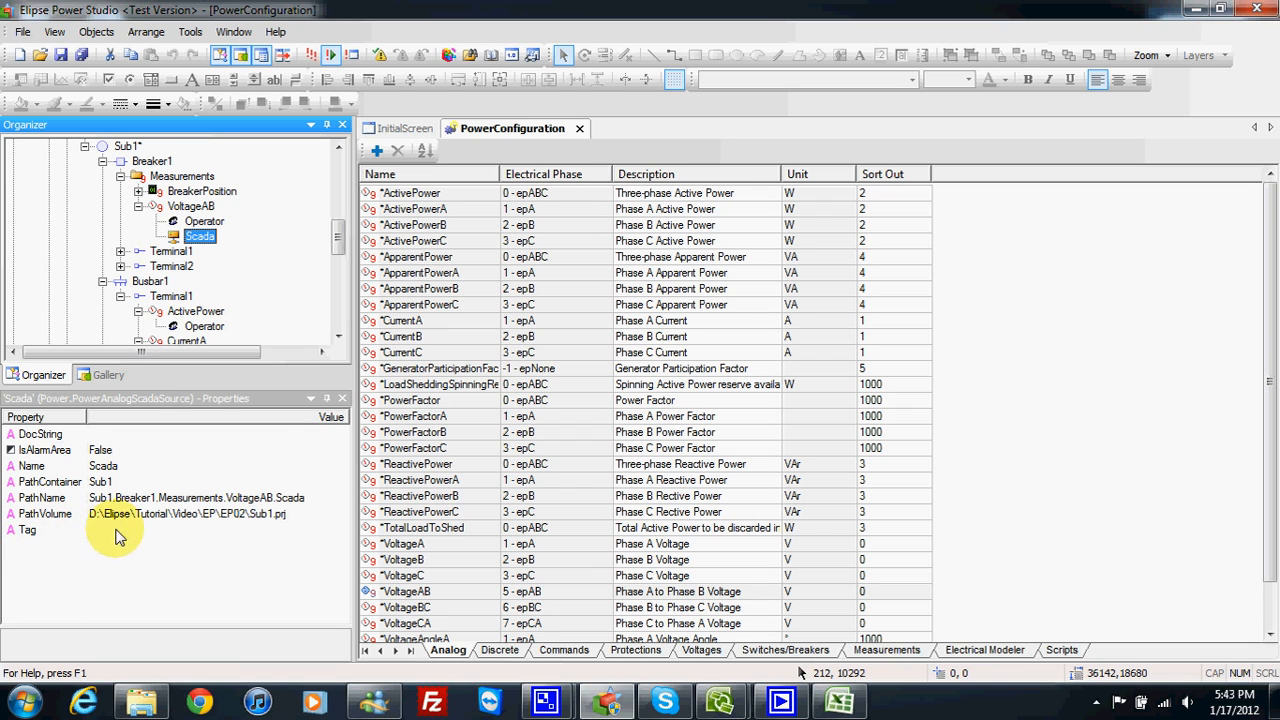
pyautogui.click(204, 222)
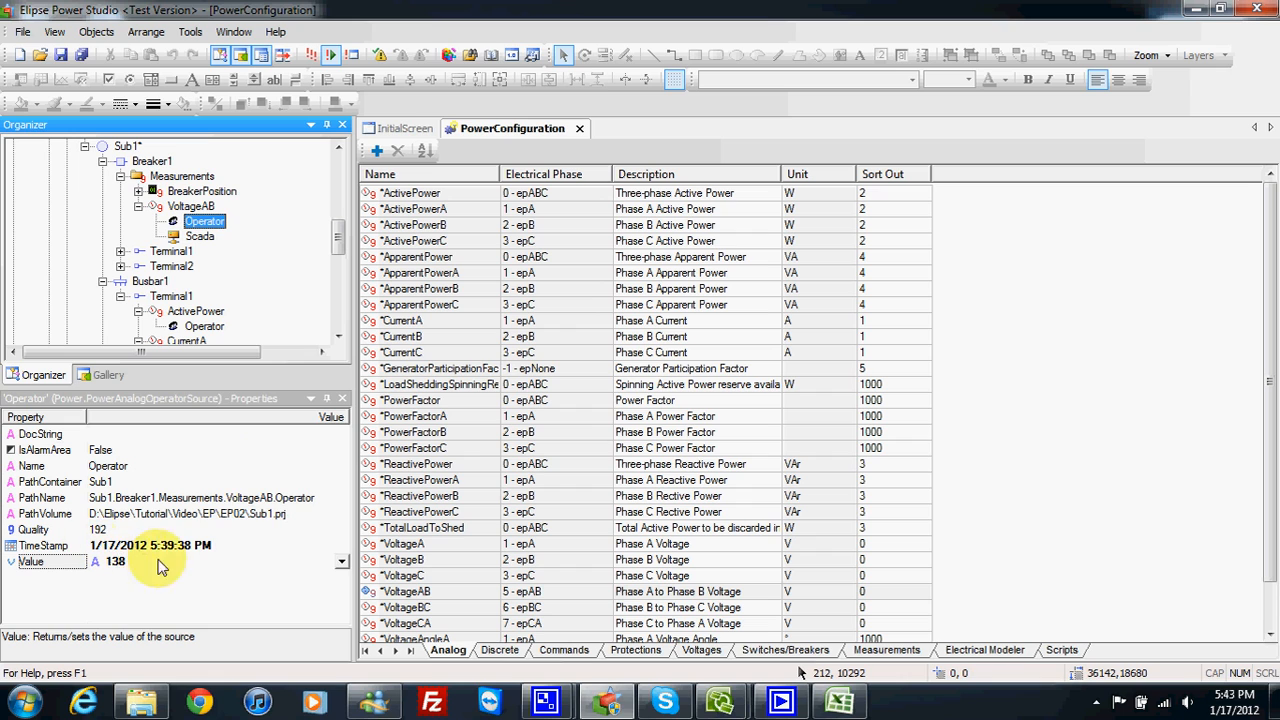
pyautogui.click(139, 207)
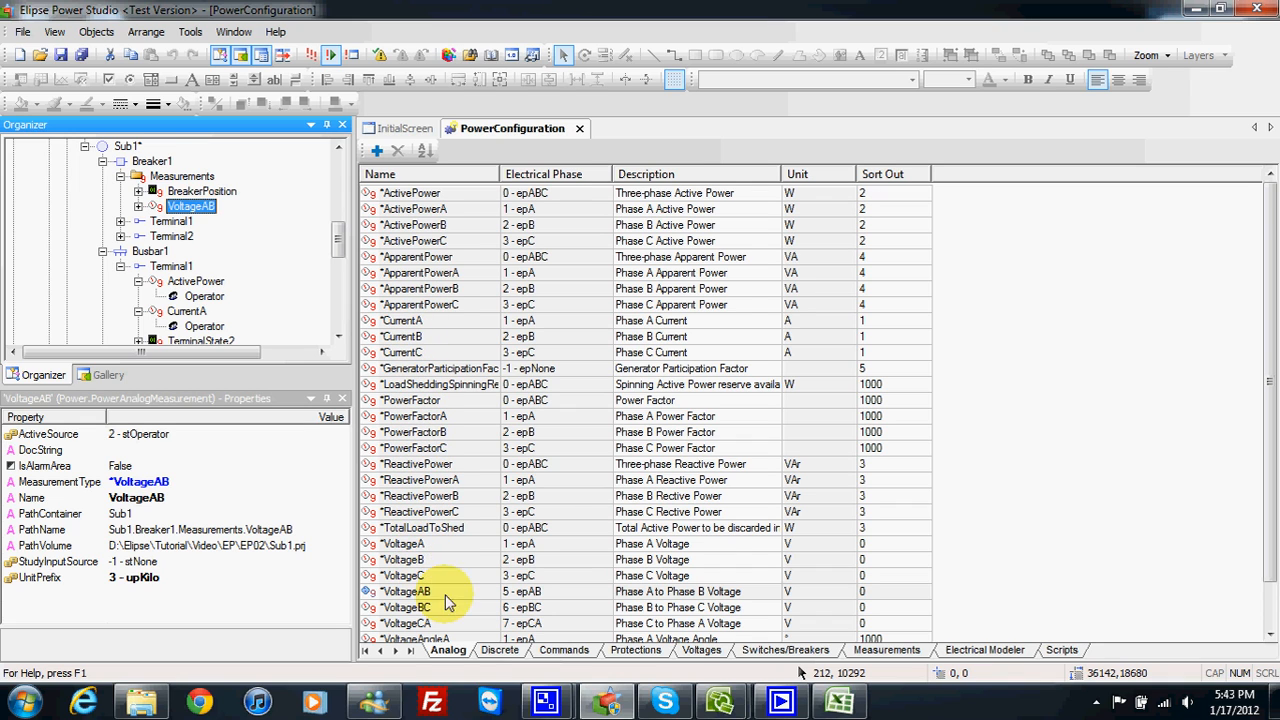
pyautogui.click(497, 649)
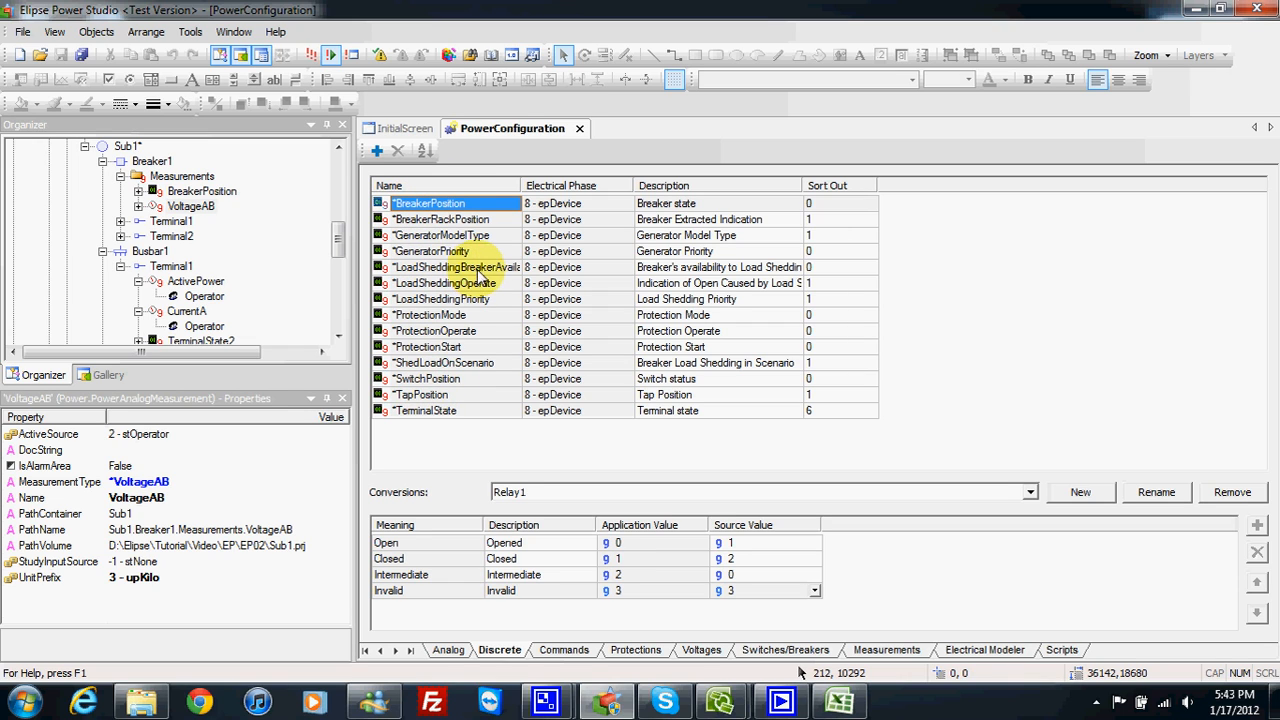
pyautogui.click(545, 700)
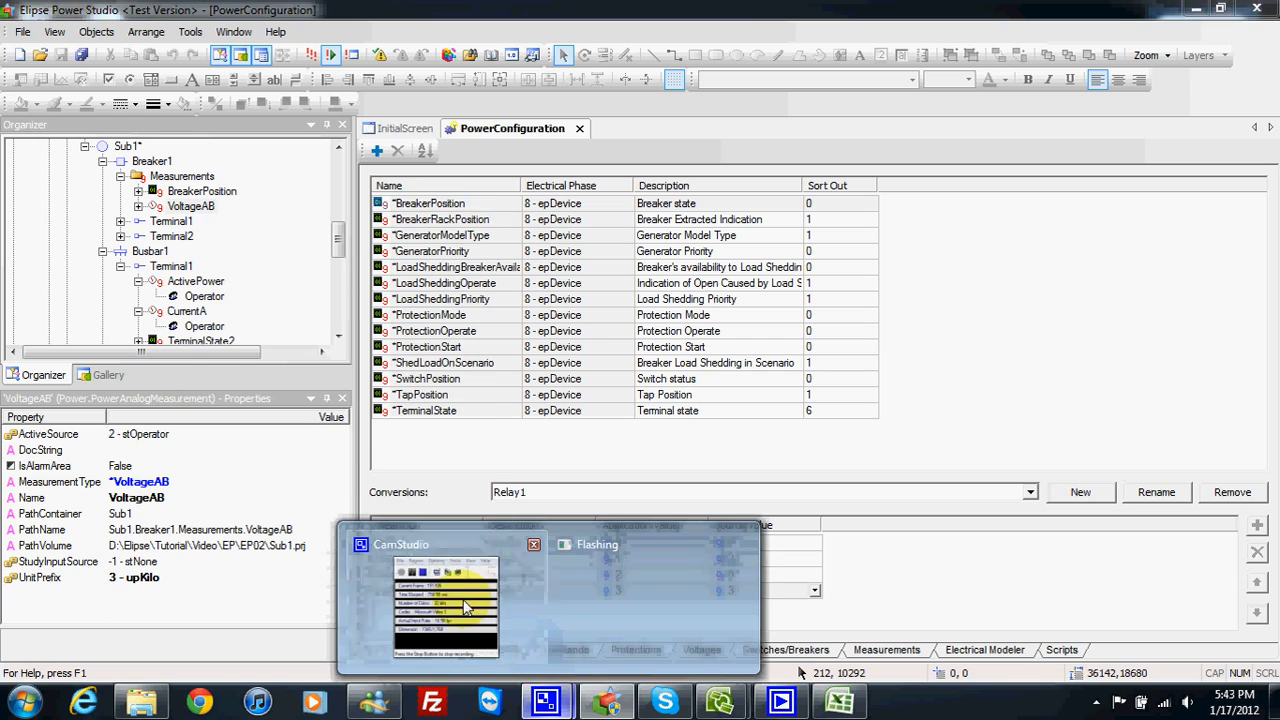